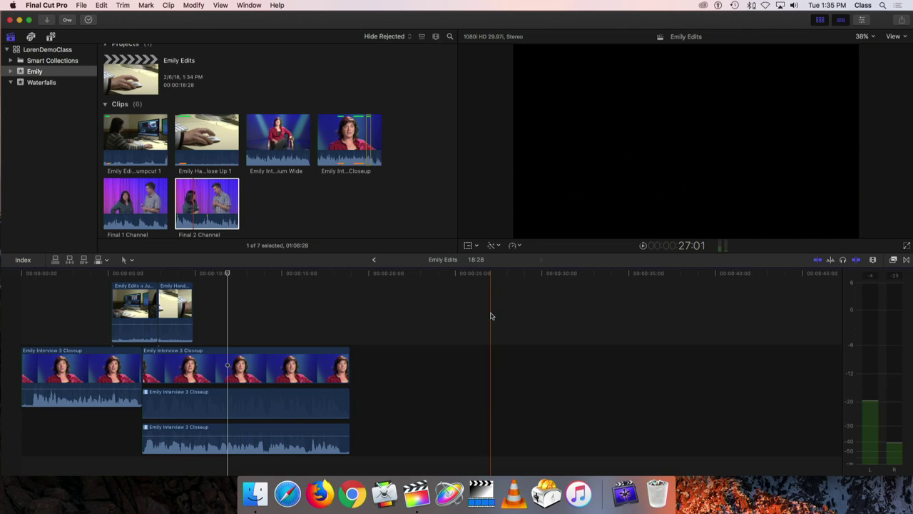
# - Drag the Final 2 Channel clip from the Emily event into the viewer
pyautogui.moveTo(207, 203); pyautogui.dragTo(55, 44)
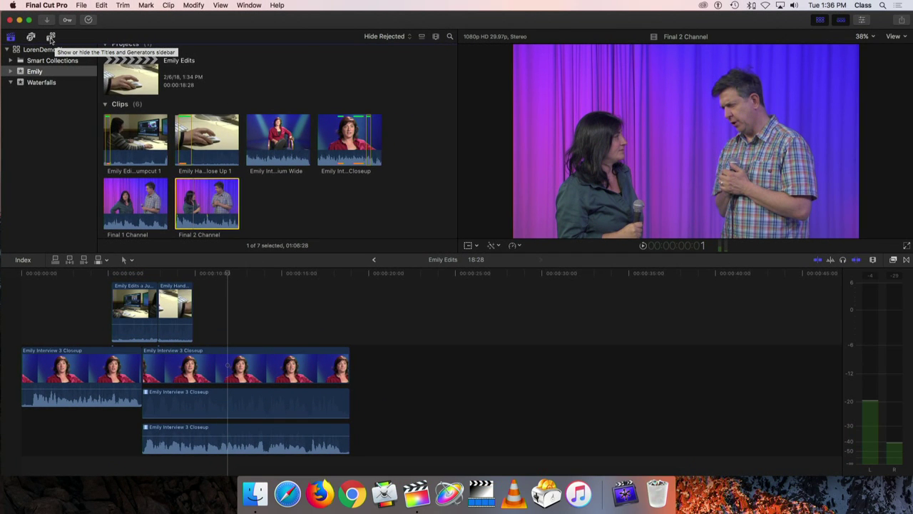
# - Switch to the Titles and Generators browser, collapsing Titles and expanding the Generators categories
pyautogui.click(50, 38)
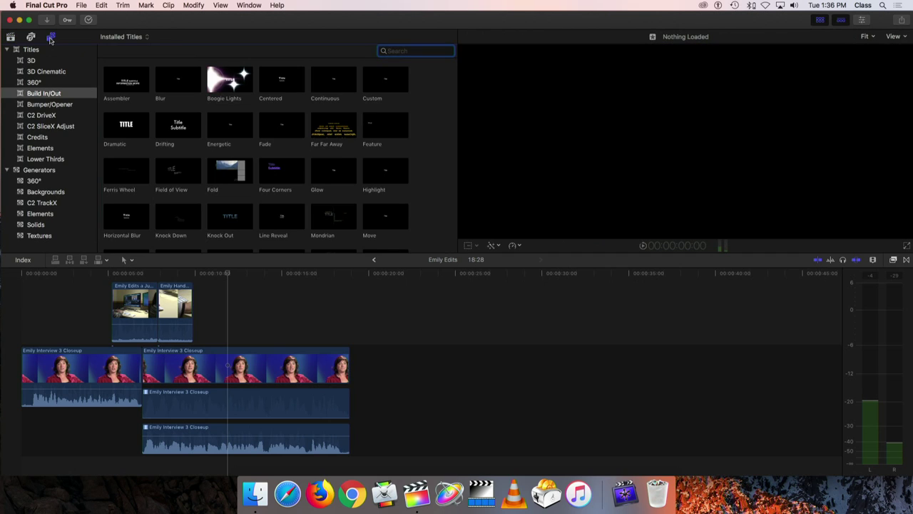
pyautogui.click(7, 50)
pyautogui.click(8, 61)
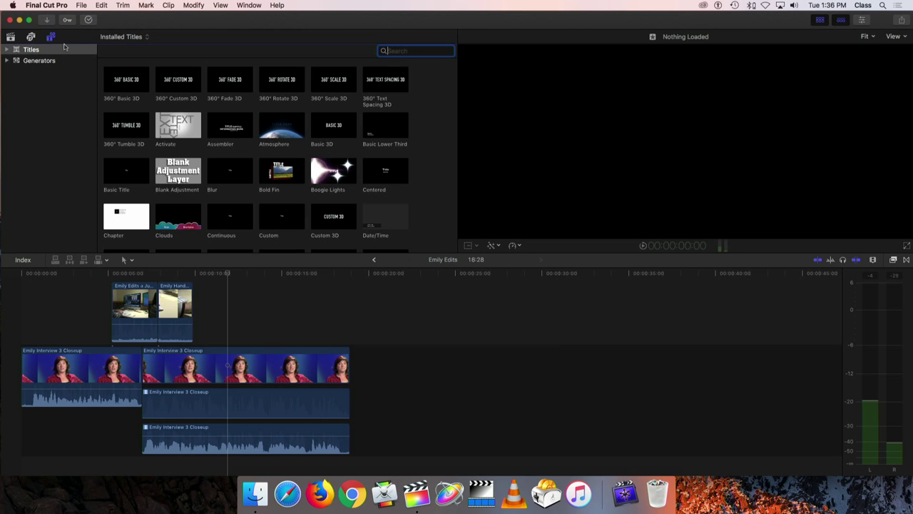
pyautogui.click(10, 37)
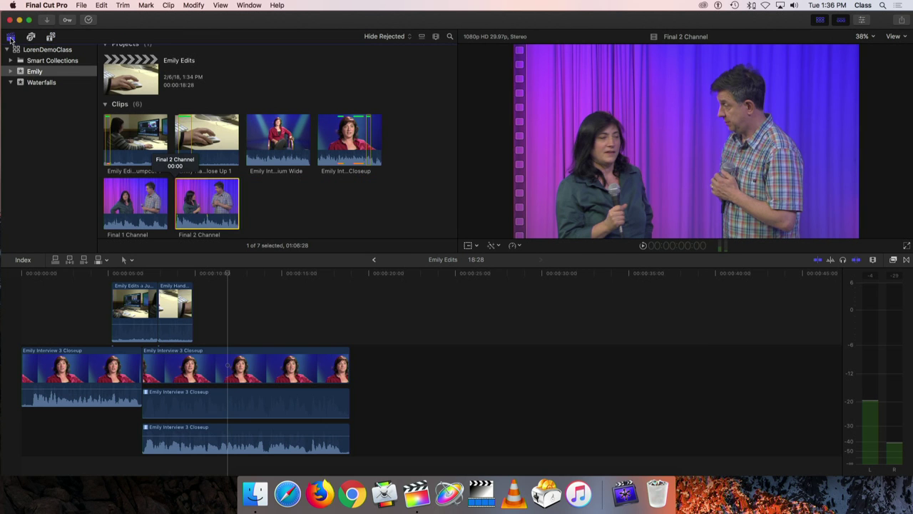
pyautogui.click(51, 37)
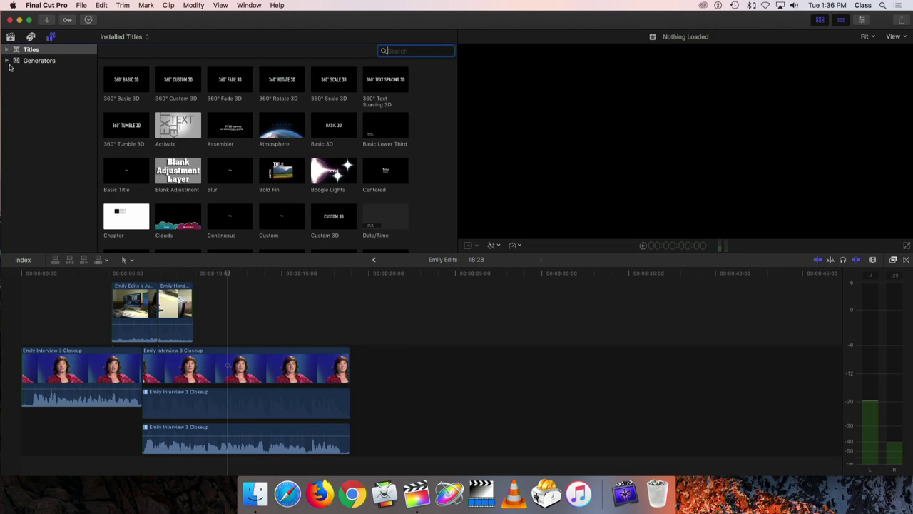
pyautogui.click(8, 62)
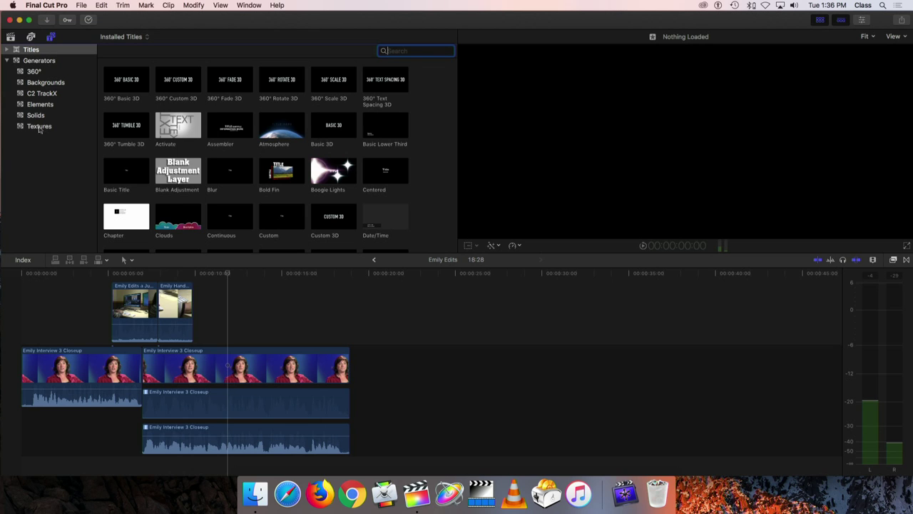
# - Preview the Grey Scale, iMovie green and Pastel solid generators
pyautogui.click(22, 118)
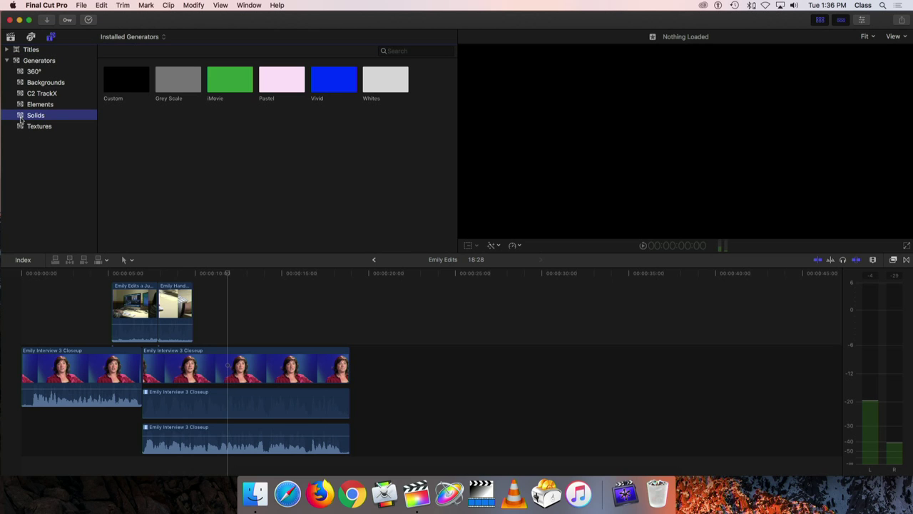
pyautogui.click(177, 87)
pyautogui.click(222, 91)
pyautogui.click(282, 82)
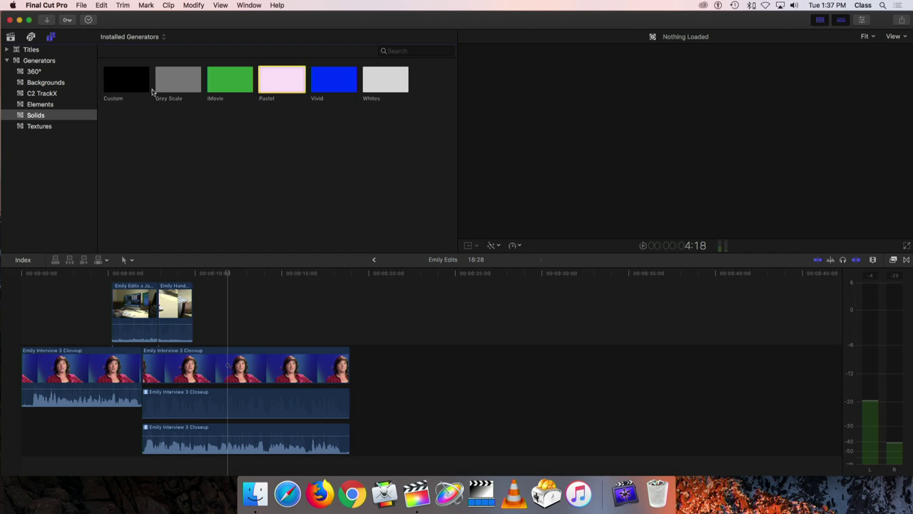
# - Preview the Fabric and Wood texture generators
pyautogui.click(39, 126)
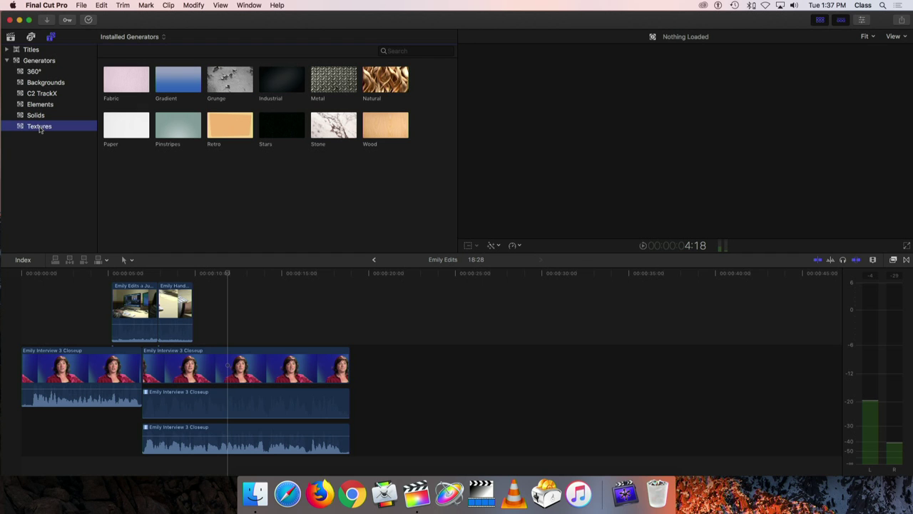
pyautogui.click(131, 84)
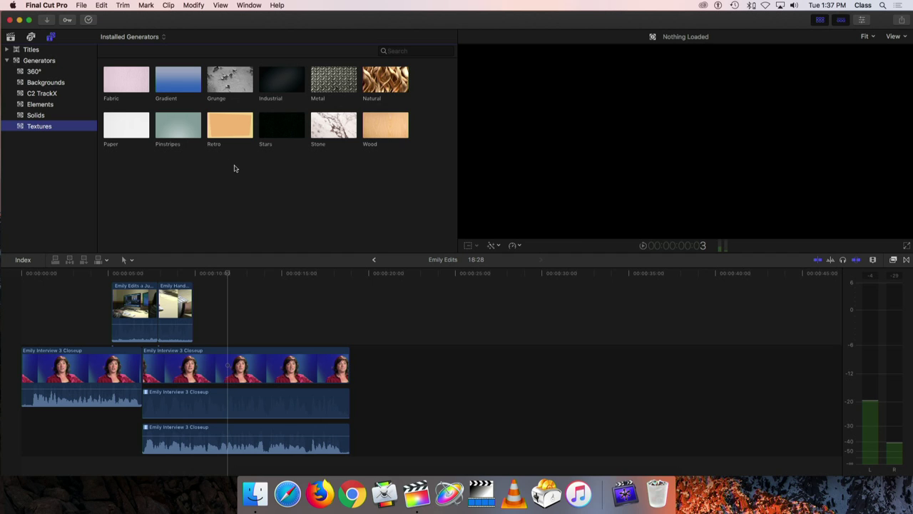
pyautogui.click(372, 134)
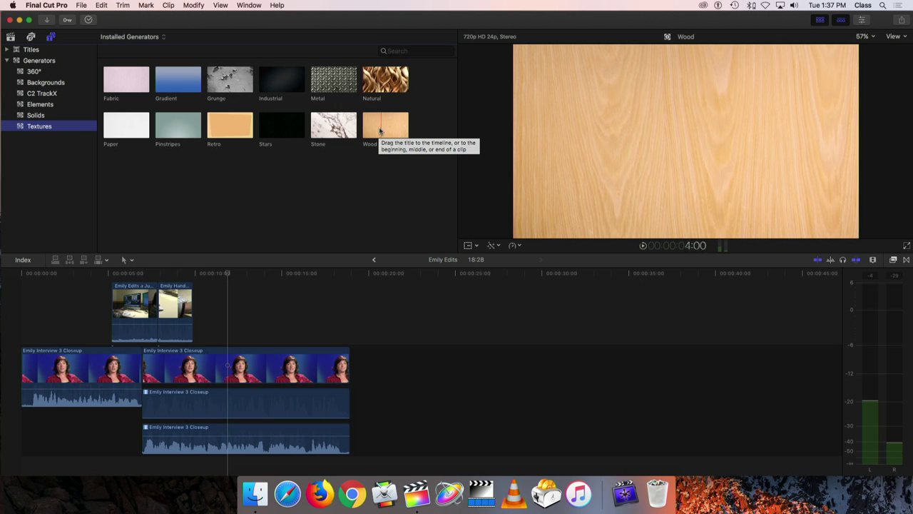
# - Add a shortened Wood texture after the interview clips and show it in the Inspector
pyautogui.click(379, 133)
pyautogui.moveTo(379, 134); pyautogui.dragTo(393, 373)
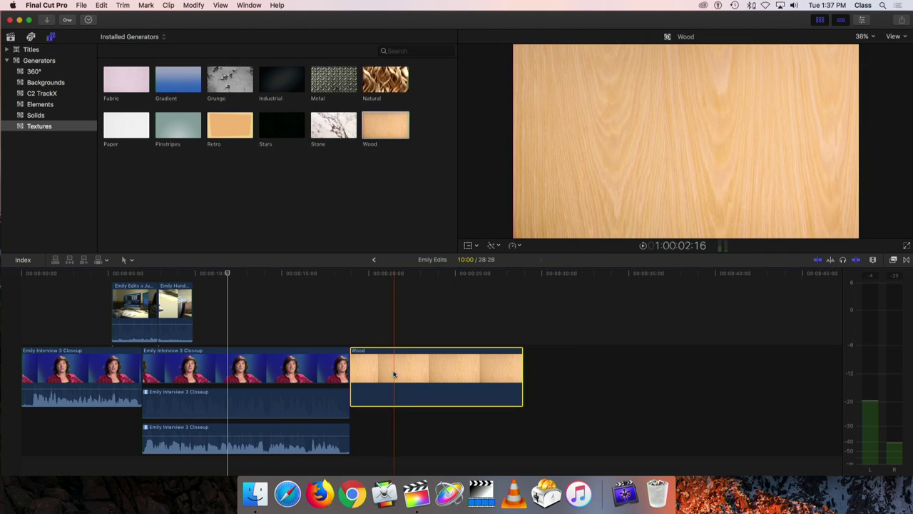
pyautogui.click(429, 282)
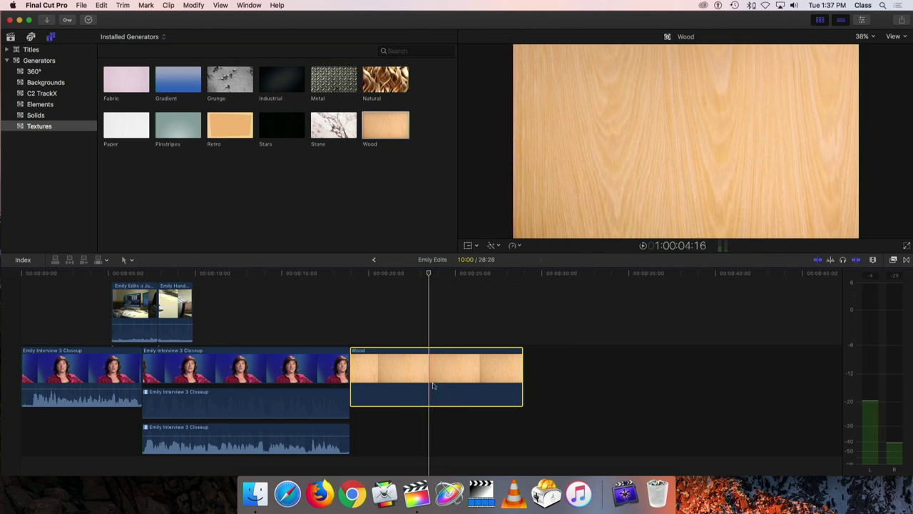
pyautogui.moveTo(522, 375); pyautogui.dragTo(446, 382)
pyautogui.click(409, 354)
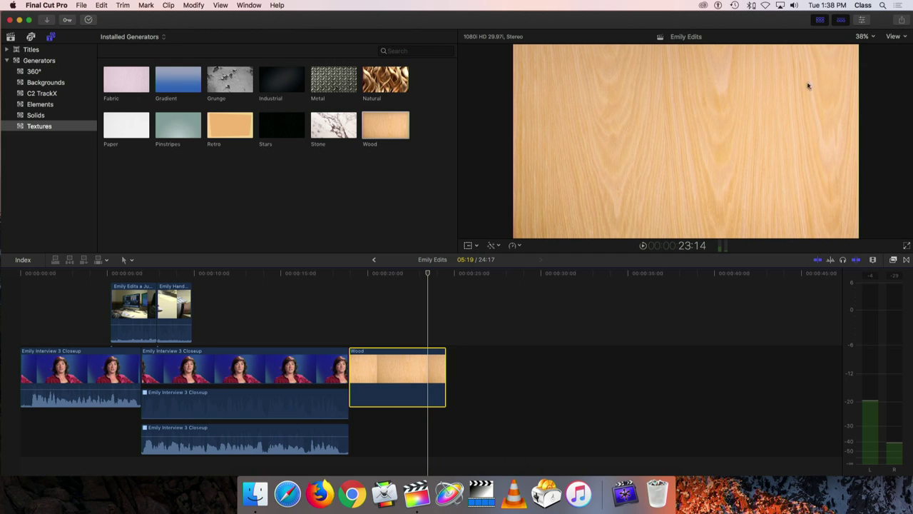
pyautogui.click(862, 21)
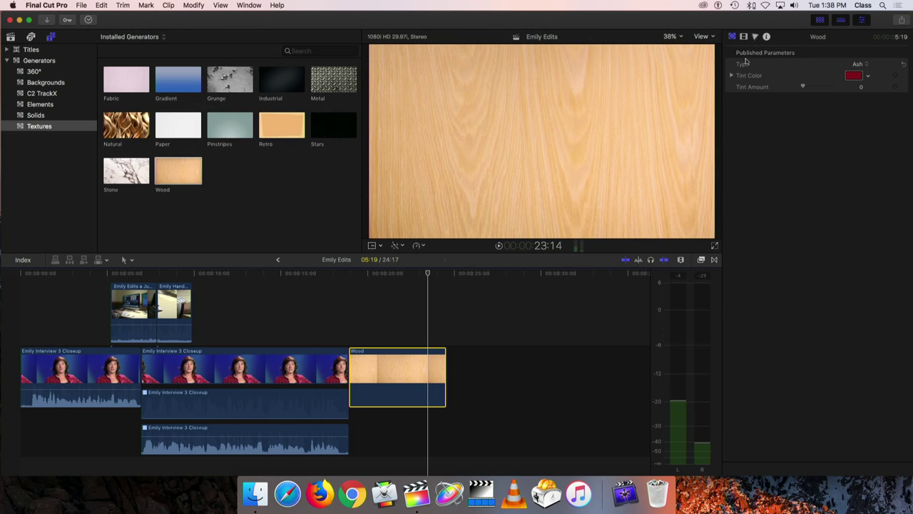
# - Try the Walnut 2, Poplar 2 and Cherry 1 wood types before settling on Bamboo
pyautogui.click(743, 38)
pyautogui.click(732, 37)
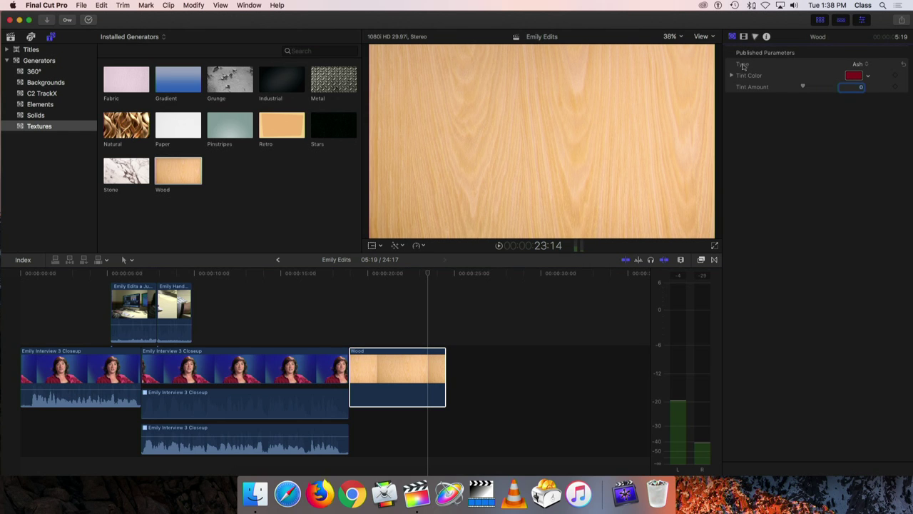
pyautogui.click(864, 66)
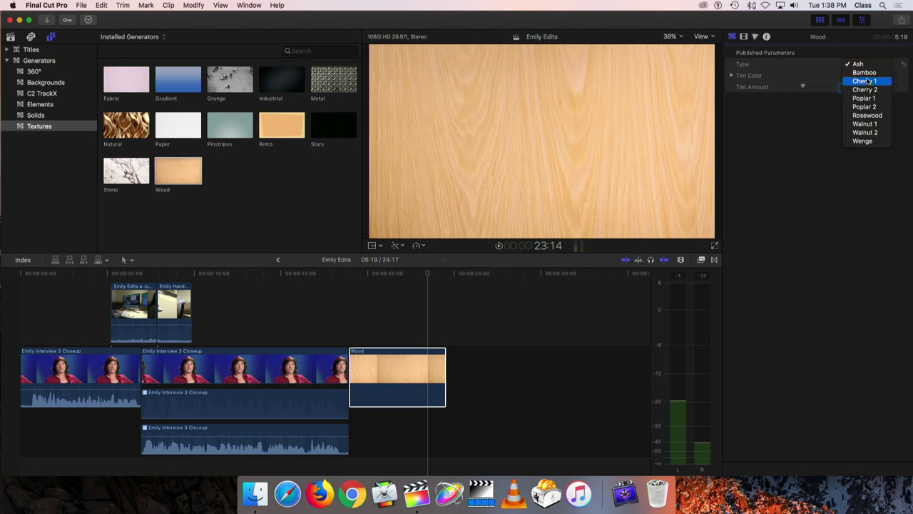
pyautogui.click(867, 133)
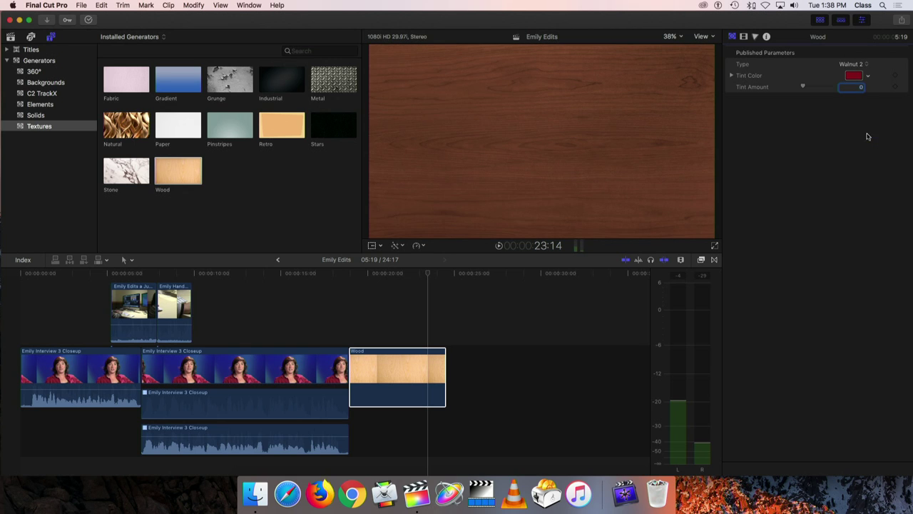
pyautogui.click(863, 65)
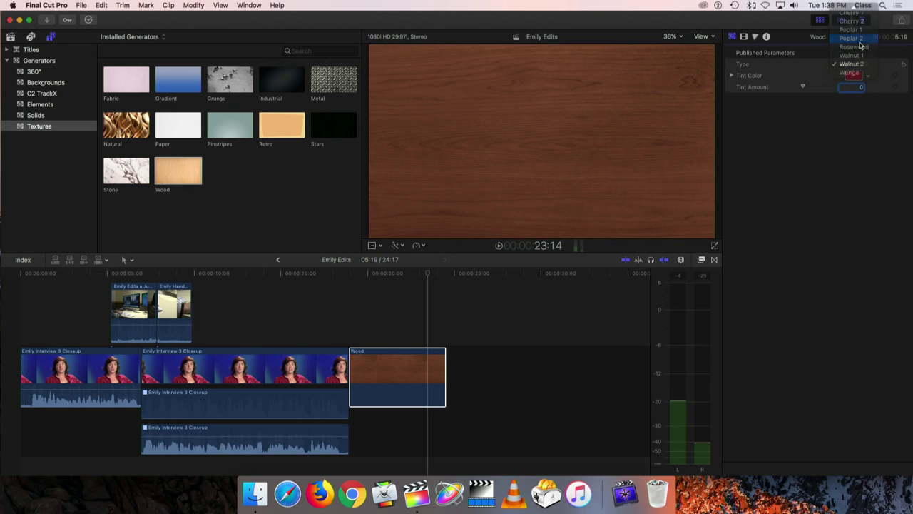
pyautogui.click(860, 45)
pyautogui.click(865, 65)
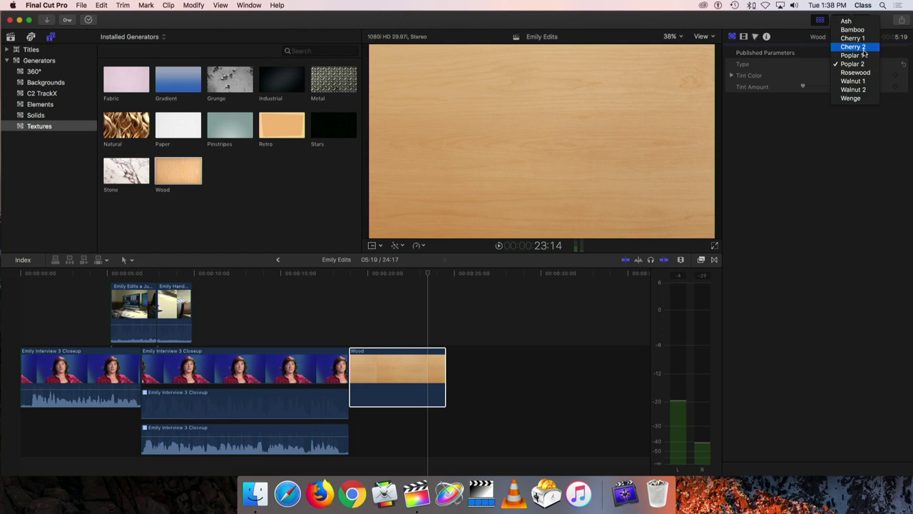
pyautogui.click(862, 39)
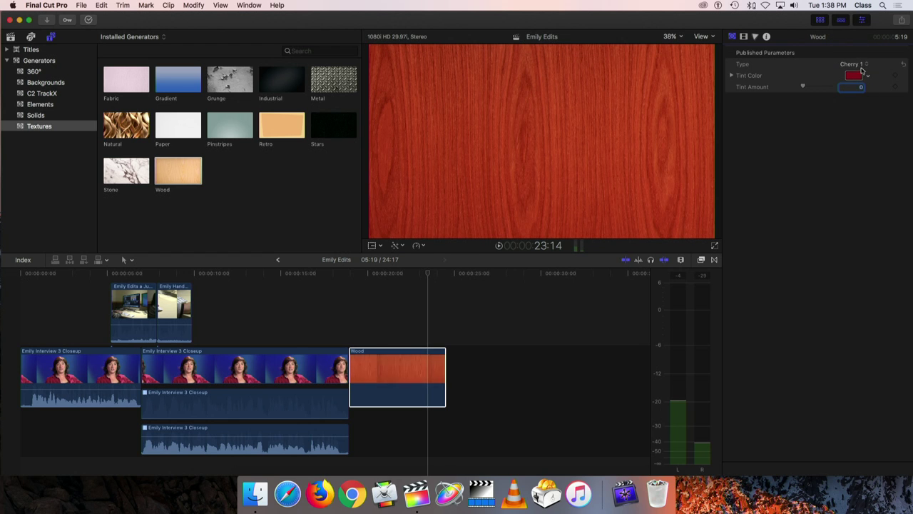
pyautogui.click(864, 64)
pyautogui.click(862, 56)
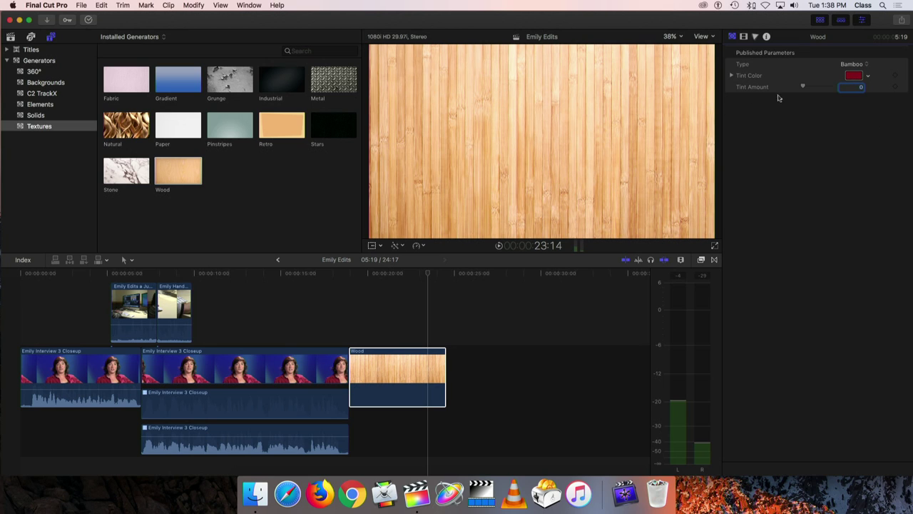
# - Tint the Bamboo texture red, shift the tint toward magenta, then remove the tint
pyautogui.moveTo(804, 89); pyautogui.dragTo(830, 89)
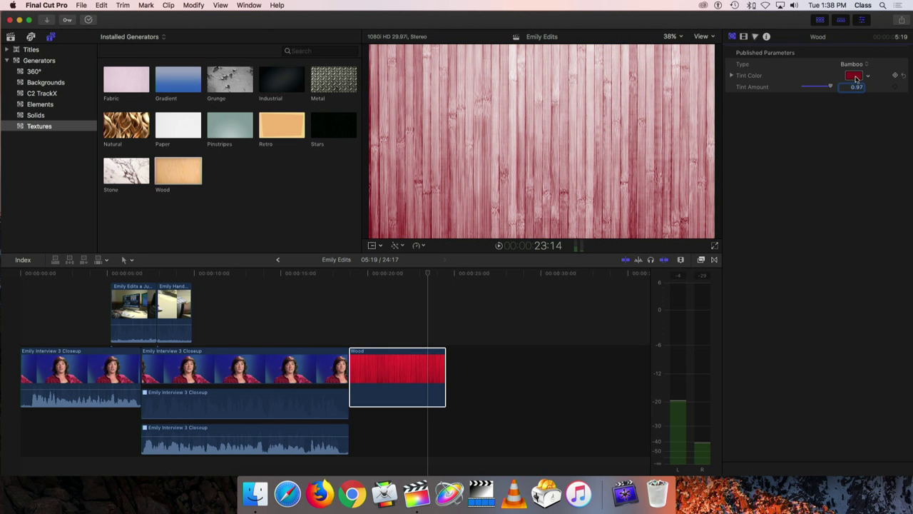
pyautogui.click(854, 76)
pyautogui.moveTo(762, 116); pyautogui.dragTo(745, 144)
pyautogui.click(667, 29)
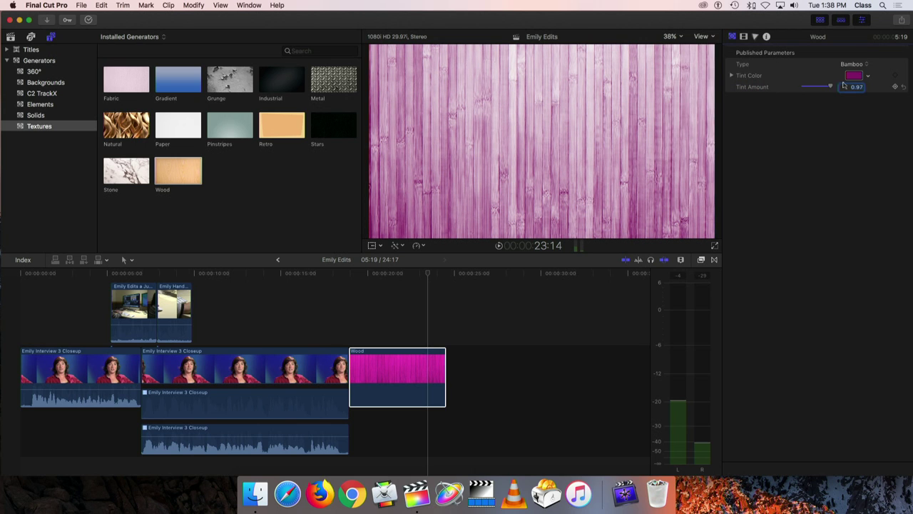
pyautogui.moveTo(831, 87); pyautogui.dragTo(808, 88)
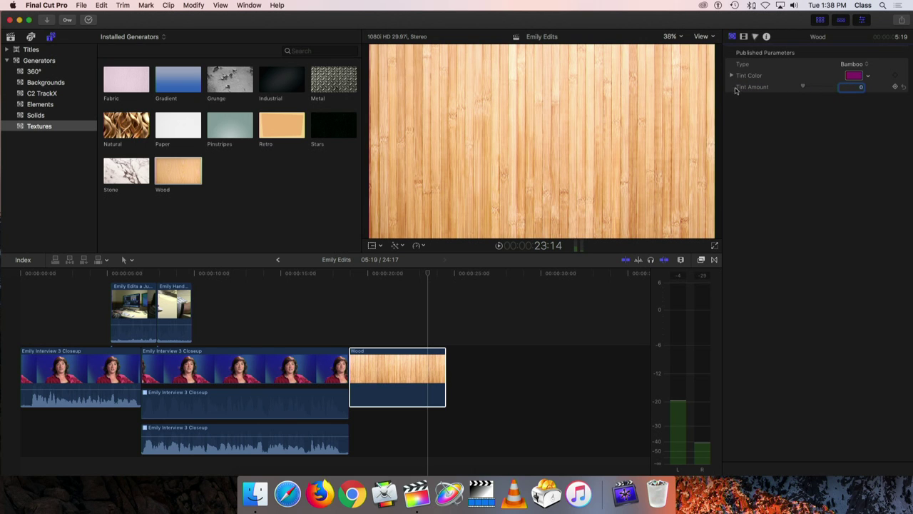
# - Trim and delete the Wood clip from the timeline, then browse the Elements generators
pyautogui.click(437, 365)
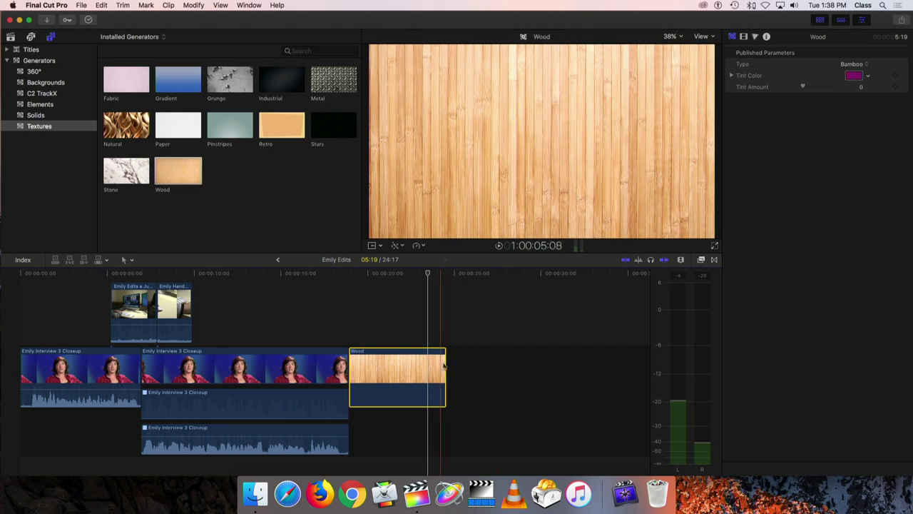
pyautogui.moveTo(443, 370); pyautogui.dragTo(429, 376)
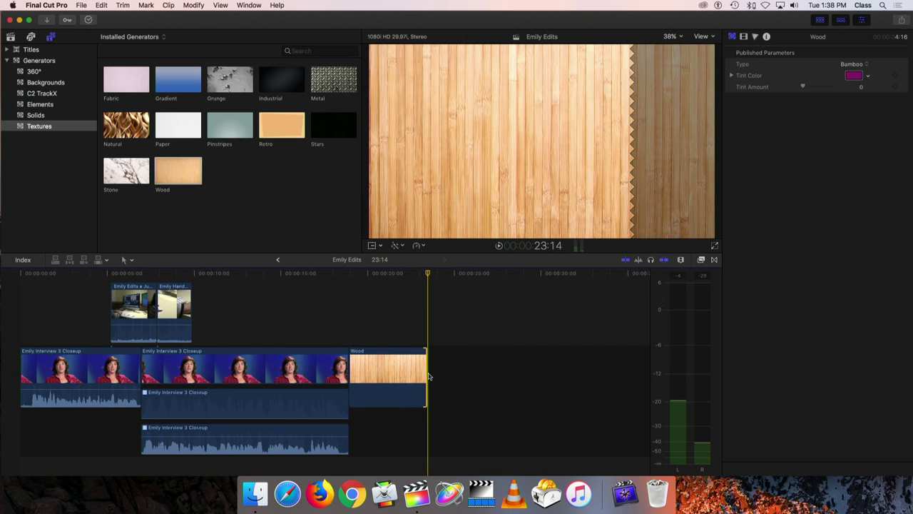
pyautogui.click(398, 356)
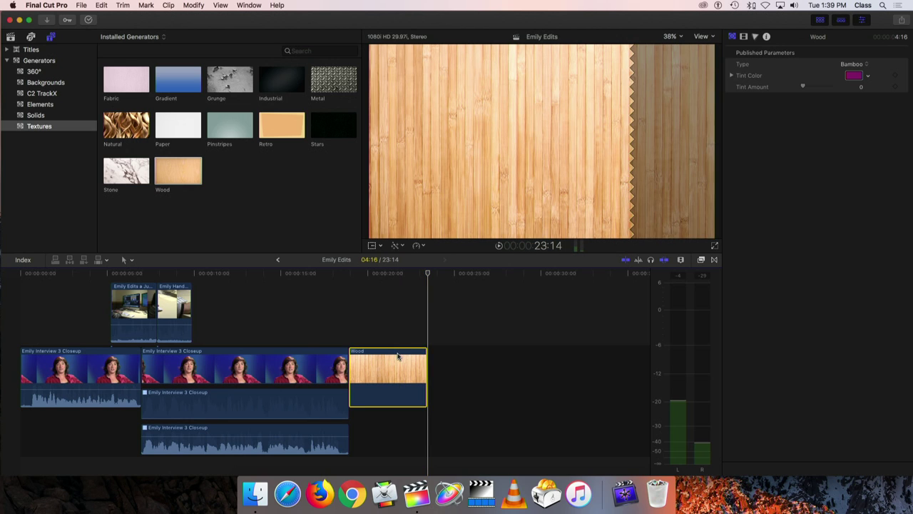
pyautogui.press('Delete')
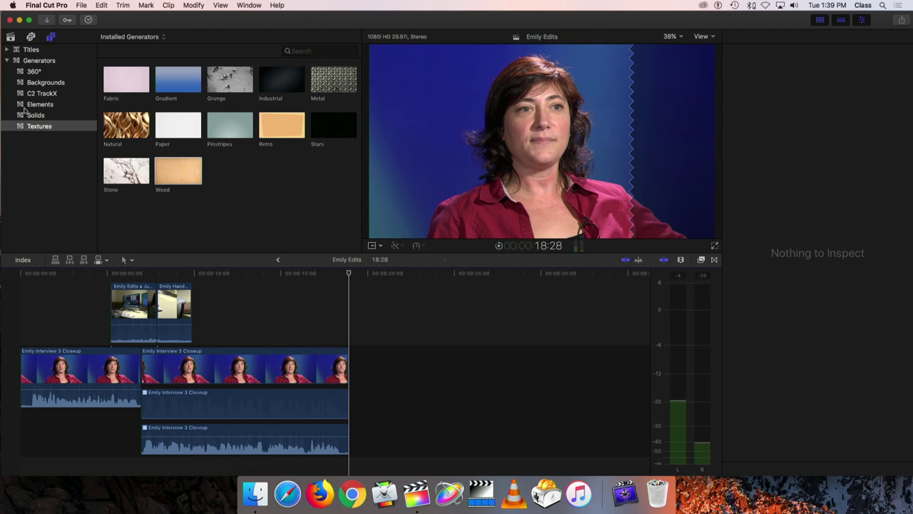
pyautogui.click(21, 108)
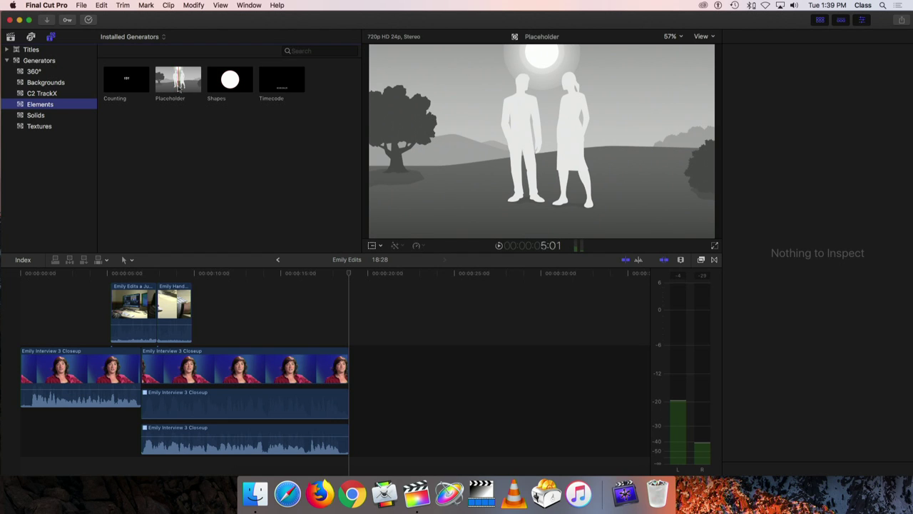
# - From the Backgrounds generators, drag Blobs onto the timeline after the interview clips
pyautogui.click(57, 84)
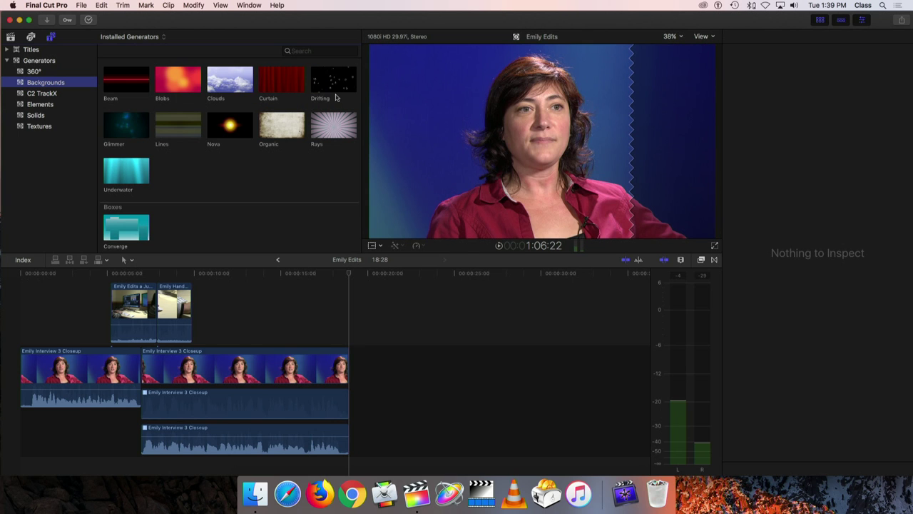
pyautogui.scroll(-1, 314, 107)
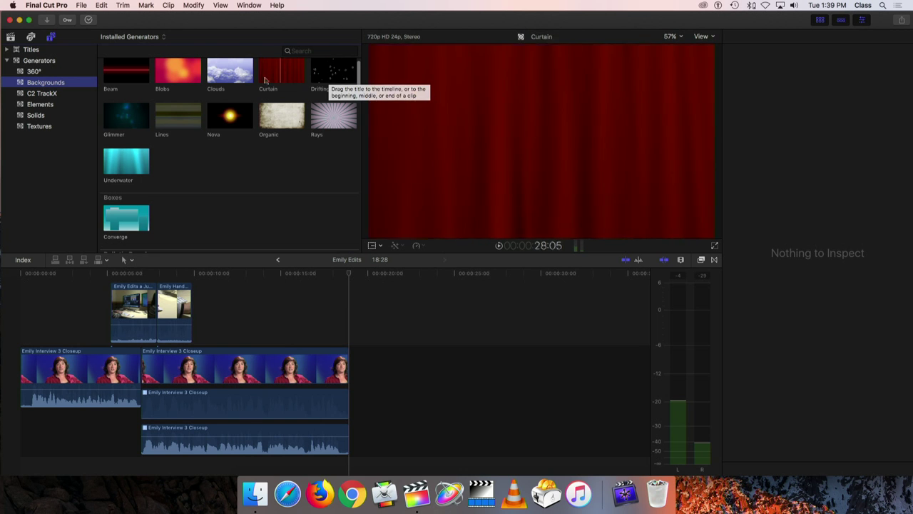
pyautogui.click(187, 77)
pyautogui.moveTo(187, 76); pyautogui.dragTo(369, 362)
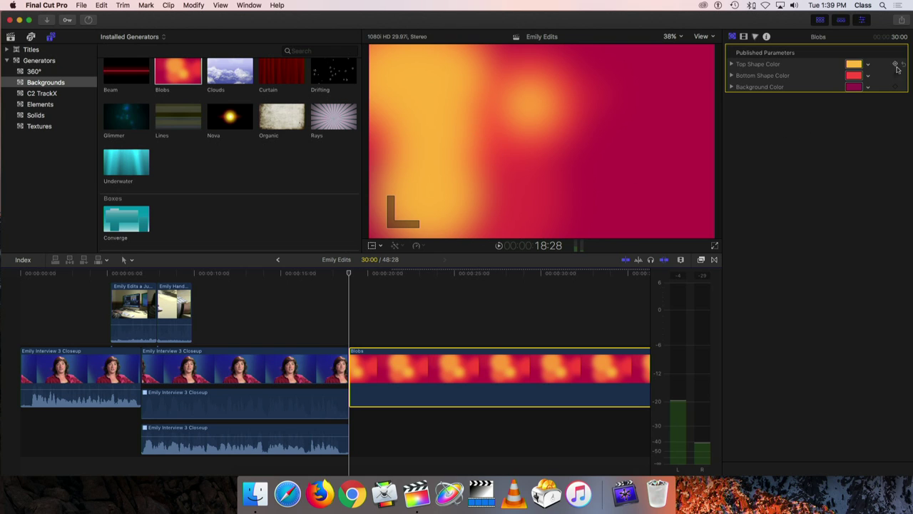
# - Colour the Blobs top shapes green, bottom shapes blue and background green
pyautogui.click(857, 68)
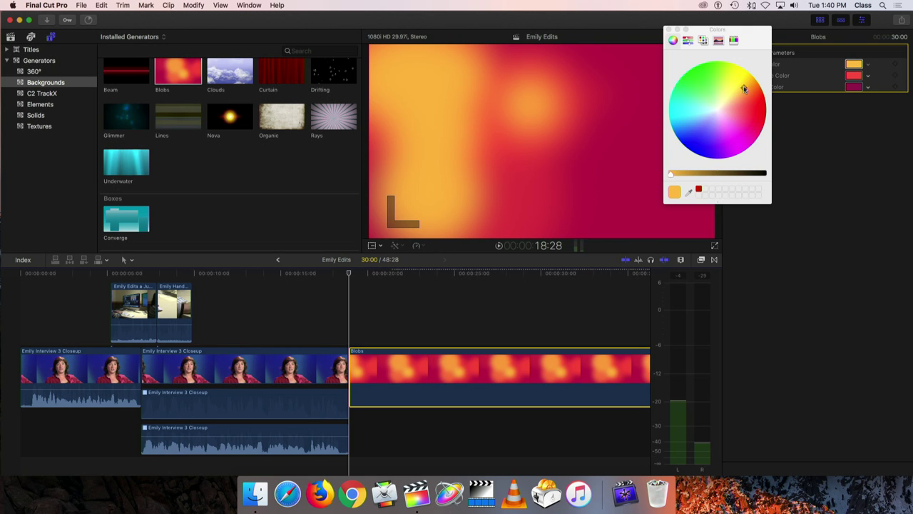
pyautogui.moveTo(744, 88); pyautogui.dragTo(702, 75)
pyautogui.click(856, 77)
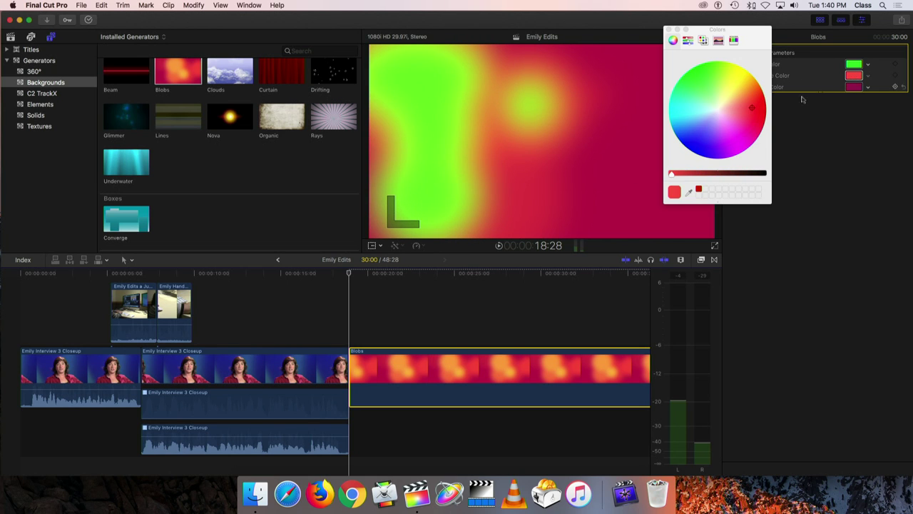
pyautogui.moveTo(755, 111); pyautogui.dragTo(701, 138)
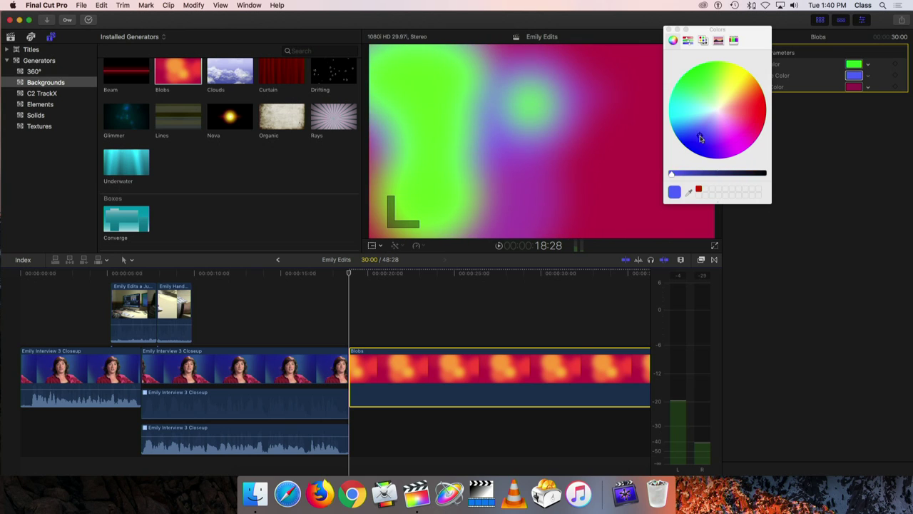
pyautogui.click(853, 87)
pyautogui.moveTo(717, 103); pyautogui.dragTo(708, 78)
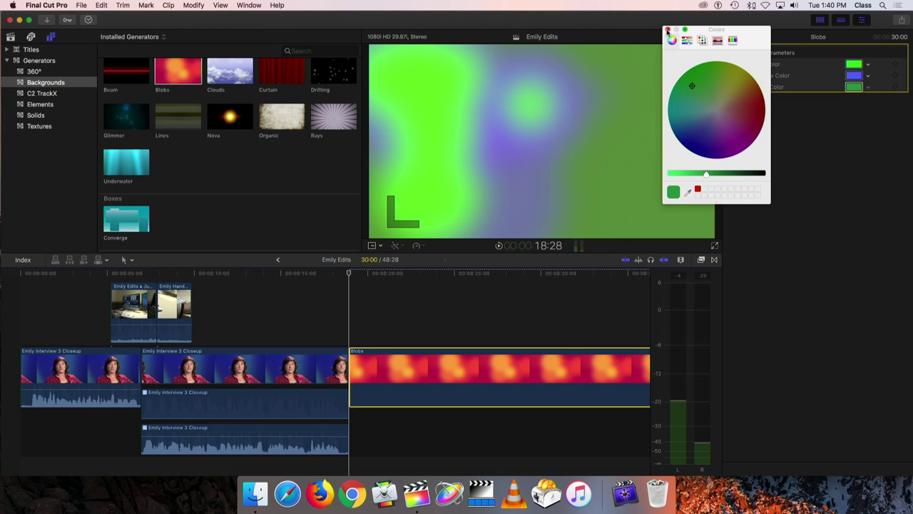
pyautogui.click(667, 31)
pyautogui.moveTo(403, 273); pyautogui.dragTo(428, 275)
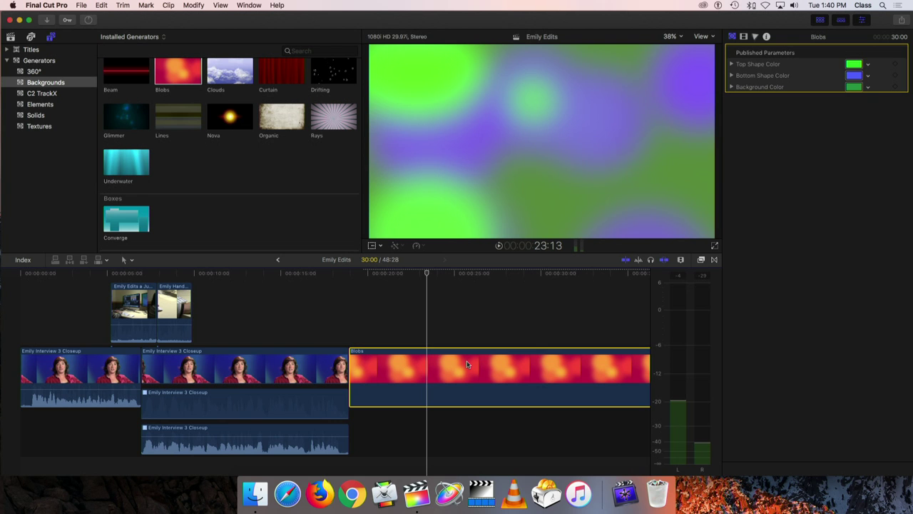
# - Trim the Blobs clip's end back to about ten seconds, making the project 29:01
pyautogui.press('s')
pyautogui.hscroll(-1, 498, 372)
pyautogui.hscroll(5, 498, 373)
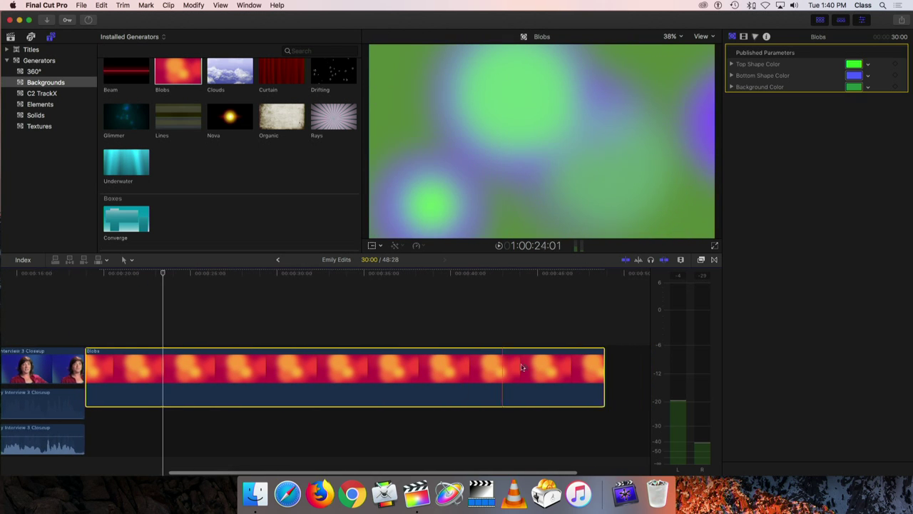
pyautogui.moveTo(602, 372); pyautogui.dragTo(255, 373)
pyautogui.hscroll(2, 240, 379)
pyautogui.hscroll(-8, 240, 379)
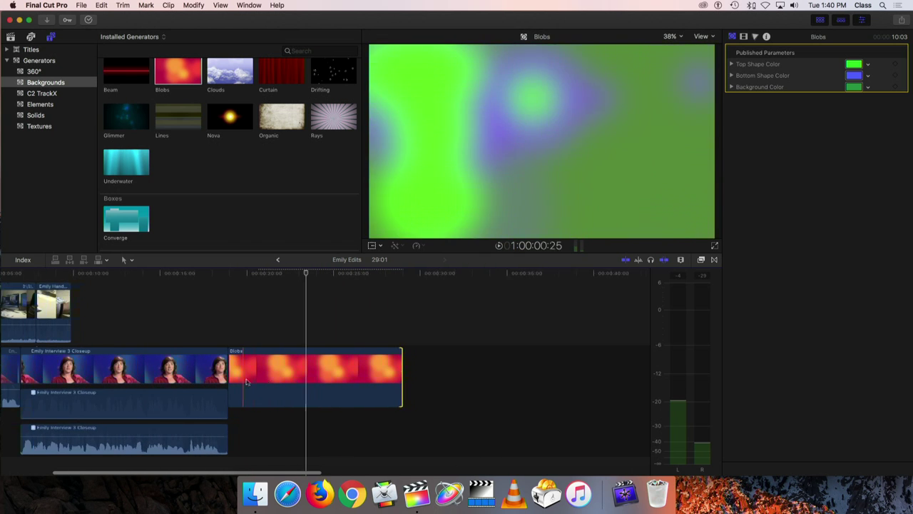
pyautogui.moveTo(341, 277)
pyautogui.mouseDown()
pyautogui.moveTo(309, 276)
pyautogui.moveTo(355, 275)
pyautogui.moveTo(296, 283)
pyautogui.moveTo(349, 287)
pyautogui.mouseUp()
pyautogui.hscroll(-5, 346, 293)
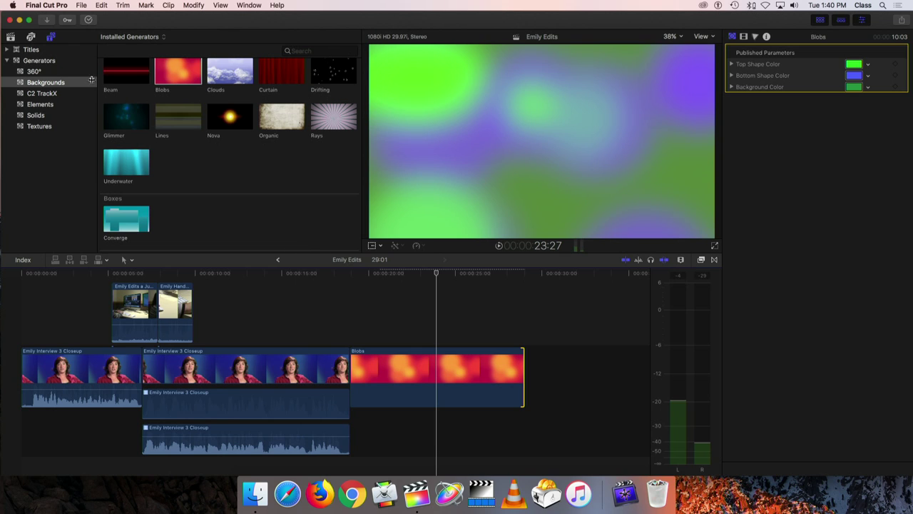
# - Show the Lower Thirds titles and move the playhead back onto the interview clip
pyautogui.click(8, 61)
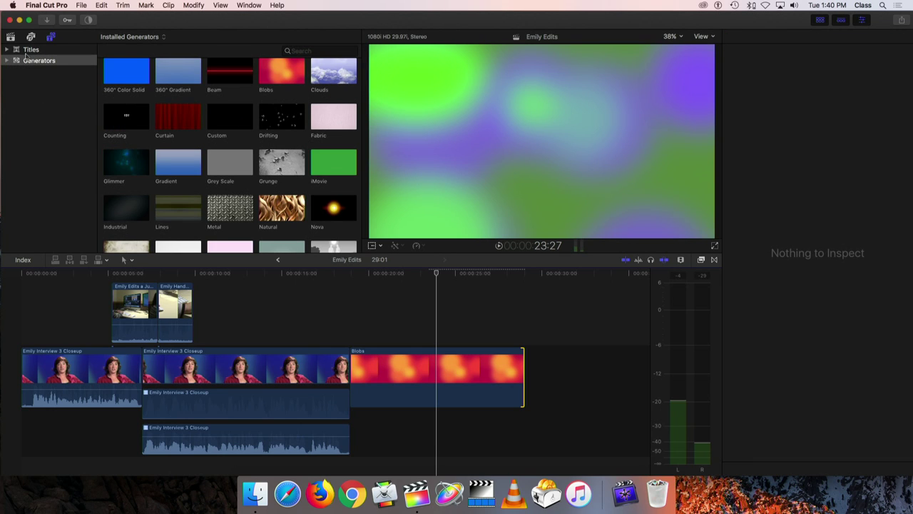
pyautogui.click(7, 50)
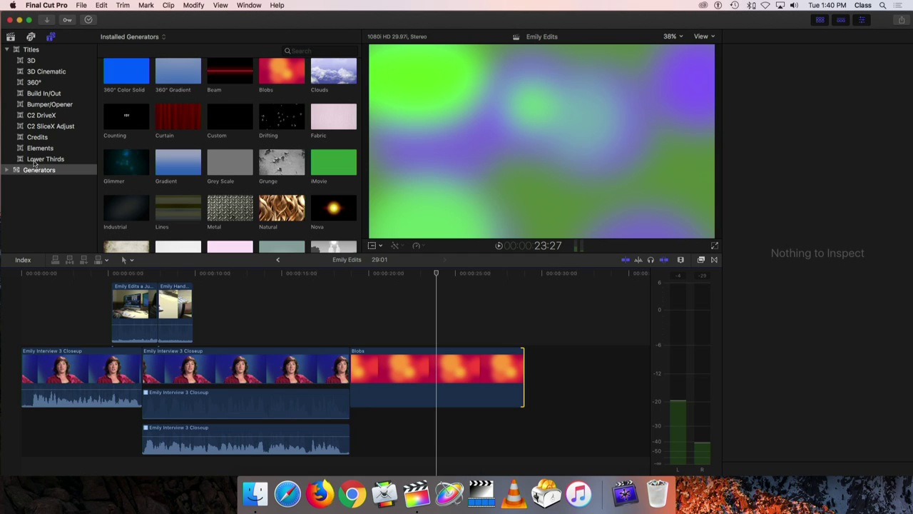
pyautogui.click(34, 160)
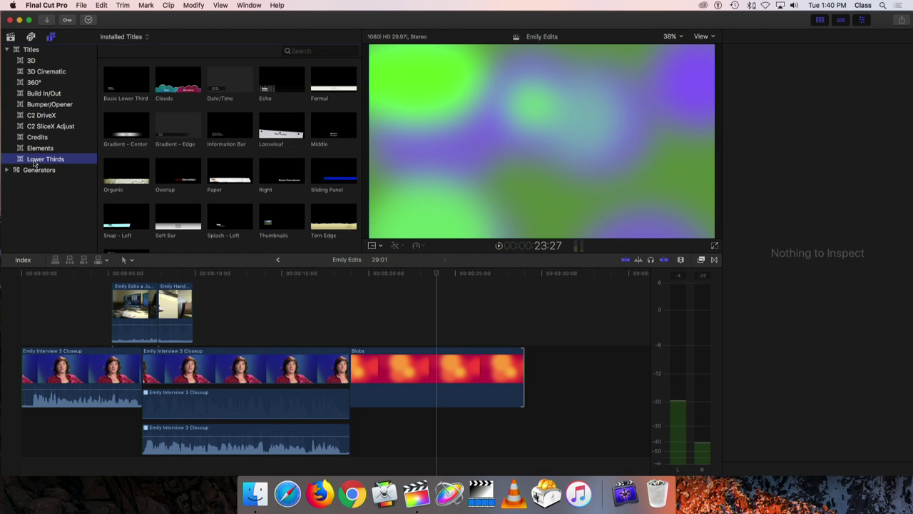
pyautogui.press('c')
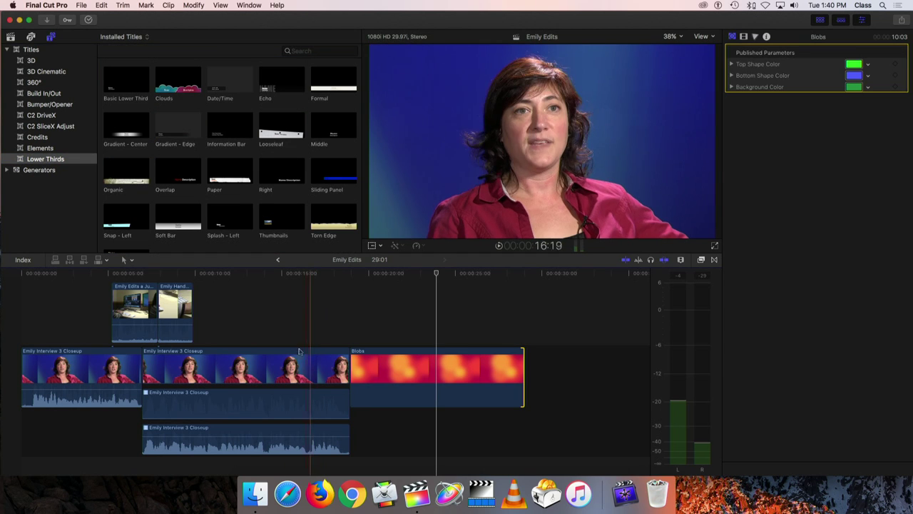
pyautogui.moveTo(436, 275); pyautogui.dragTo(257, 275)
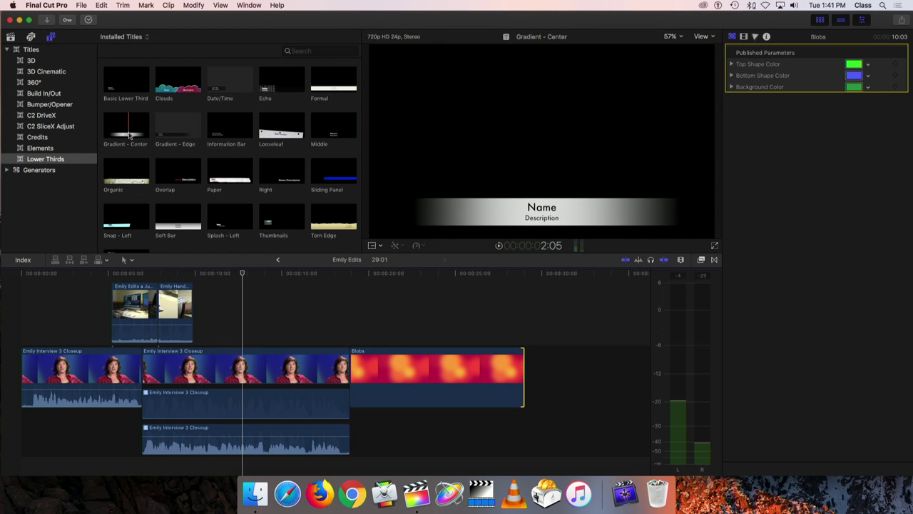
# - Place the Gradient - Center lower third above the interview clip and lengthen it
pyautogui.click(124, 131)
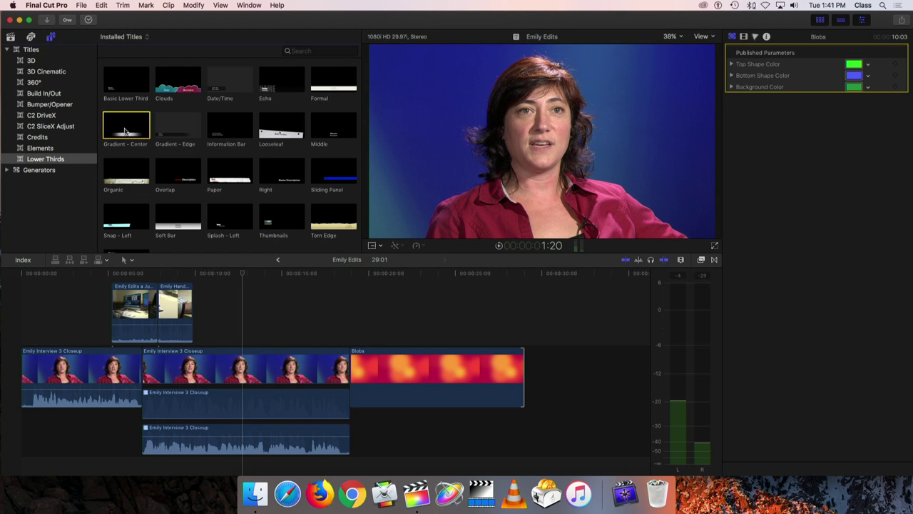
pyautogui.moveTo(156, 179); pyautogui.dragTo(217, 346)
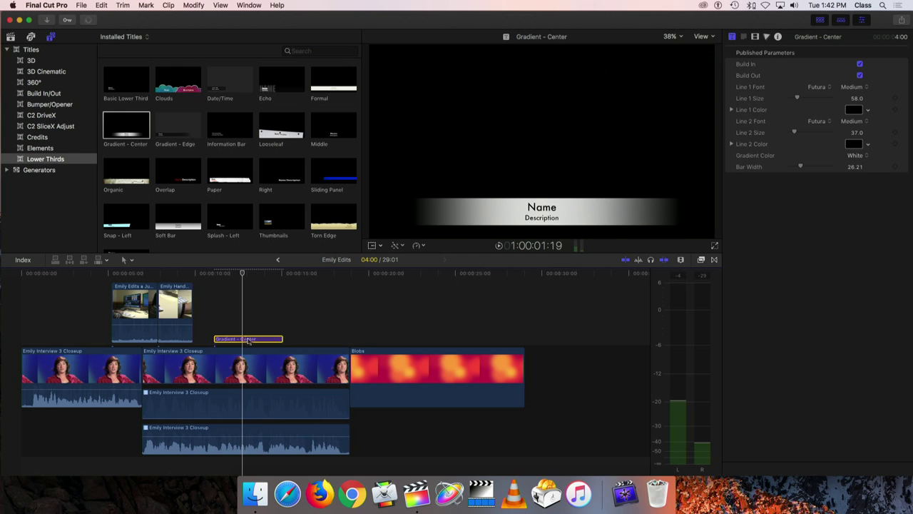
pyautogui.moveTo(283, 338); pyautogui.dragTo(259, 341)
# - Reposition the title over the interview and begin editing its Name text in the viewer
pyautogui.click(251, 340)
pyautogui.click(237, 276)
pyautogui.moveTo(238, 276)
pyautogui.mouseDown()
pyautogui.moveTo(221, 276)
pyautogui.moveTo(234, 276)
pyautogui.mouseUp()
pyautogui.moveTo(244, 341); pyautogui.dragTo(248, 313)
pyautogui.moveTo(248, 316); pyautogui.dragTo(253, 341)
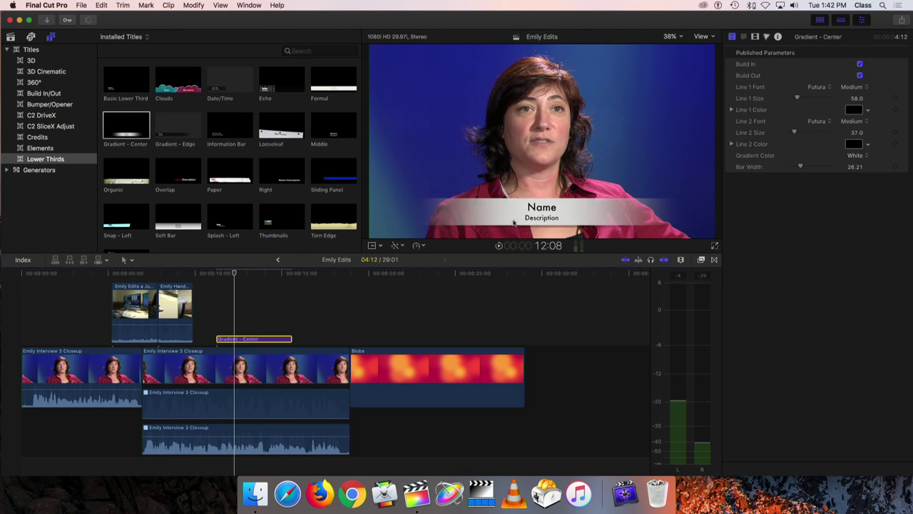
pyautogui.click(241, 274)
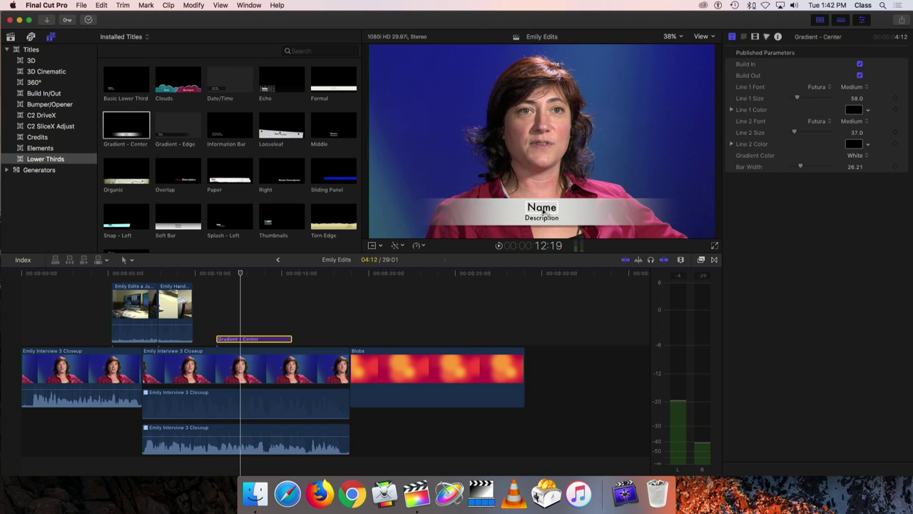
pyautogui.doubleClick(543, 208)
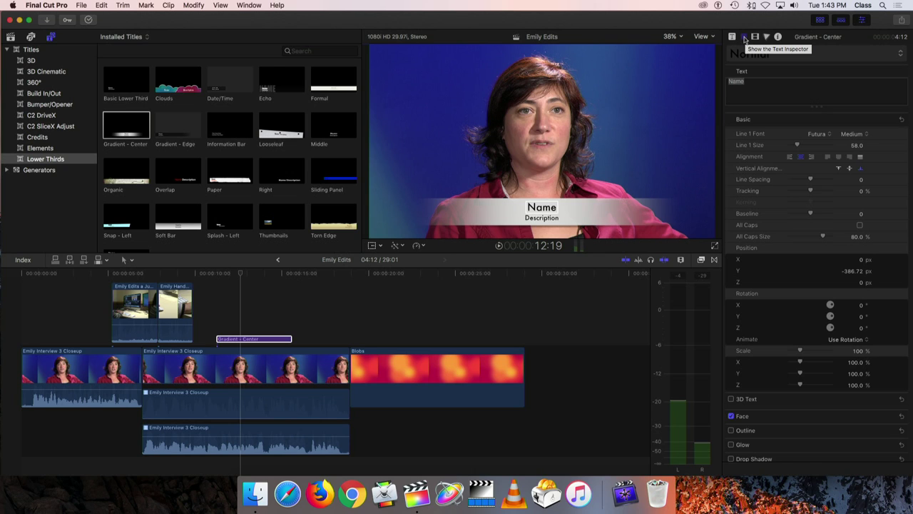
# - Switch the inspector between the title's Text settings and its published parameters
pyautogui.click(745, 39)
pyautogui.click(733, 37)
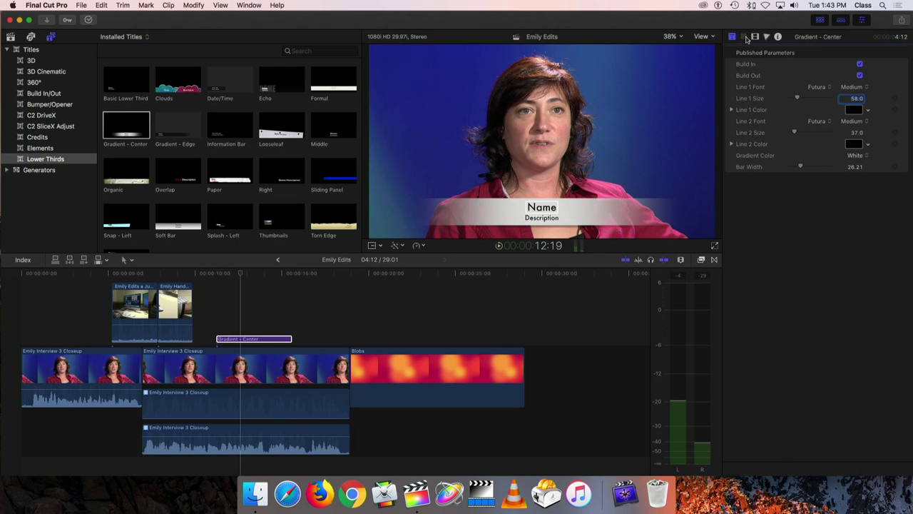
pyautogui.click(746, 39)
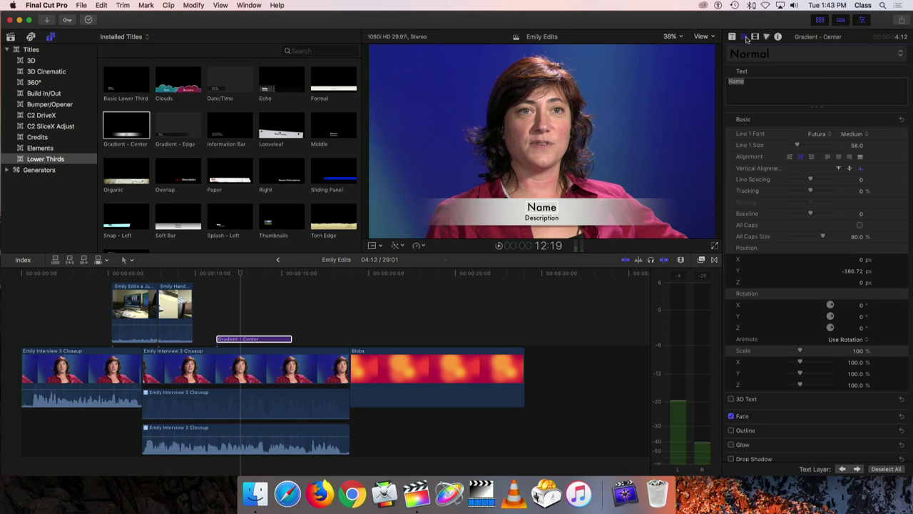
pyautogui.click(732, 37)
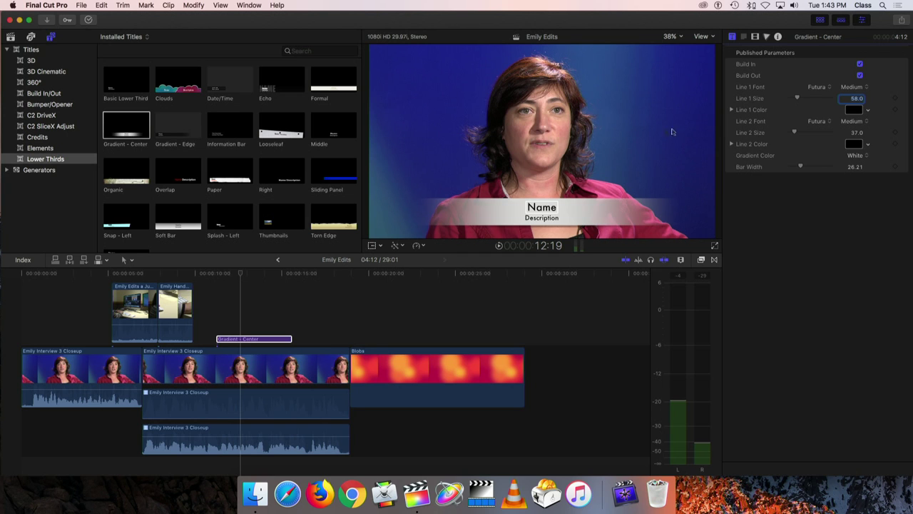
# - Play the interview from before the lower third to preview it, leaving Build Out enabled
pyautogui.moveTo(218, 277)
pyautogui.mouseDown()
pyautogui.moveTo(240, 277)
pyautogui.moveTo(206, 277)
pyautogui.mouseUp()
pyautogui.press('space')
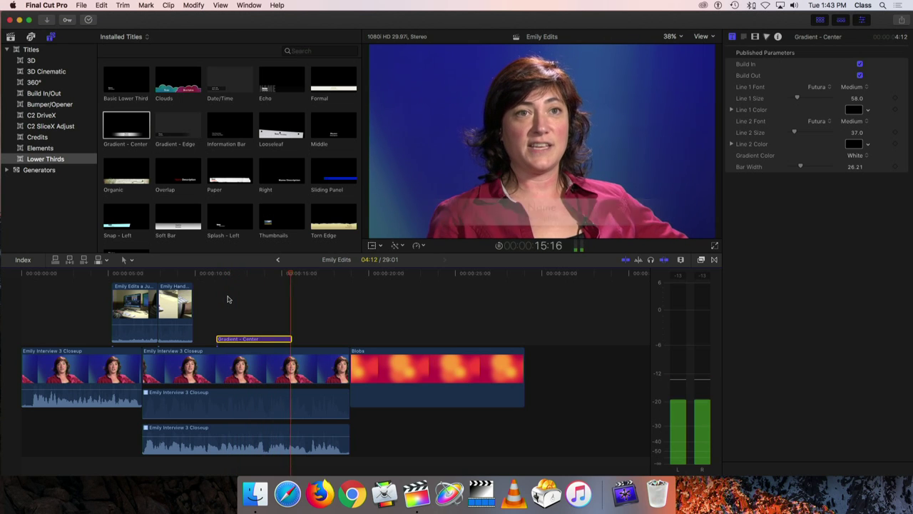
pyautogui.moveTo(274, 276); pyautogui.dragTo(254, 276)
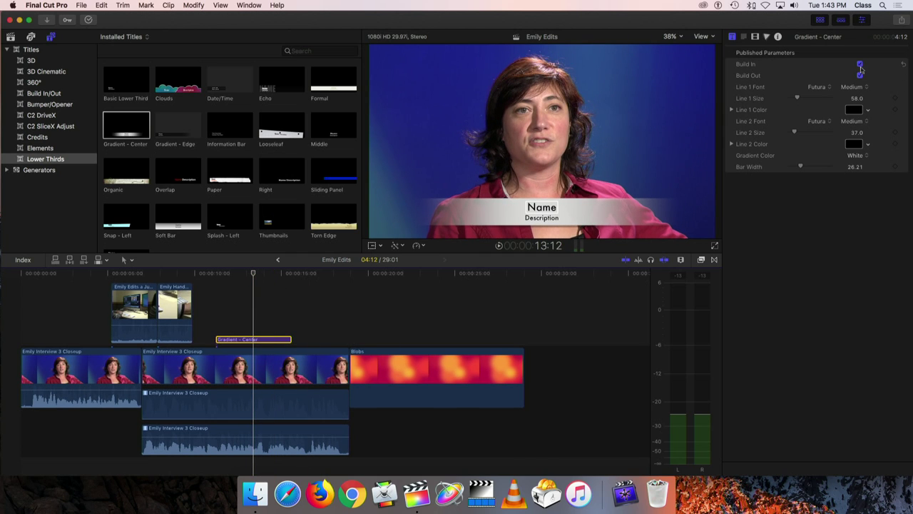
pyautogui.click(860, 75)
pyautogui.click(860, 76)
# - Type the interviewee's full name over 'Name' and 'MetroEast Producer' over the Description placeholder
pyautogui.click(542, 209)
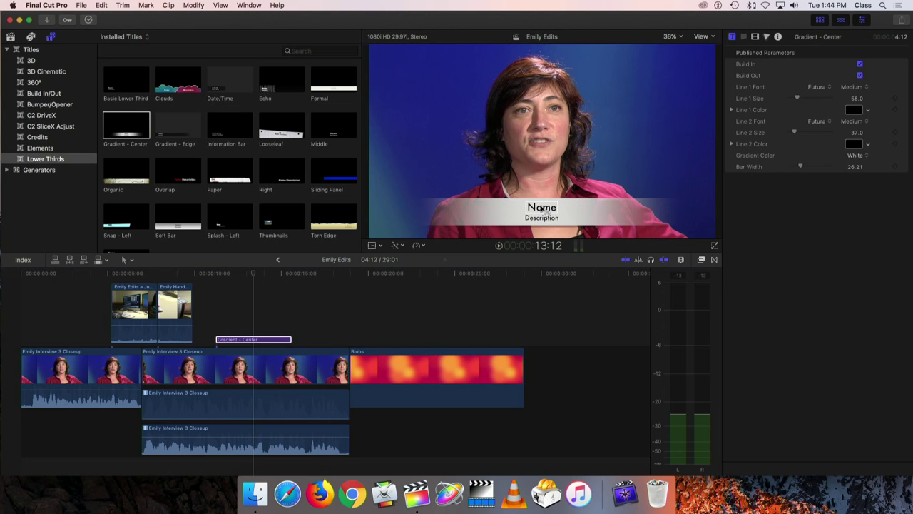
pyautogui.doubleClick(542, 207)
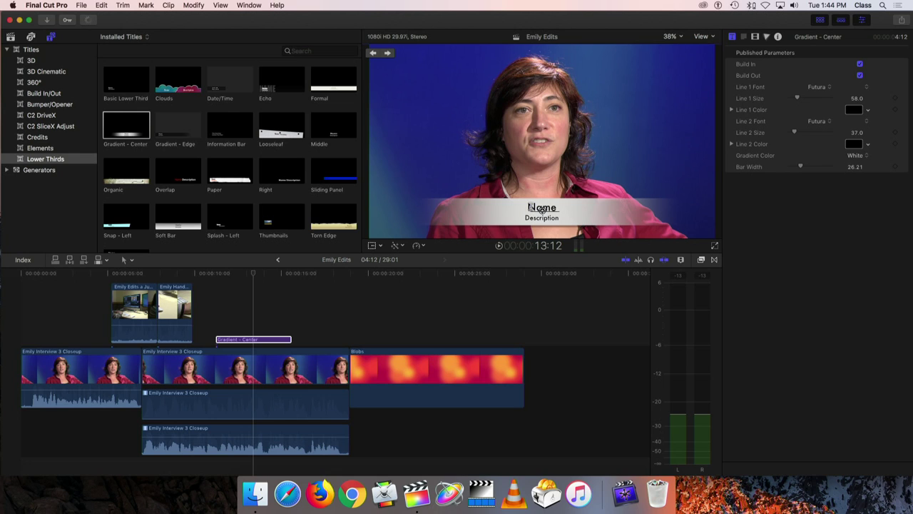
pyautogui.hotkey('shift', 'Right')
pyautogui.hotkey('shift', 'Right')
pyautogui.hotkey('shift', 'Right')
pyautogui.hotkey('shift', 'Right')
pyautogui.click(542, 209)
pyautogui.doubleClick(542, 206)
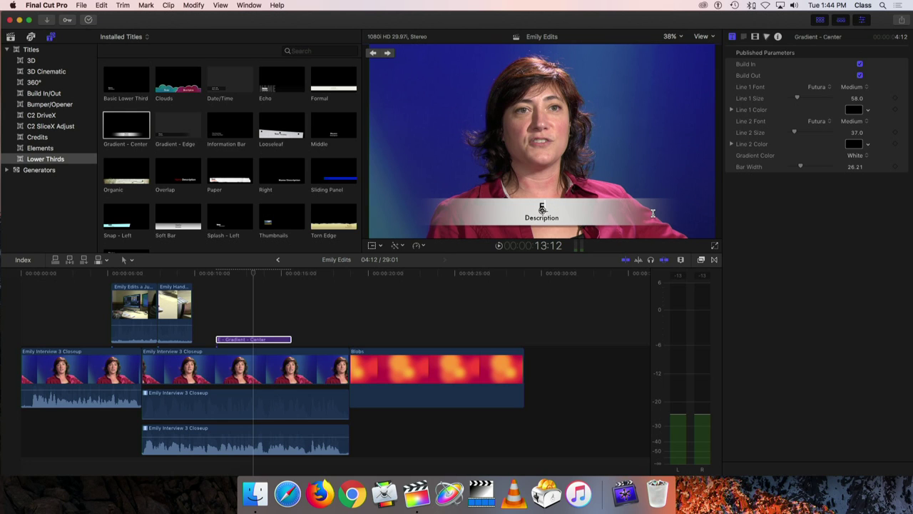
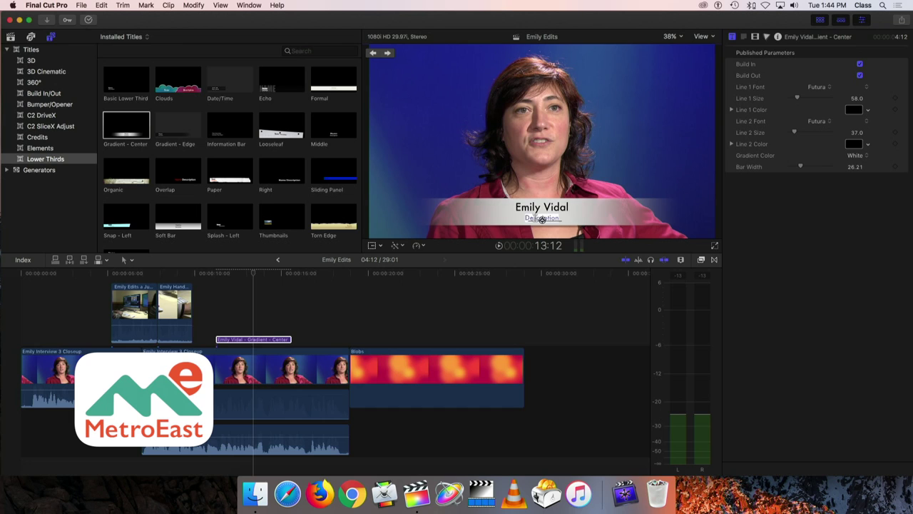
pyautogui.press('Delete')
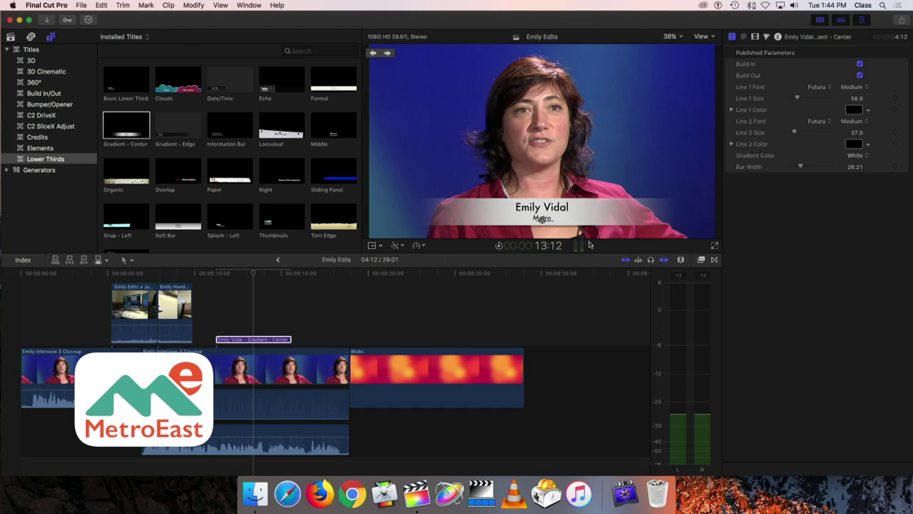
pyautogui.write('MetroEast Producer')
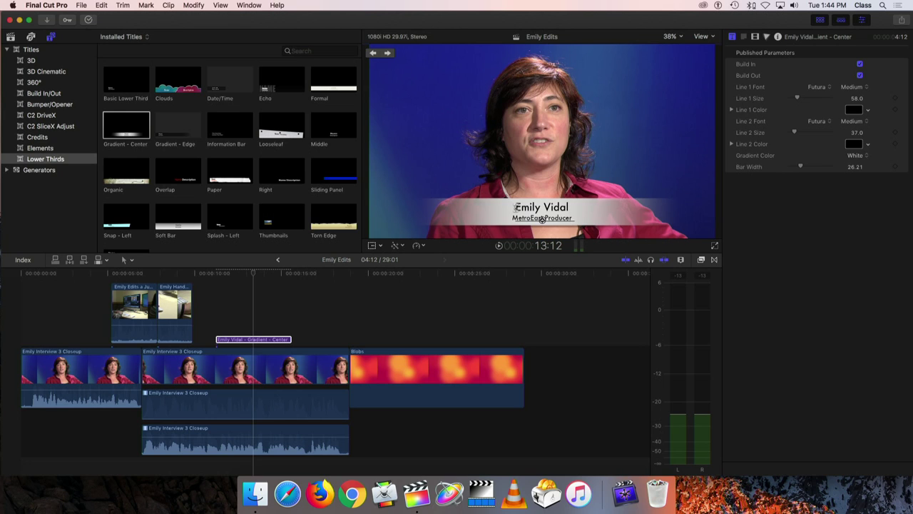
# - Select the whole name line and change its font from Futura to Flatbush Bold
pyautogui.click(523, 207)
pyautogui.doubleClick(542, 209)
pyautogui.click(543, 208)
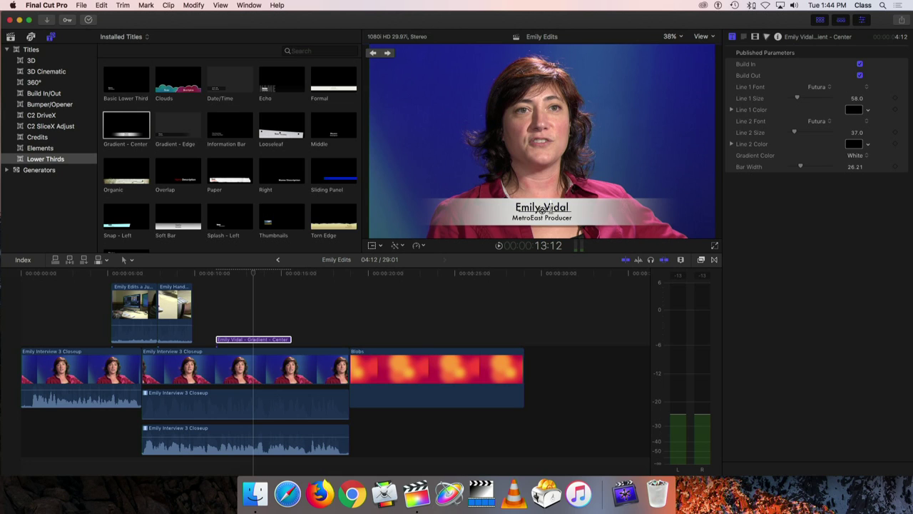
pyautogui.tripleClick(542, 209)
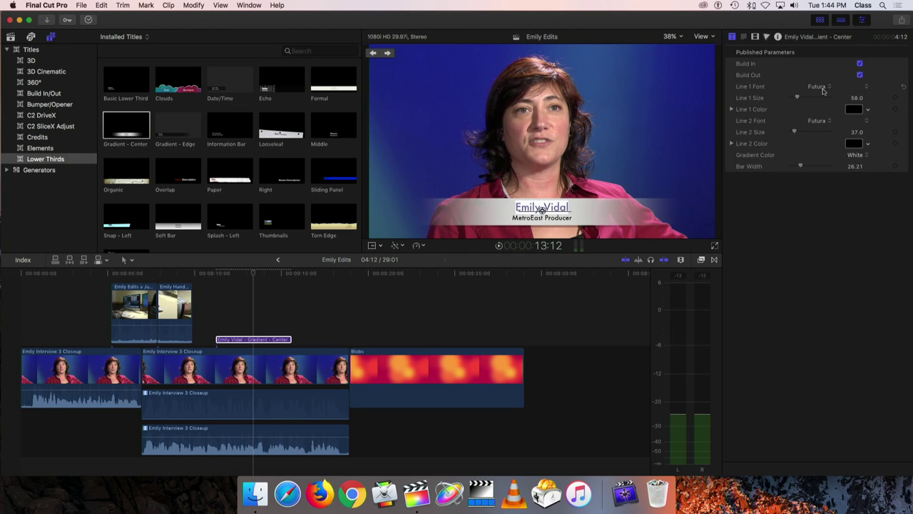
pyautogui.click(823, 89)
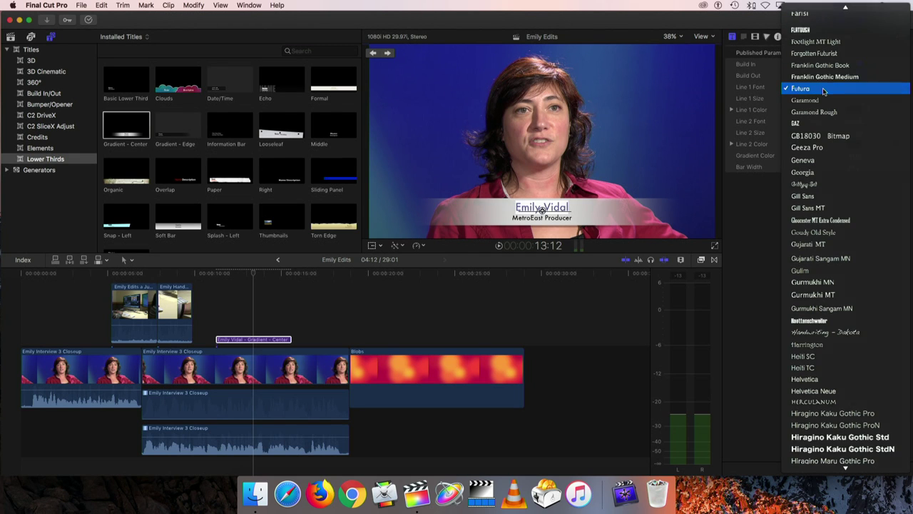
pyautogui.click(822, 89)
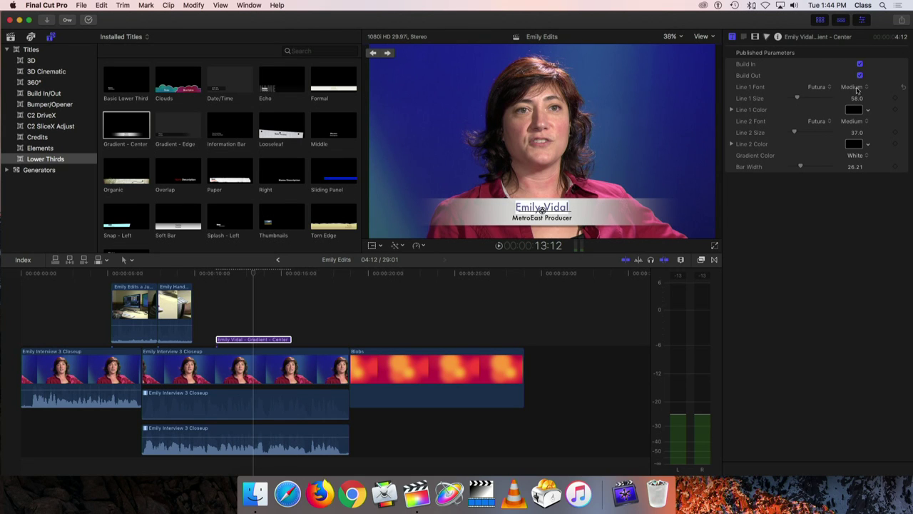
pyautogui.click(829, 90)
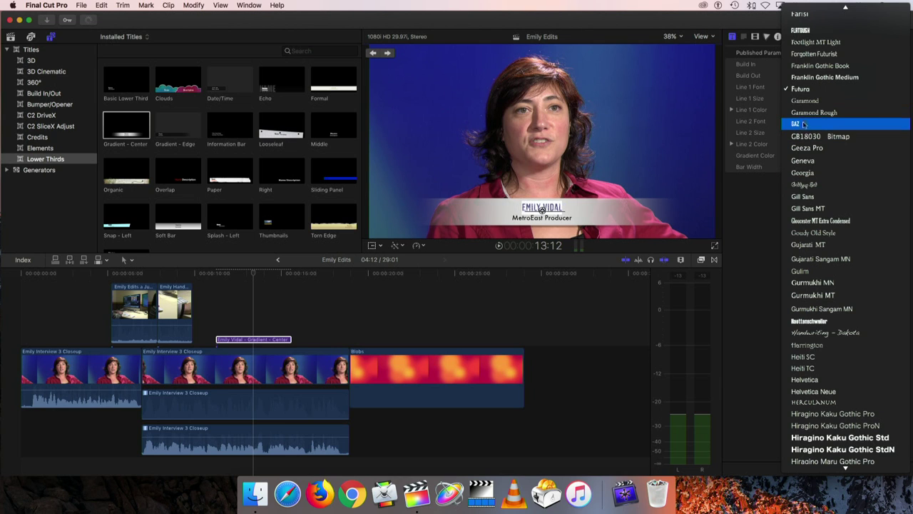
pyautogui.click(813, 31)
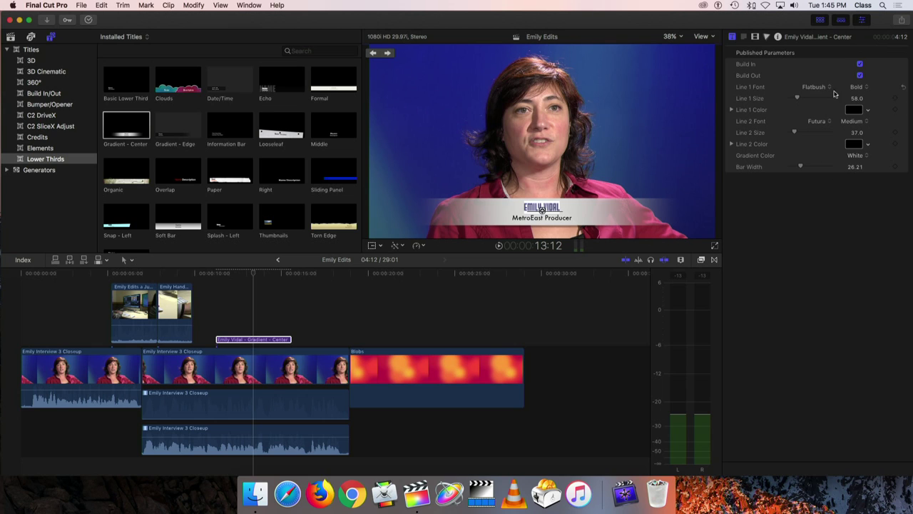
pyautogui.click(859, 88)
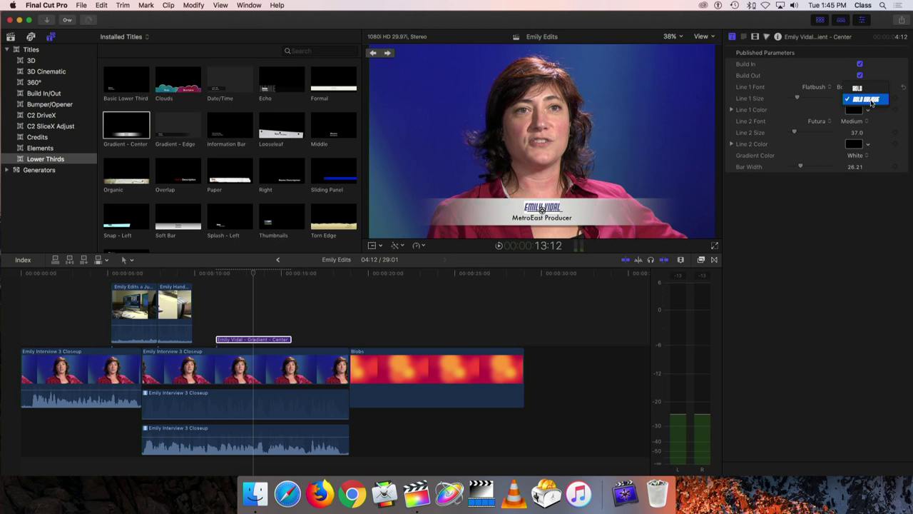
pyautogui.click(868, 88)
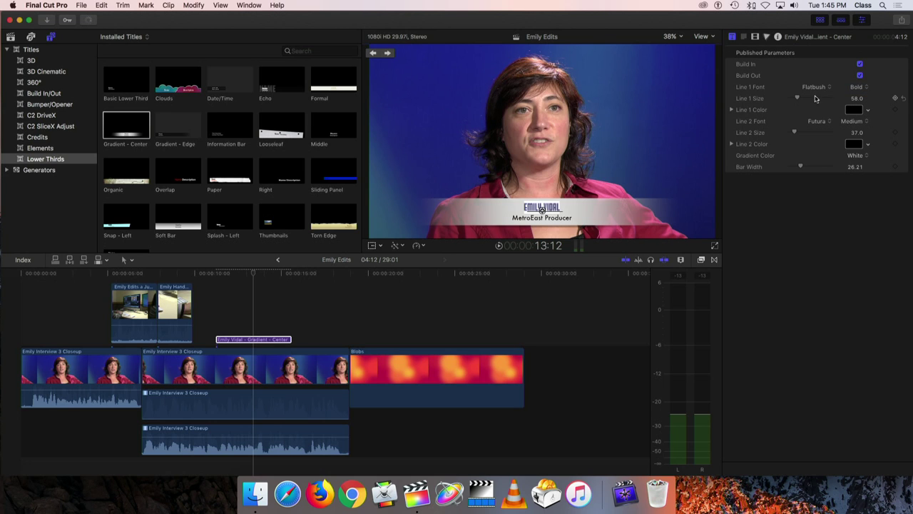
# - Enlarge the name line to size 89 and colour it blue in the Colors window
pyautogui.moveTo(798, 100)
pyautogui.mouseDown()
pyautogui.moveTo(811, 99)
pyautogui.moveTo(802, 99)
pyautogui.mouseUp()
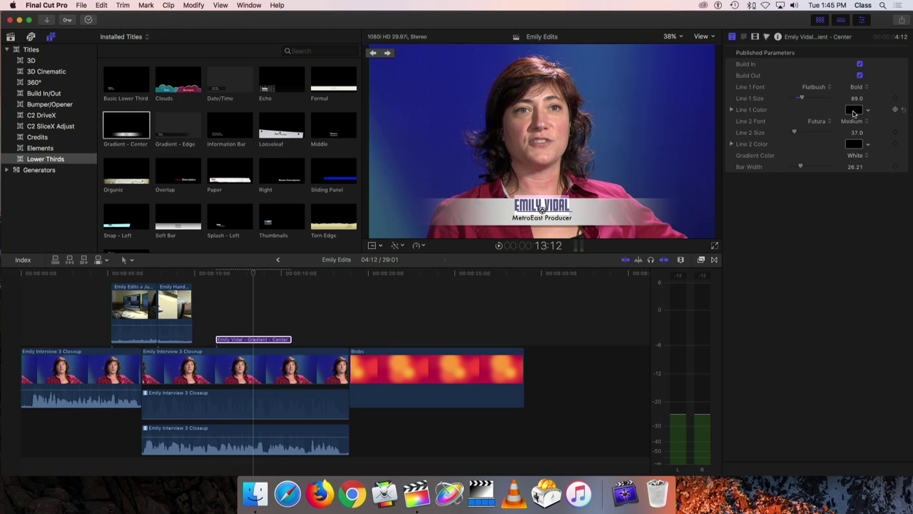
pyautogui.click(854, 110)
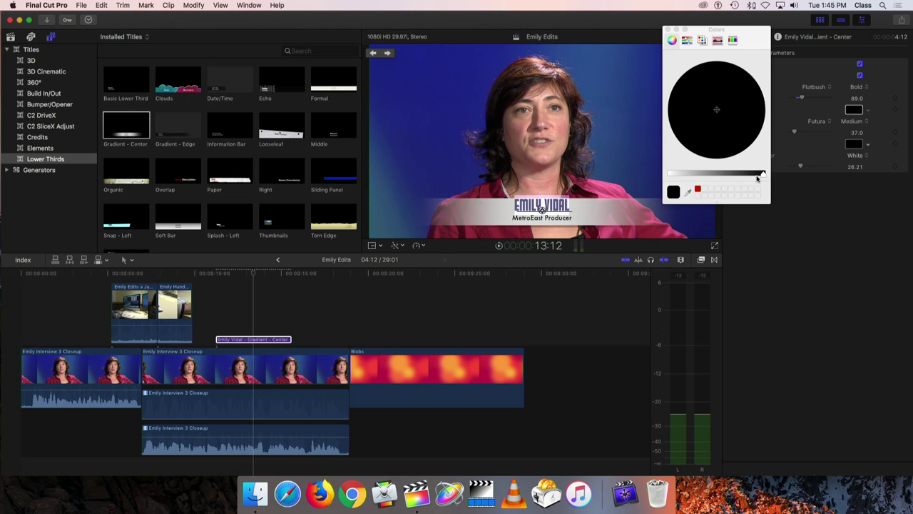
pyautogui.moveTo(756, 175); pyautogui.dragTo(670, 175)
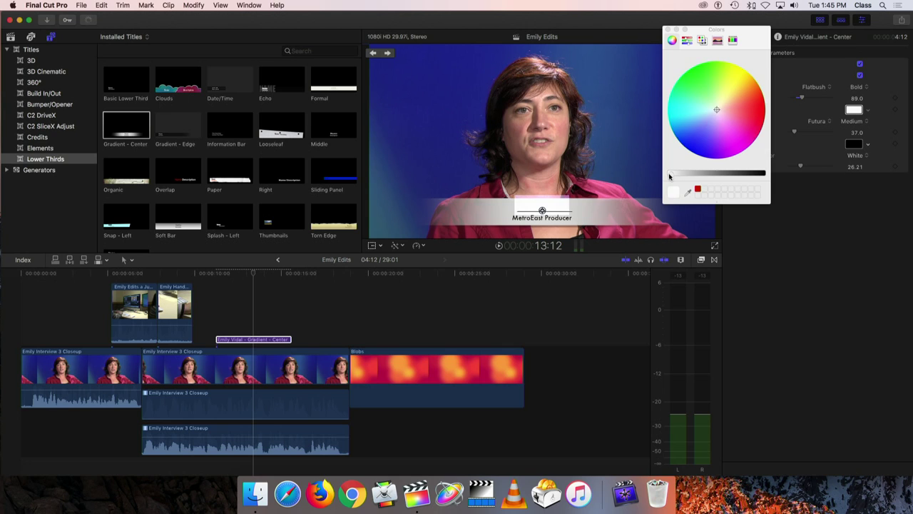
pyautogui.moveTo(717, 116); pyautogui.dragTo(699, 127)
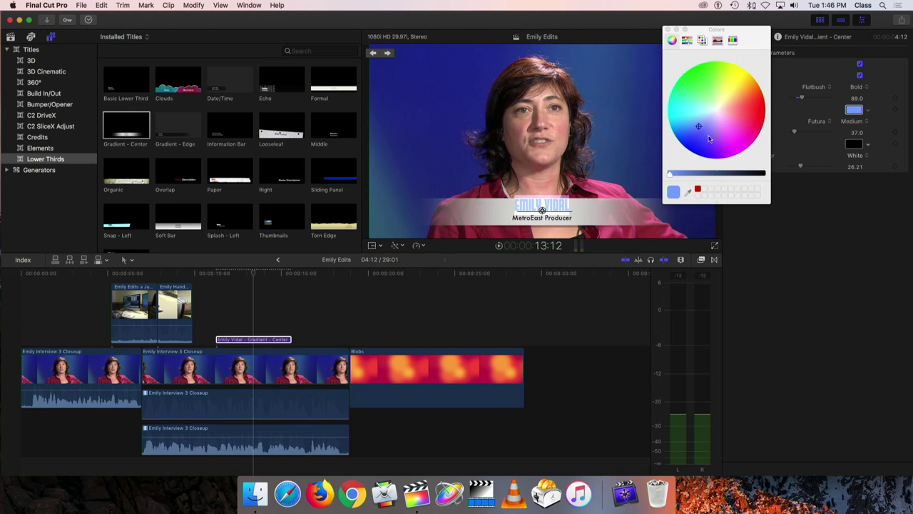
pyautogui.moveTo(710, 128); pyautogui.dragTo(698, 142)
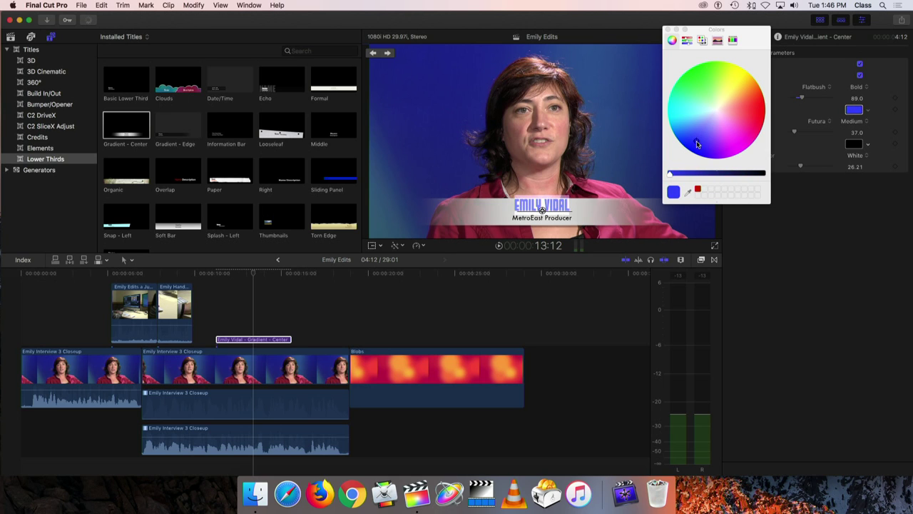
pyautogui.click(571, 218)
pyautogui.click(671, 29)
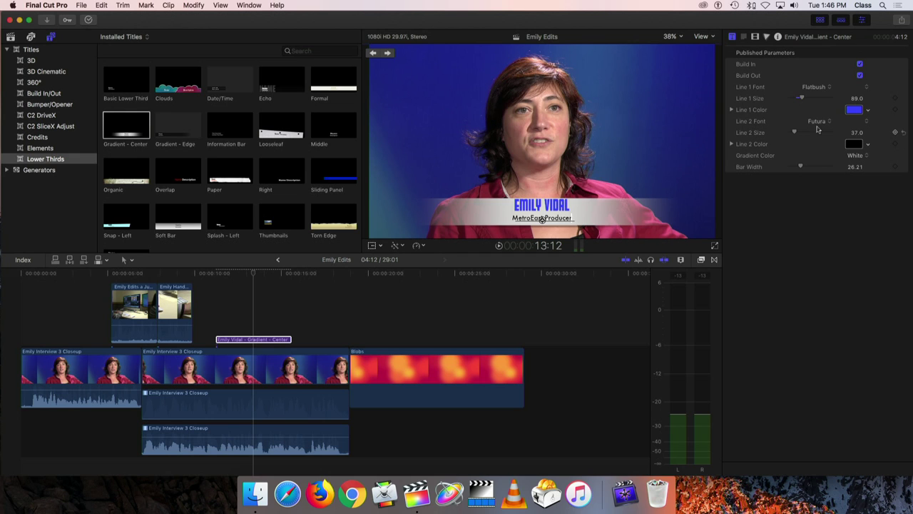
# - Make the MetroEast Producer line Medium, size 51, purple, and set bar width to 34.66
pyautogui.click(831, 122)
pyautogui.click(832, 122)
pyautogui.moveTo(795, 133); pyautogui.dragTo(797, 135)
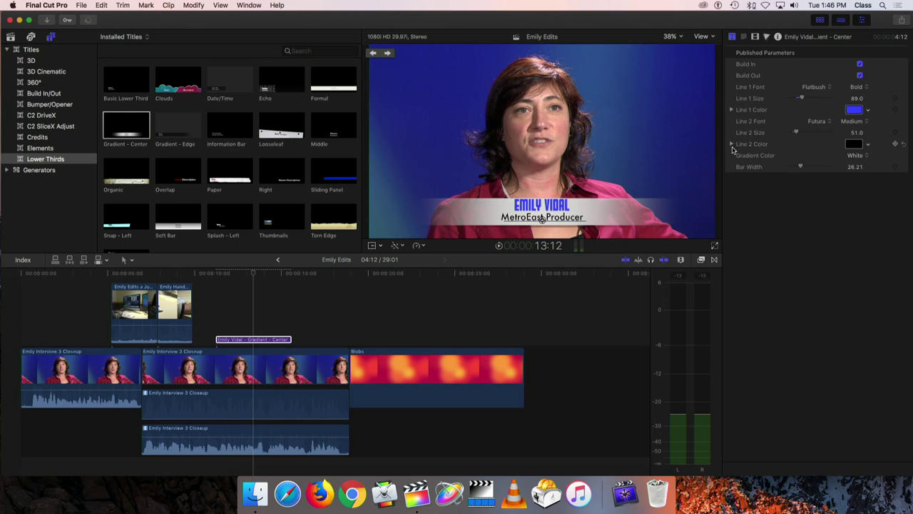
pyautogui.click(855, 145)
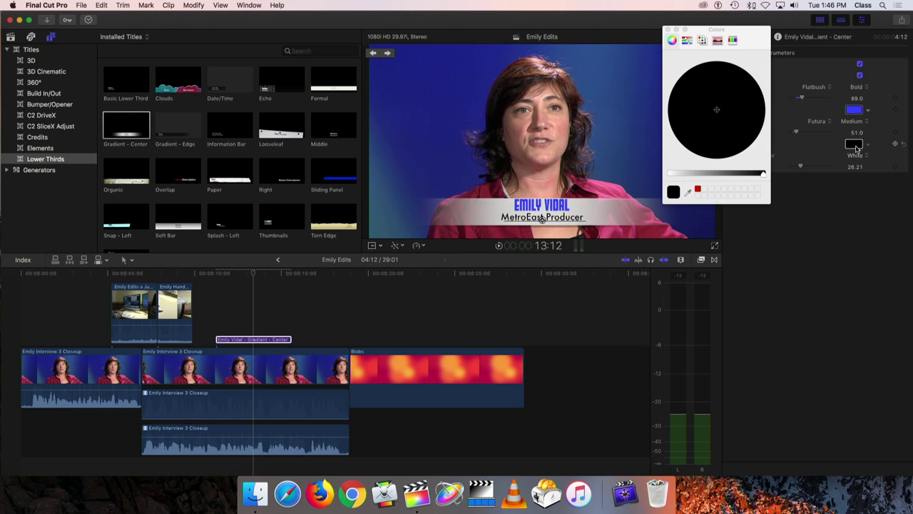
pyautogui.moveTo(747, 176); pyautogui.dragTo(627, 174)
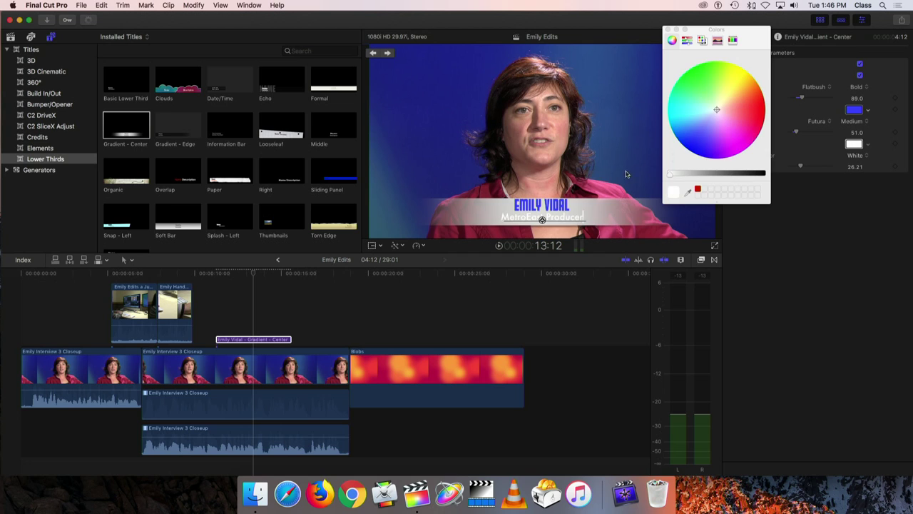
pyautogui.moveTo(710, 129); pyautogui.dragTo(730, 136)
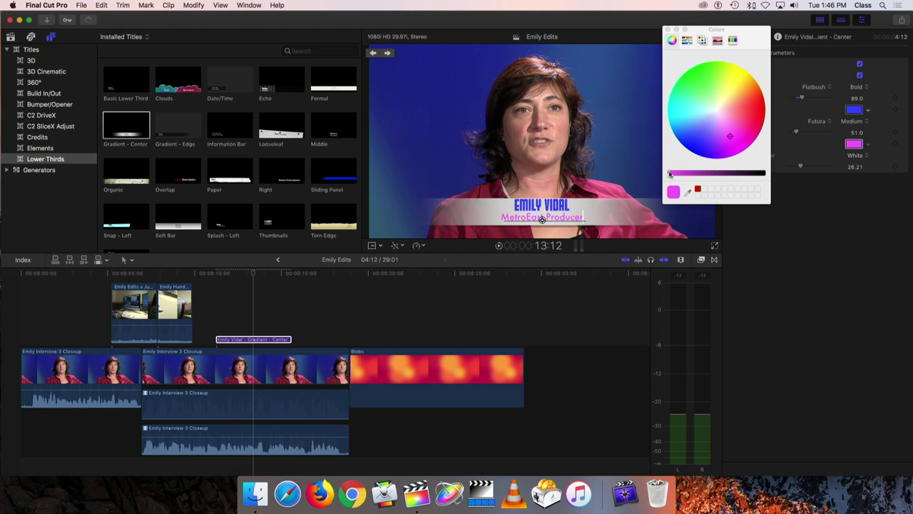
pyautogui.moveTo(670, 177); pyautogui.dragTo(691, 176)
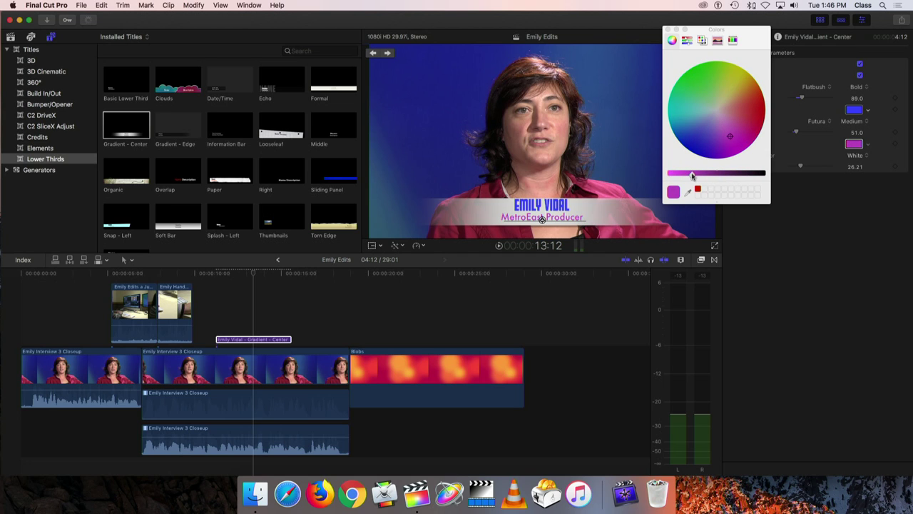
pyautogui.click(666, 30)
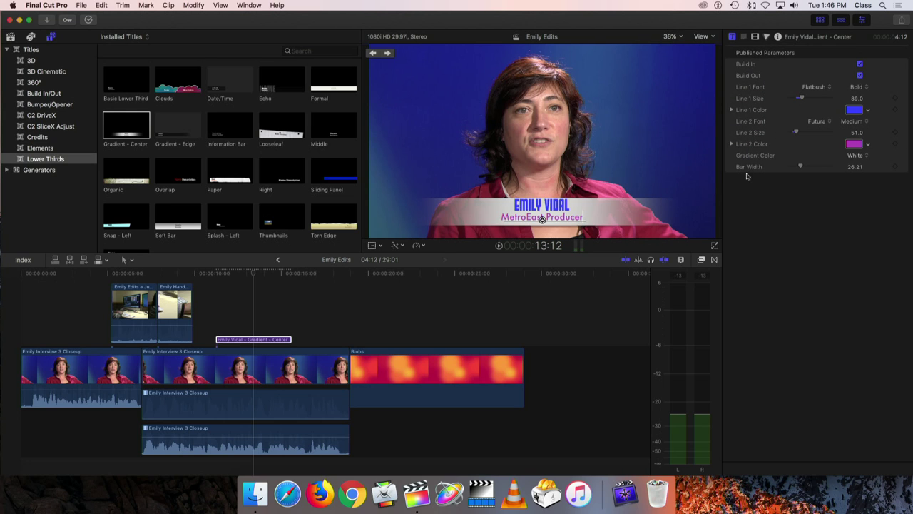
pyautogui.moveTo(802, 168); pyautogui.dragTo(855, 174)
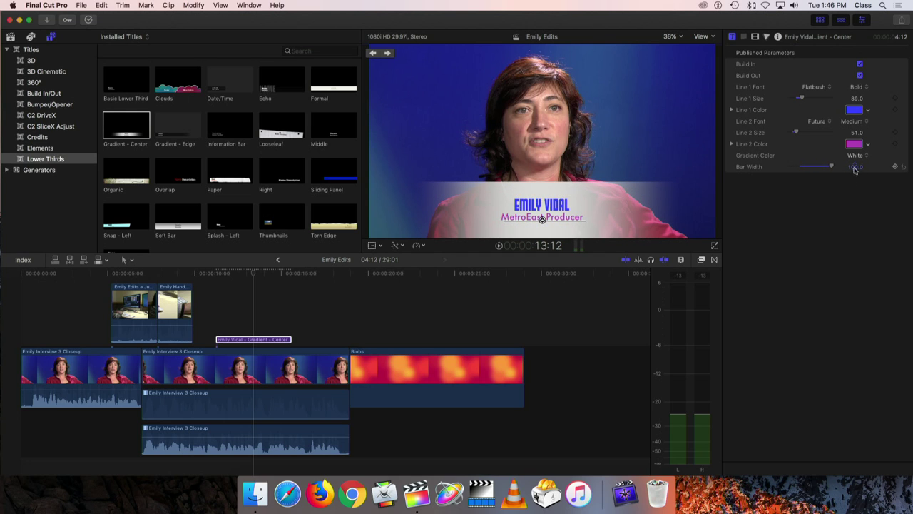
pyautogui.moveTo(830, 169); pyautogui.dragTo(803, 169)
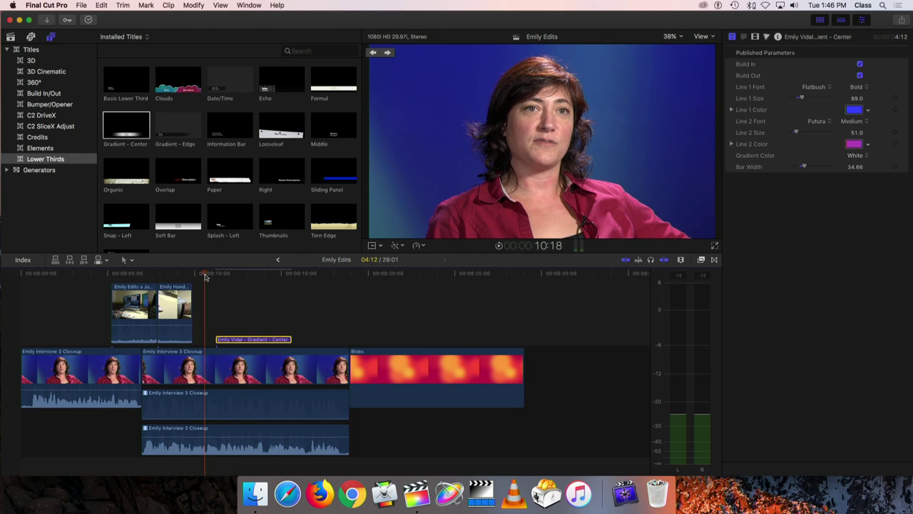
pyautogui.press('space')
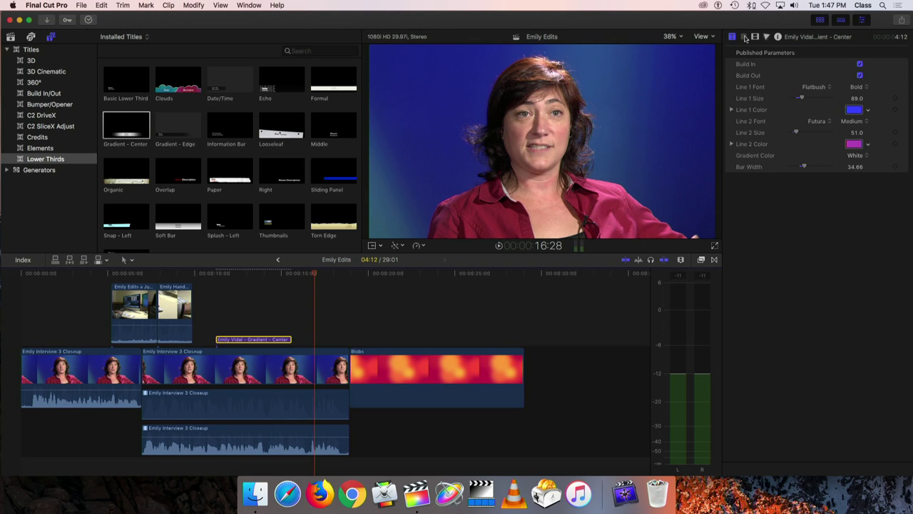
# - Show the Text inspector for the title, then move the playhead into the Blobs clip
pyautogui.click(744, 37)
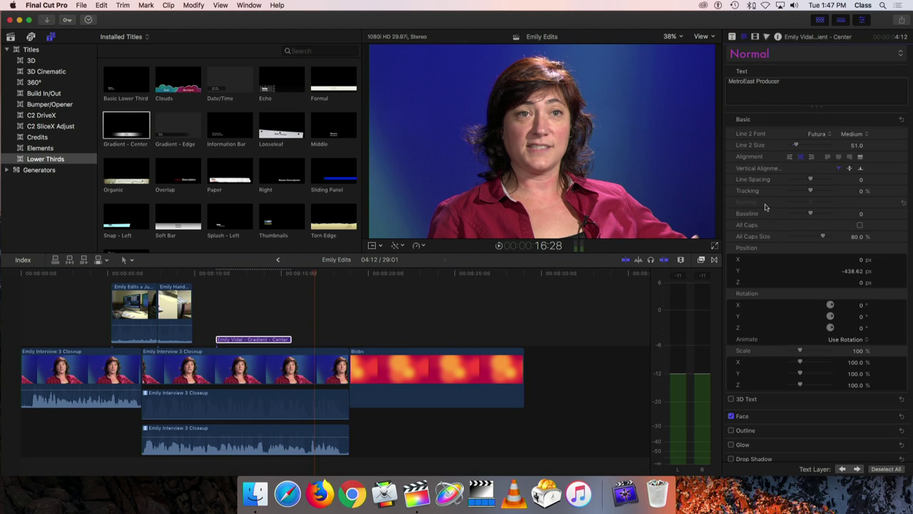
pyautogui.scroll(-1, 771, 378)
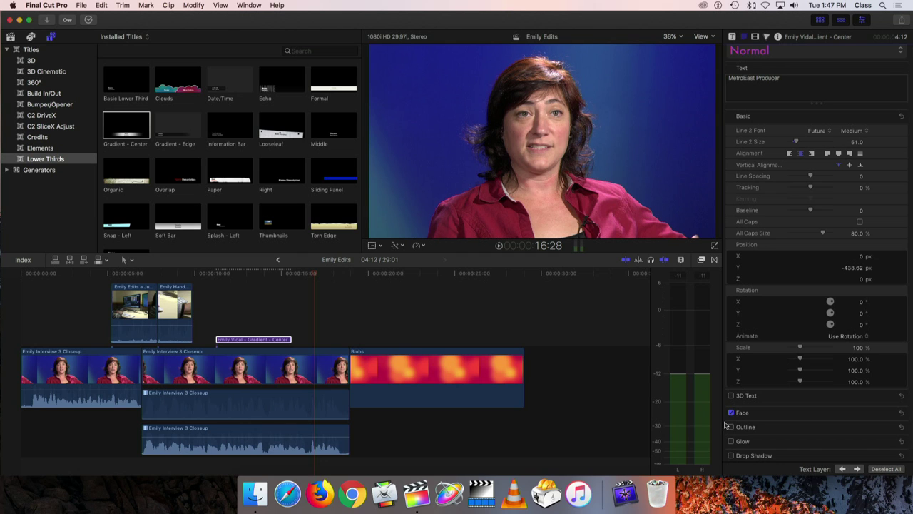
pyautogui.moveTo(400, 275); pyautogui.dragTo(432, 286)
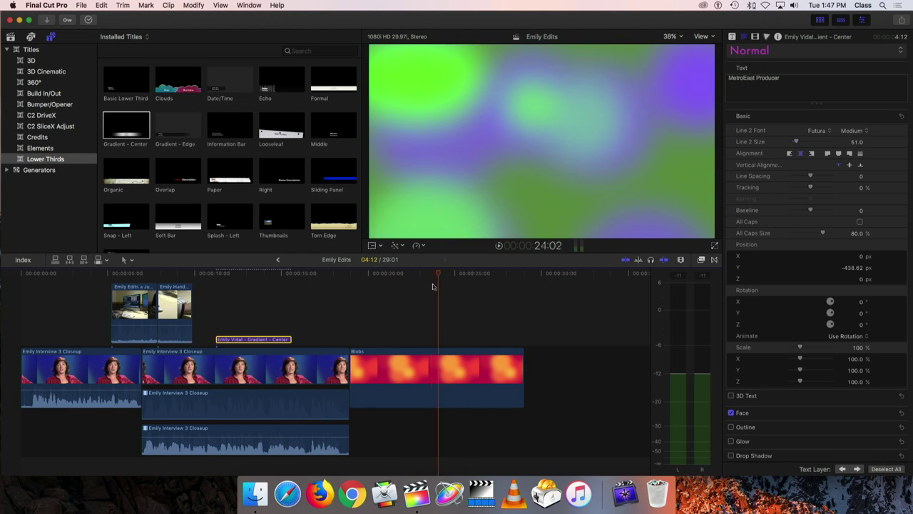
# - Move the Blobs clip to the storyline start, shorten its end, and rewind the playhead
pyautogui.click(452, 344)
pyautogui.click(452, 354)
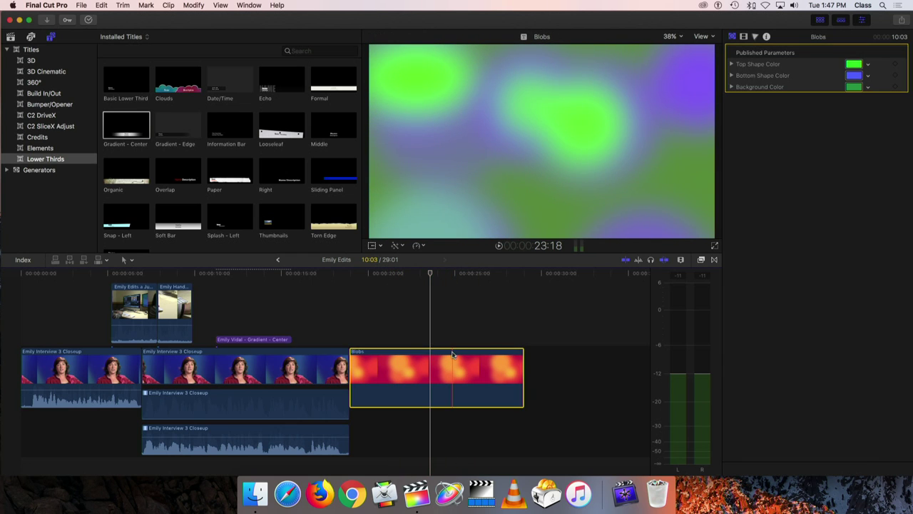
pyautogui.moveTo(453, 355); pyautogui.dragTo(14, 364)
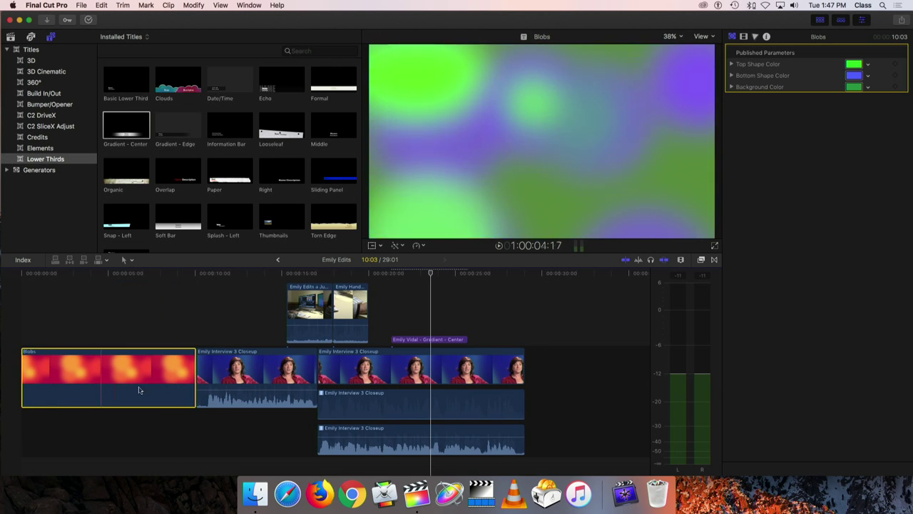
pyautogui.moveTo(189, 370); pyautogui.dragTo(111, 369)
pyautogui.moveTo(125, 274); pyautogui.dragTo(45, 277)
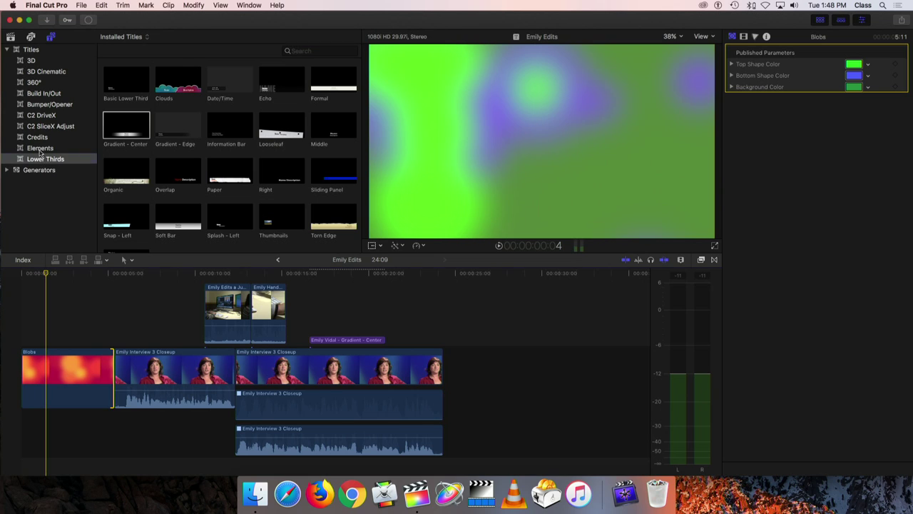
# - Show the Build In/Out titles and preview the Boogie Lights and Drifting thumbnails
pyautogui.click(39, 148)
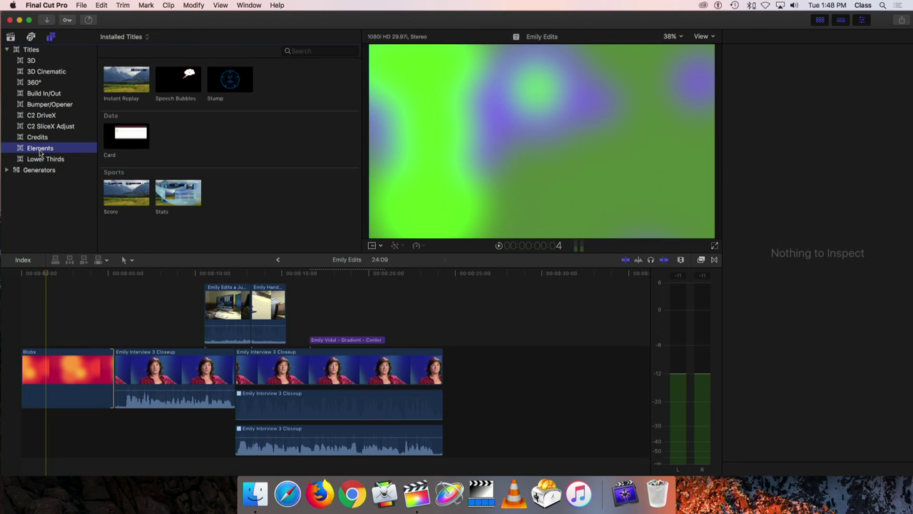
pyautogui.click(39, 93)
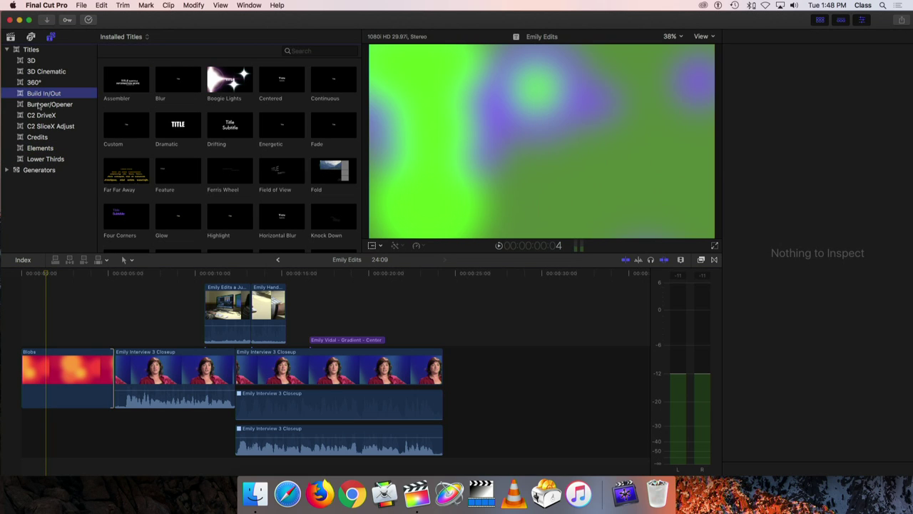
pyautogui.click(40, 104)
pyautogui.click(40, 95)
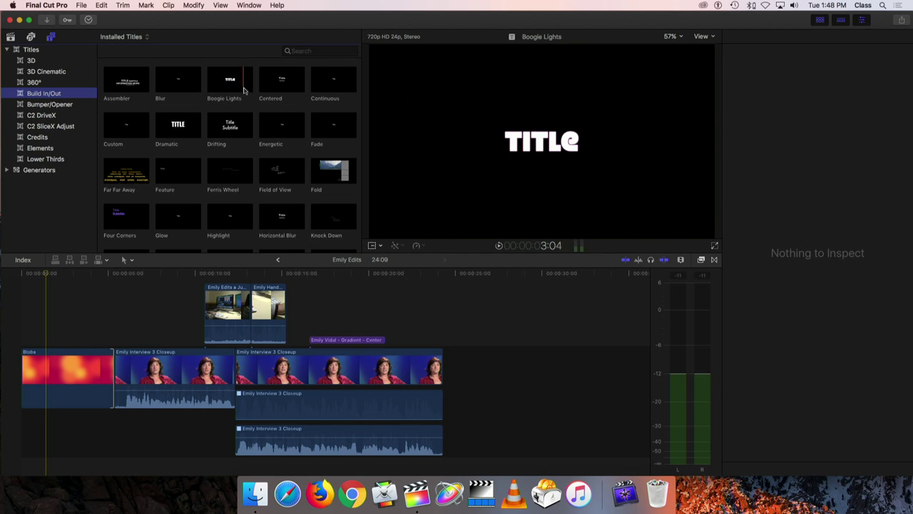
pyautogui.click(261, 90)
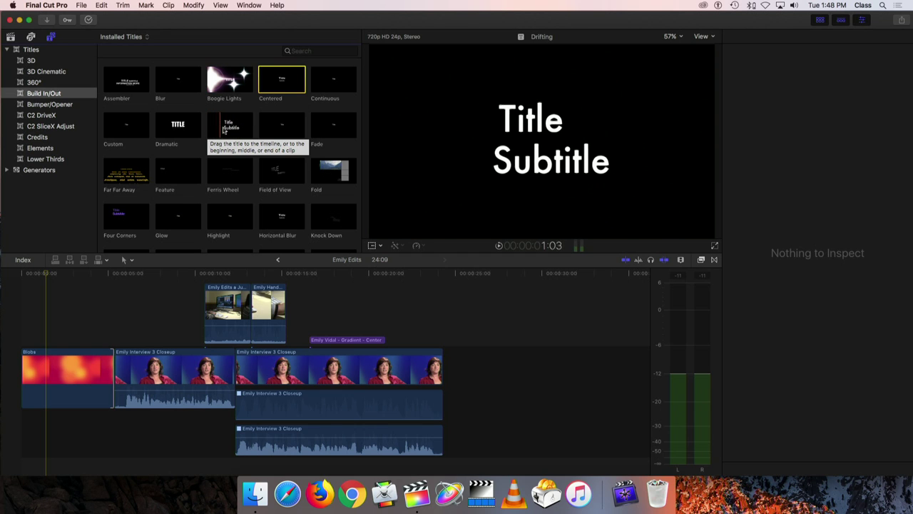
# - Drop the Drifting title above the Blobs clip at the start and rewind the playhead
pyautogui.moveTo(236, 130); pyautogui.dragTo(110, 340)
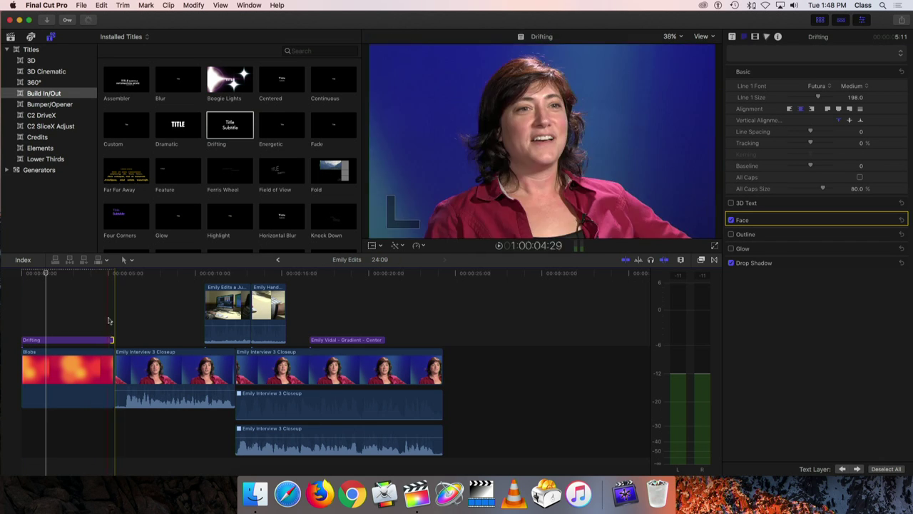
pyautogui.click(14, 286)
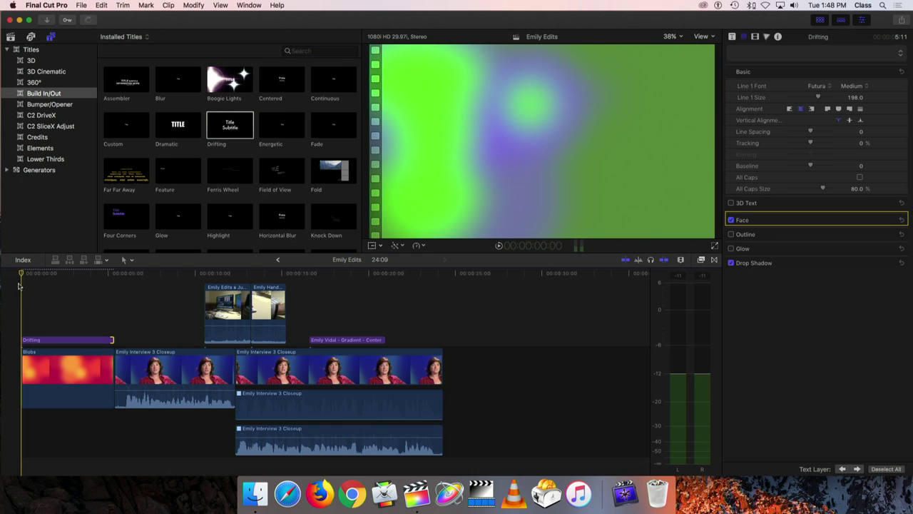
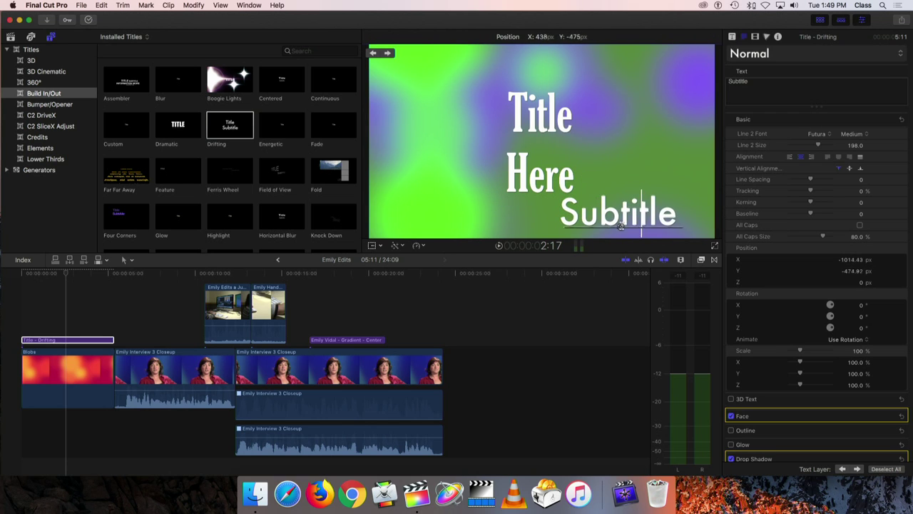
# - Select both Title Here lines and tighten their line spacing to -75.0
pyautogui.moveTo(540, 131)
pyautogui.mouseDown()
pyautogui.moveTo(522, 128)
pyautogui.moveTo(542, 121)
pyautogui.mouseUp()
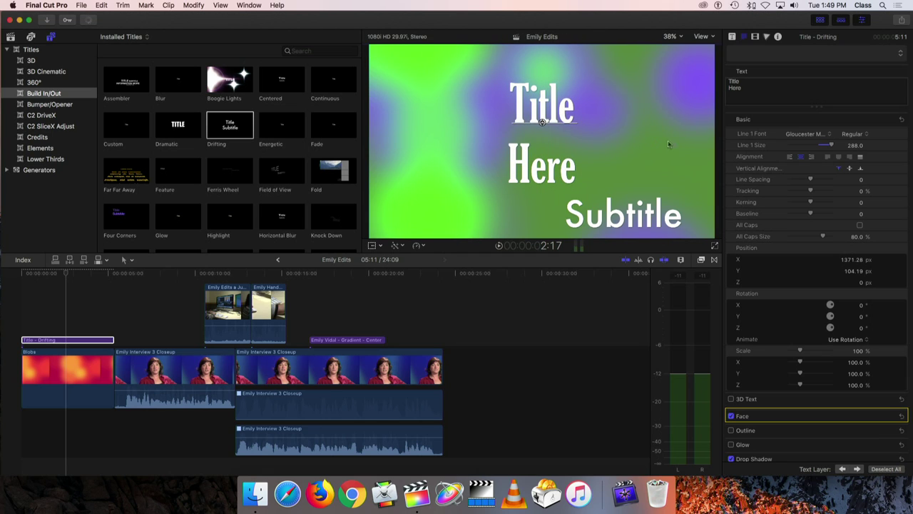
pyautogui.moveTo(811, 179); pyautogui.dragTo(806, 181)
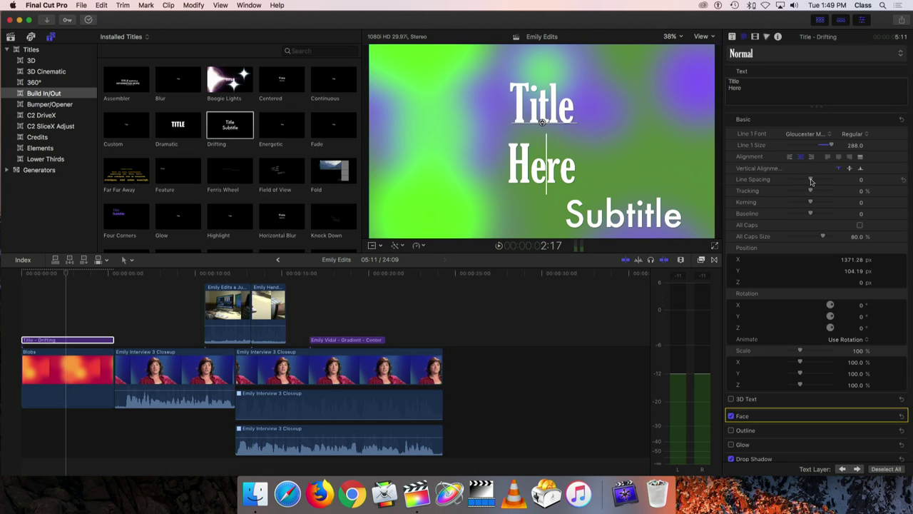
pyautogui.click(515, 107)
pyautogui.moveTo(515, 107); pyautogui.dragTo(615, 185)
pyautogui.moveTo(814, 180); pyautogui.dragTo(842, 185)
pyautogui.click(861, 181)
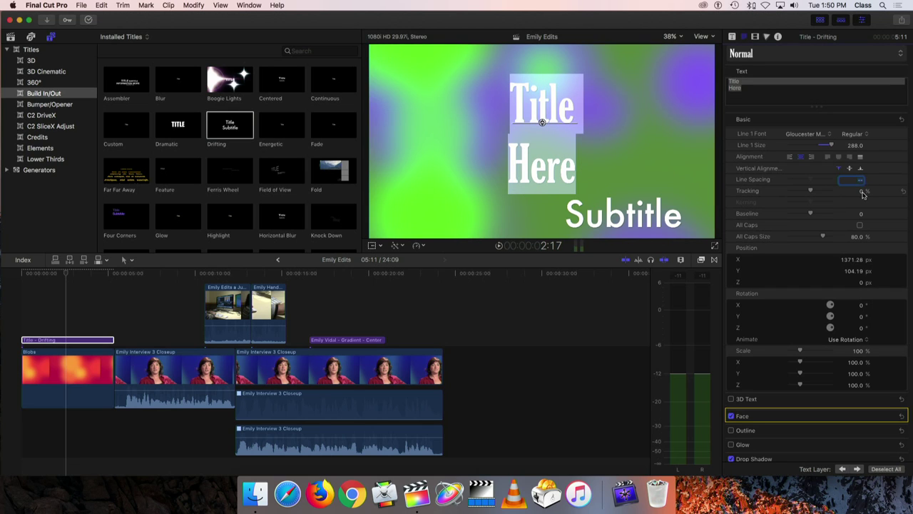
pyautogui.click(585, 166)
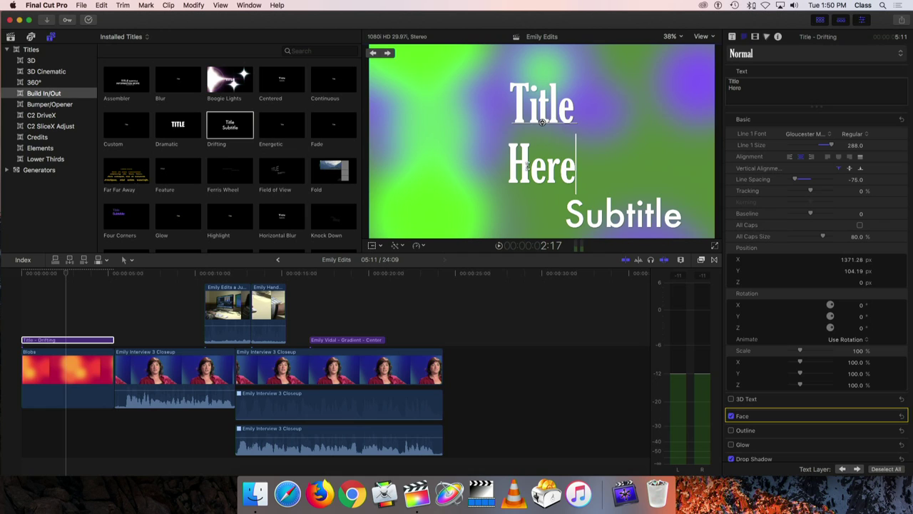
pyautogui.press('super+Left')
# - Ease the line spacing back slightly and raise the Title Here tracking to 7.35%
pyautogui.moveTo(795, 180)
pyautogui.mouseDown()
pyautogui.moveTo(813, 183)
pyautogui.moveTo(801, 186)
pyautogui.mouseUp()
pyautogui.moveTo(509, 107); pyautogui.dragTo(596, 152)
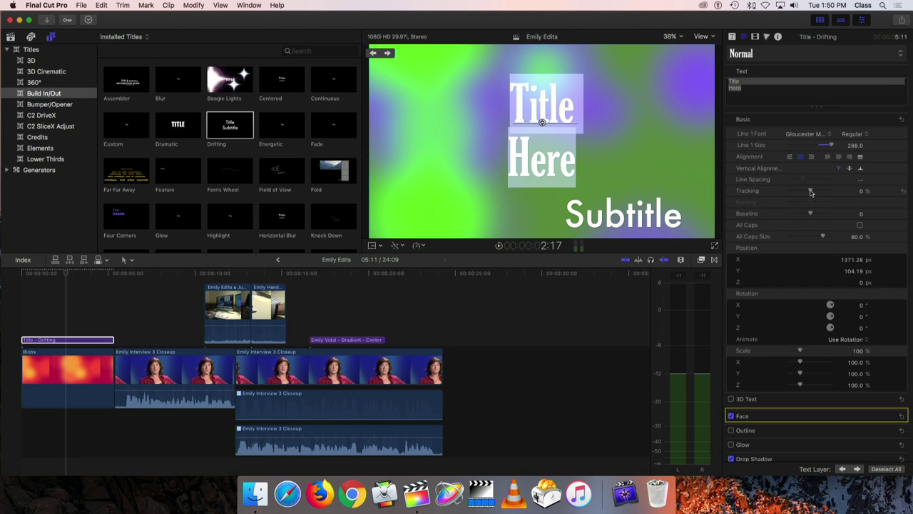
pyautogui.moveTo(811, 192)
pyautogui.mouseDown()
pyautogui.moveTo(820, 193)
pyautogui.moveTo(812, 193)
pyautogui.mouseUp()
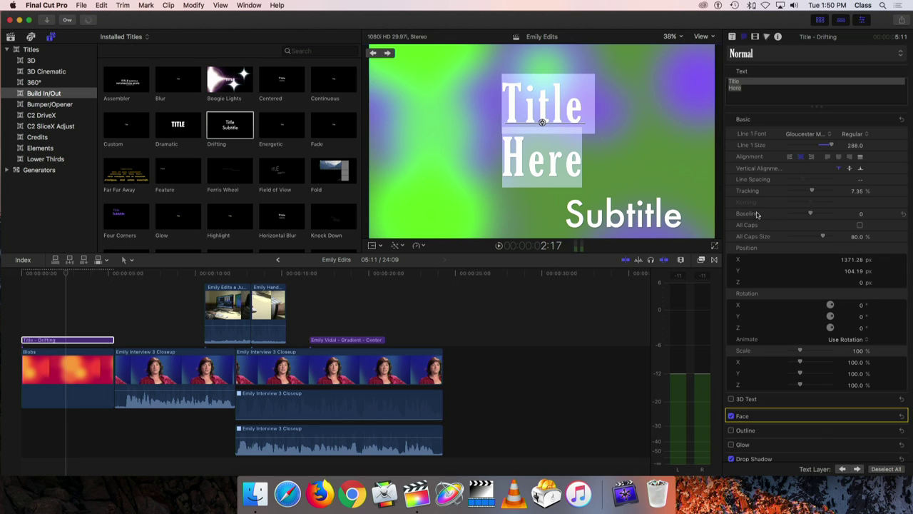
pyautogui.scroll(-1, 770, 232)
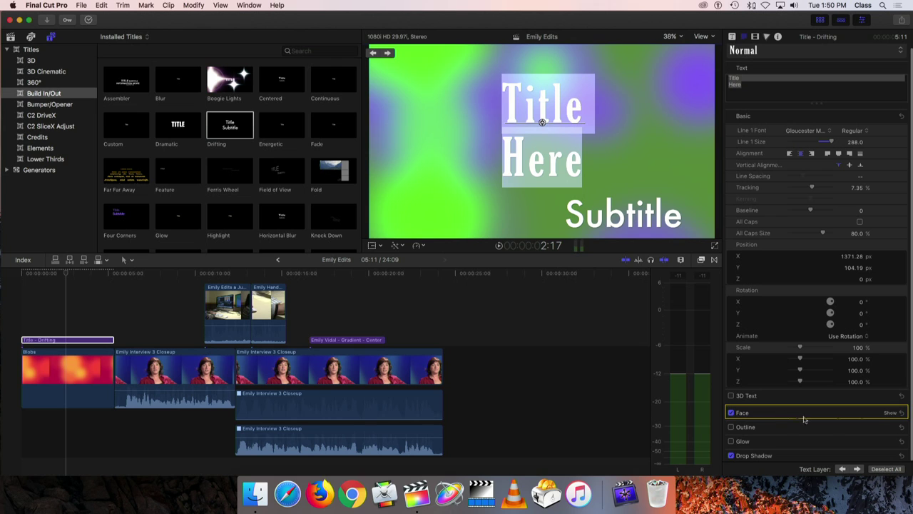
# - Reveal the Face fill settings and try a blue colour for the title text
pyautogui.click(888, 414)
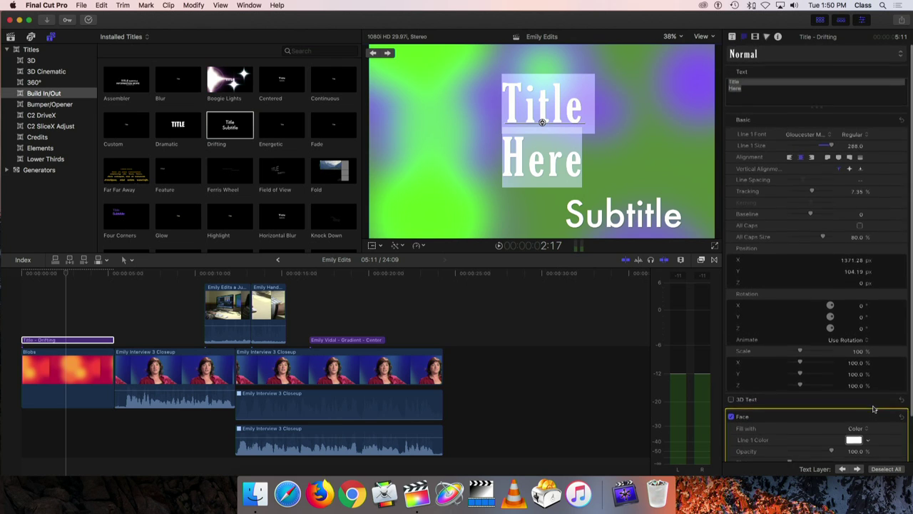
pyautogui.scroll(-1, 874, 408)
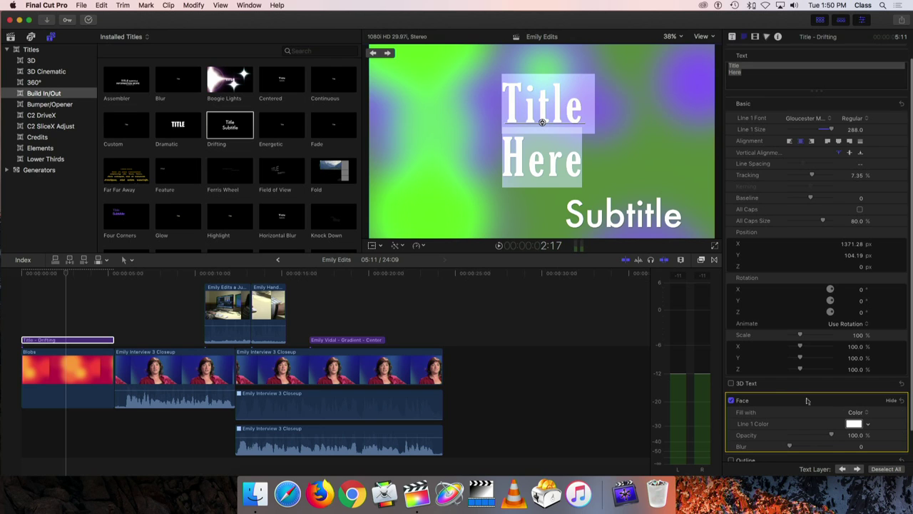
pyautogui.click(854, 423)
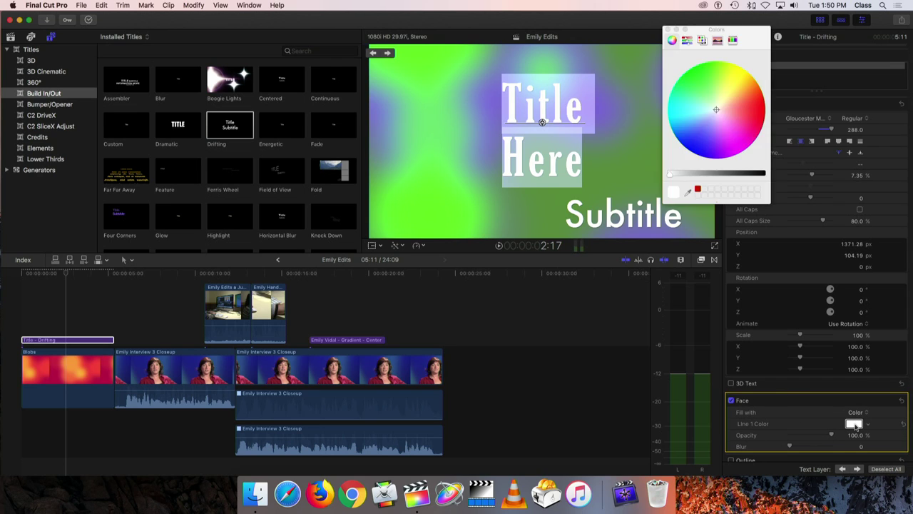
pyautogui.moveTo(715, 110); pyautogui.dragTo(696, 144)
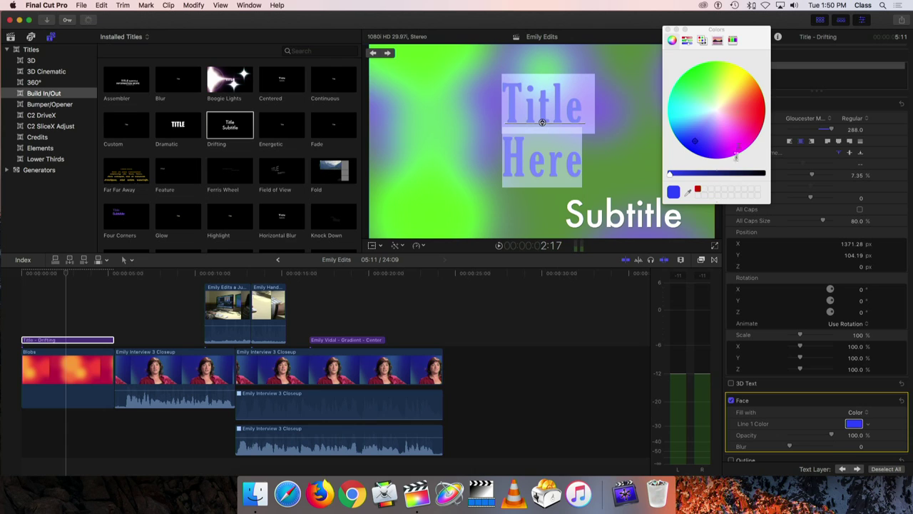
# - Switch the face Fill with to Gradient and expand the gradient editor
pyautogui.click(863, 412)
pyautogui.click(868, 421)
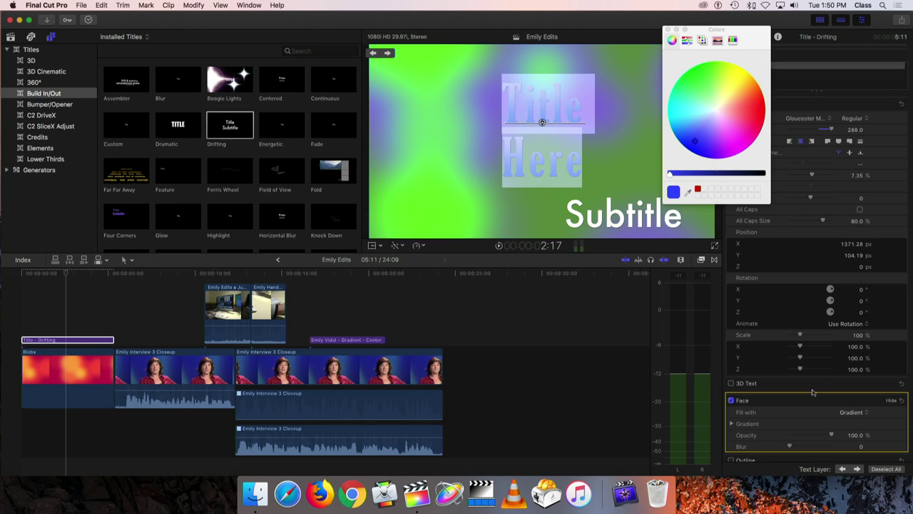
pyautogui.scroll(1, 834, 425)
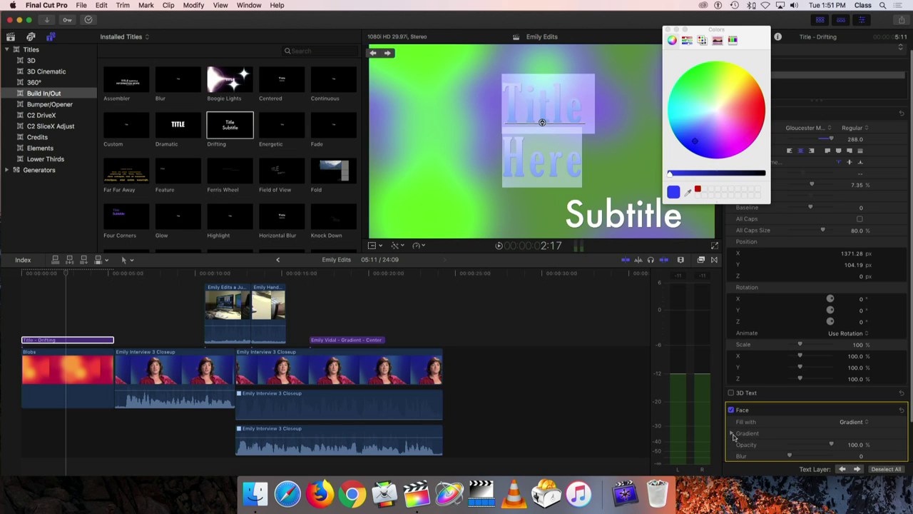
pyautogui.click(733, 435)
pyautogui.scroll(-4, 756, 439)
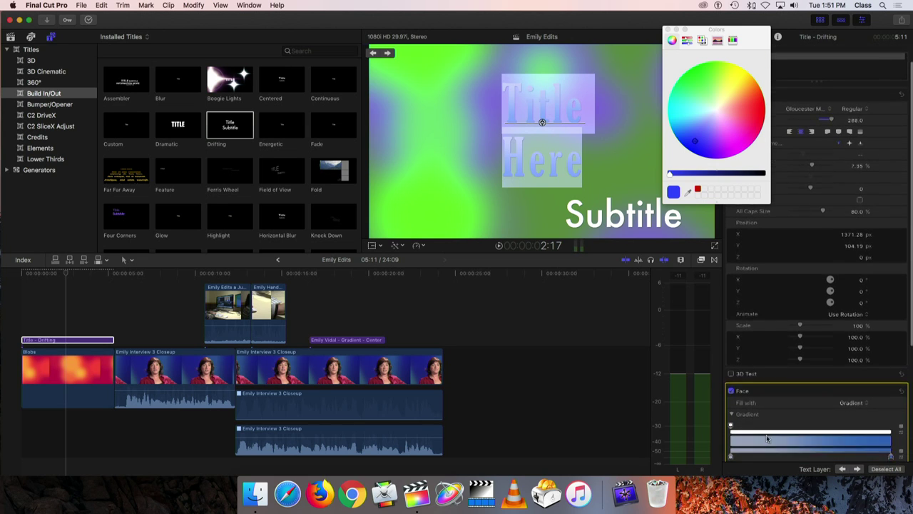
pyautogui.scroll(-1, 769, 442)
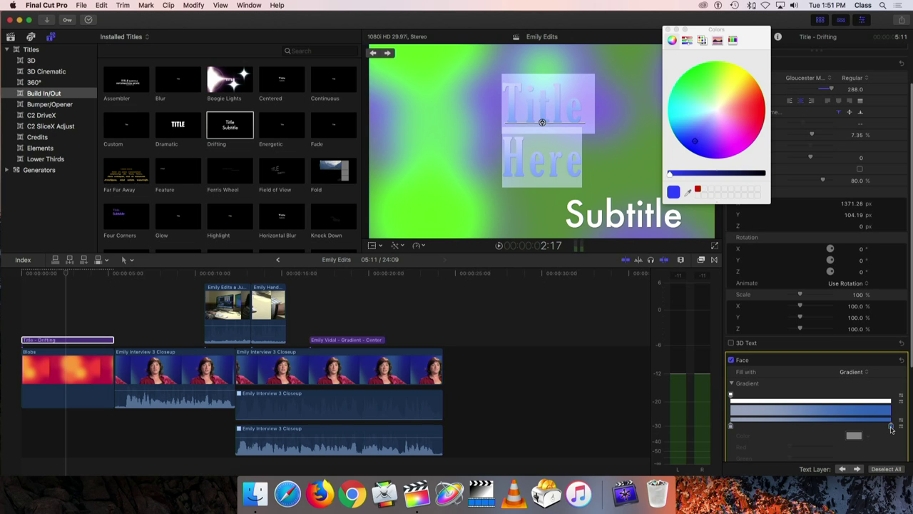
pyautogui.moveTo(892, 428)
pyautogui.mouseDown()
pyautogui.moveTo(857, 430)
pyautogui.moveTo(892, 428)
pyautogui.mouseUp()
pyautogui.scroll(-4, 796, 433)
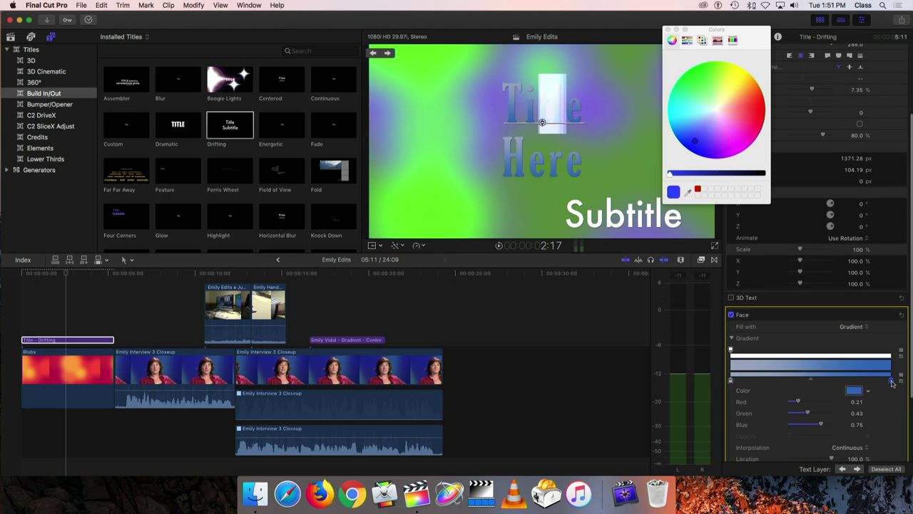
# - Make the left gradient stop gold
pyautogui.click(731, 382)
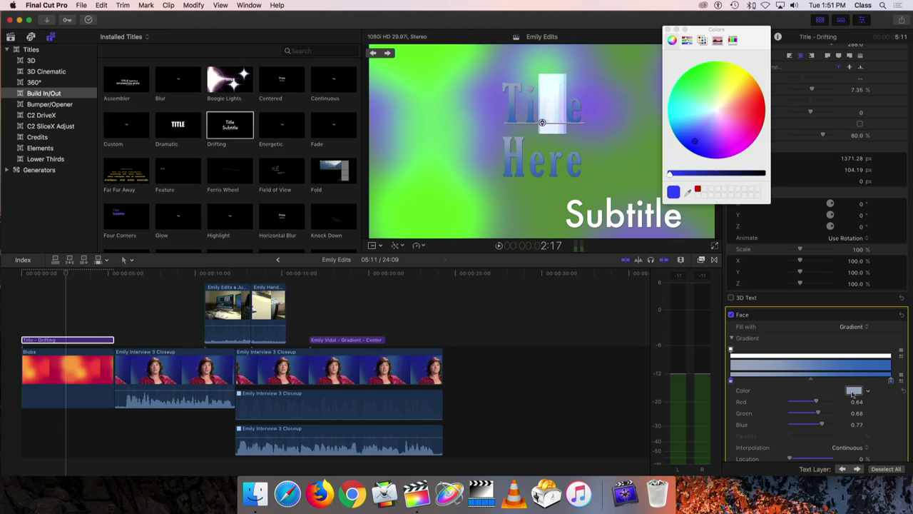
pyautogui.click(855, 392)
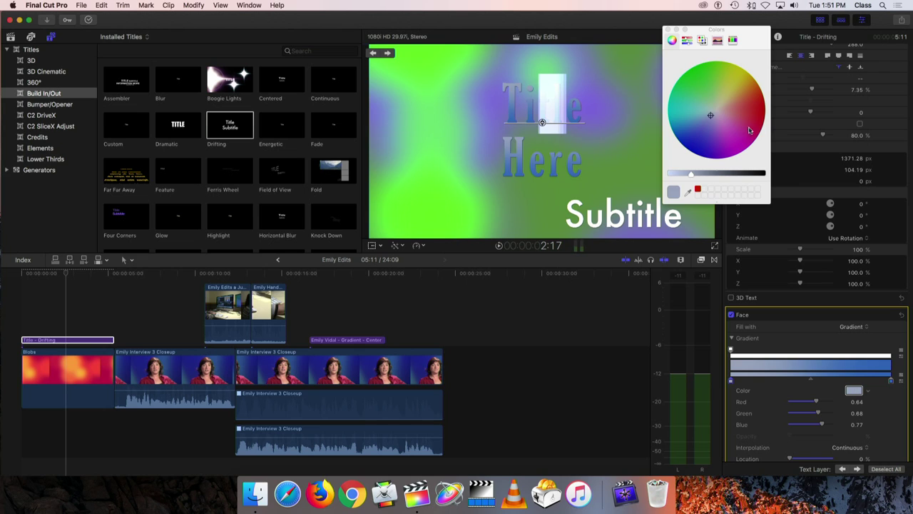
pyautogui.moveTo(714, 114); pyautogui.dragTo(732, 90)
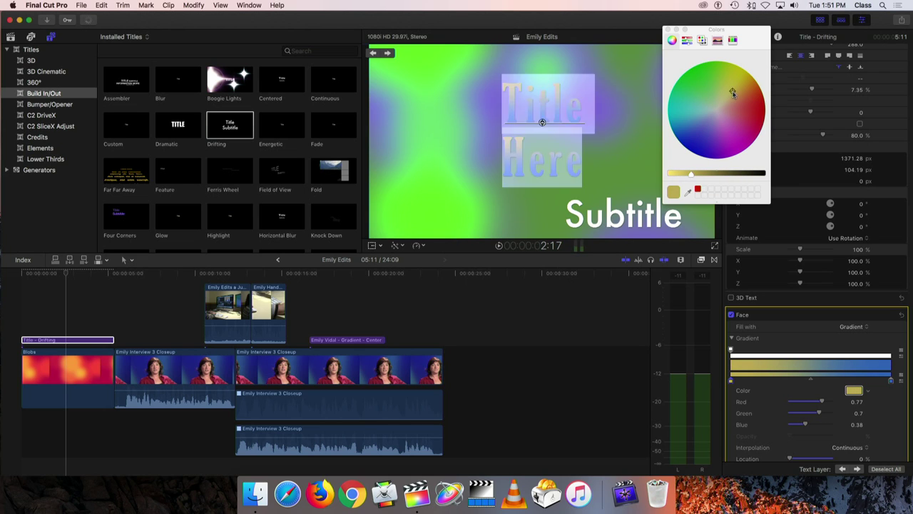
pyautogui.scroll(1, 735, 390)
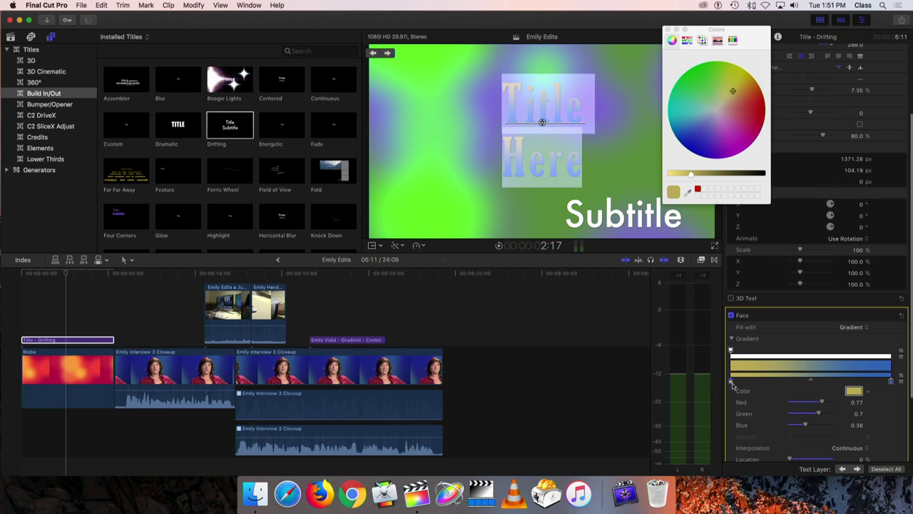
# - Make the right gradient stop red and finish editing the title text
pyautogui.click(891, 383)
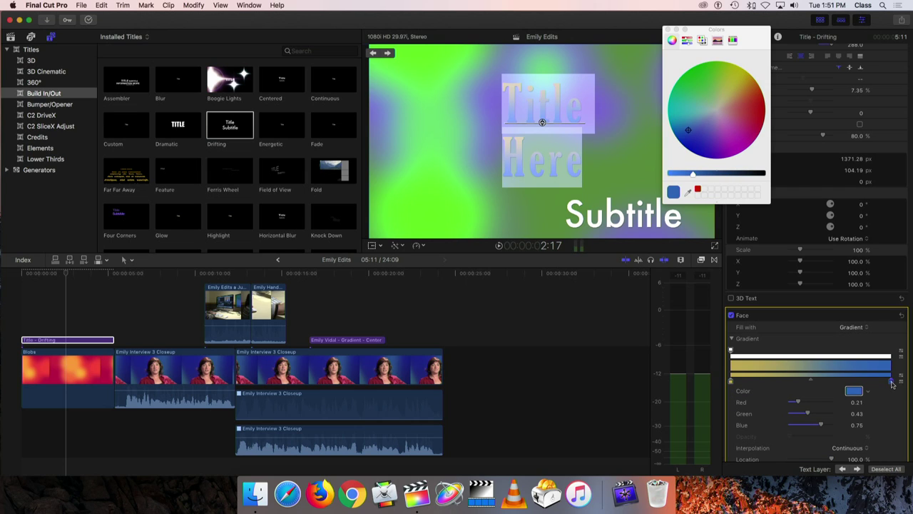
pyautogui.click(854, 393)
pyautogui.moveTo(717, 119); pyautogui.dragTo(761, 112)
pyautogui.click(667, 29)
pyautogui.click(852, 392)
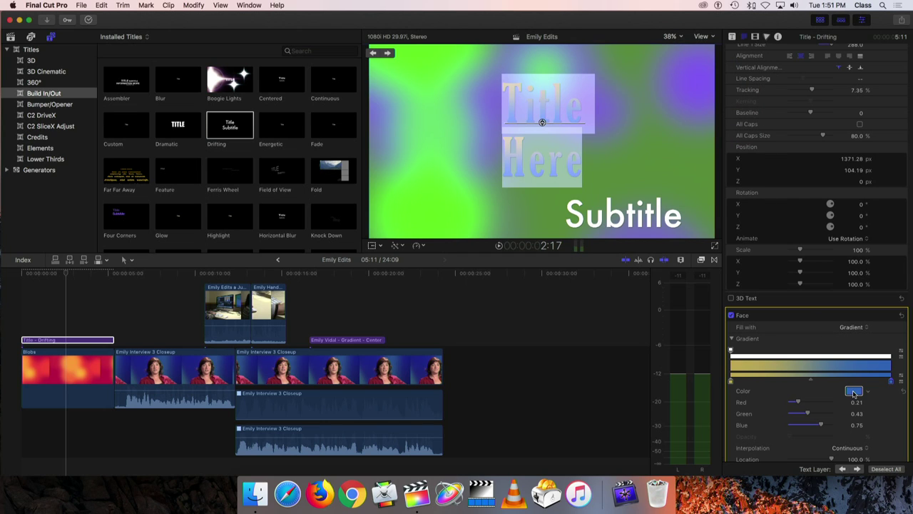
pyautogui.moveTo(747, 110); pyautogui.dragTo(762, 110)
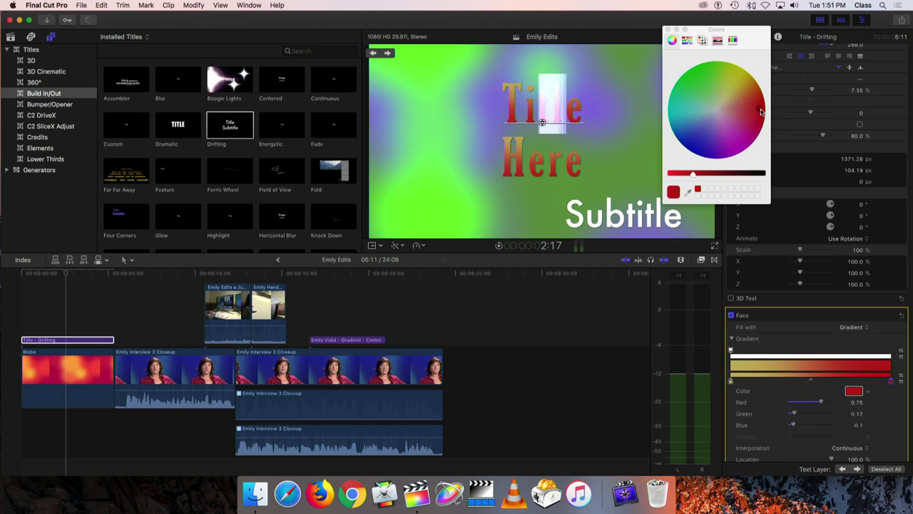
pyautogui.click(668, 30)
pyautogui.click(587, 166)
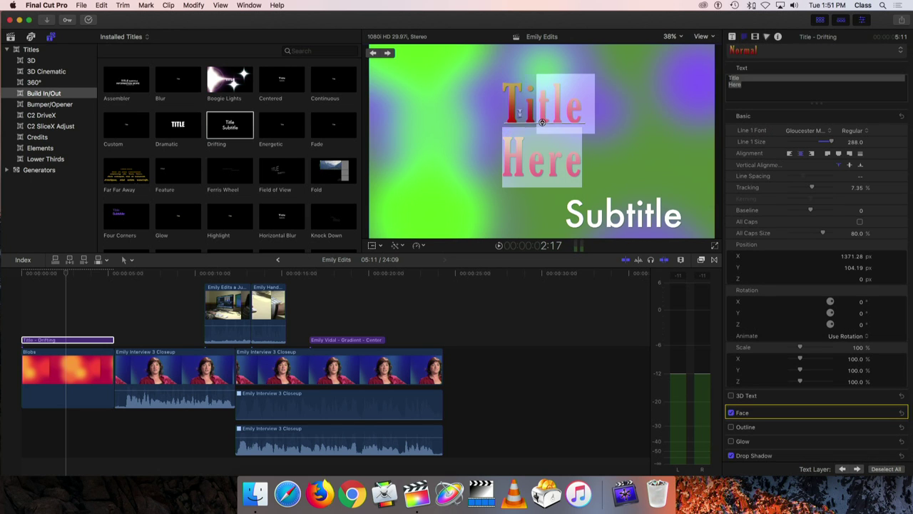
pyautogui.doubleClick(586, 166)
pyautogui.click(580, 162)
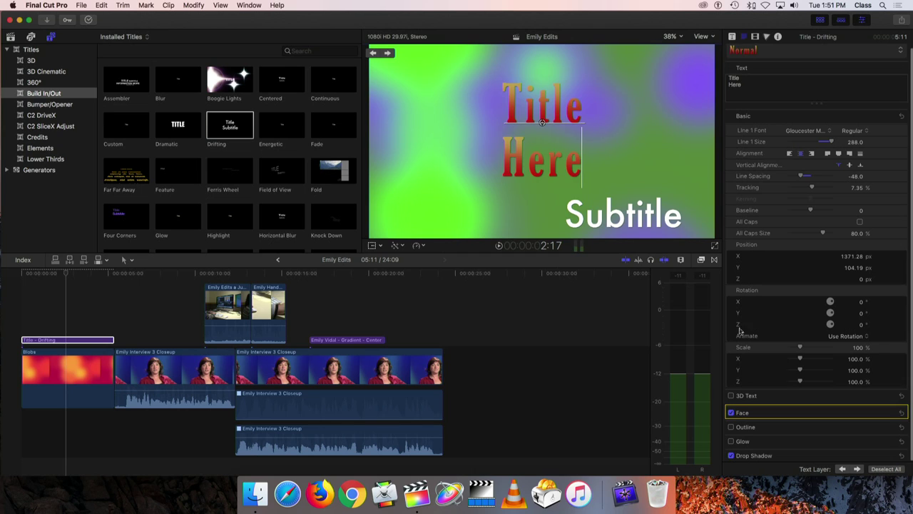
# - Open the Drop Shadow settings, keeping its fill set to Color
pyautogui.click(890, 413)
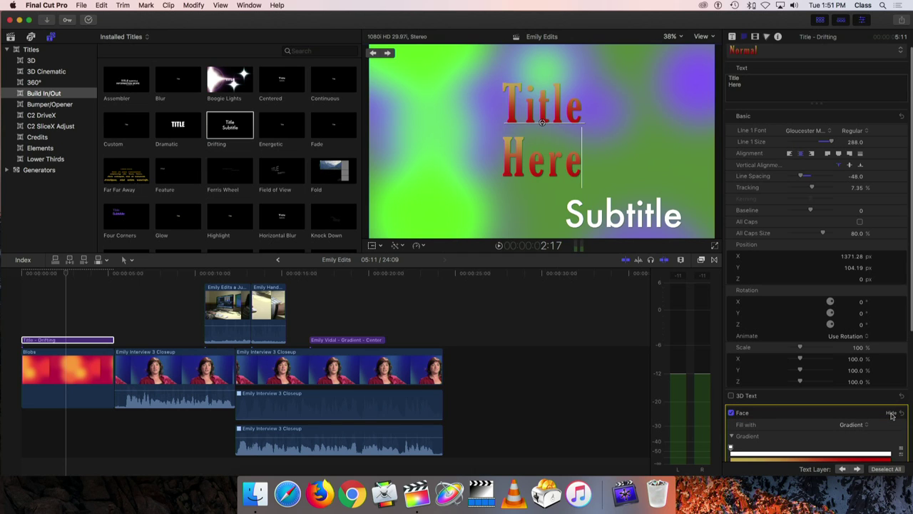
pyautogui.click(890, 413)
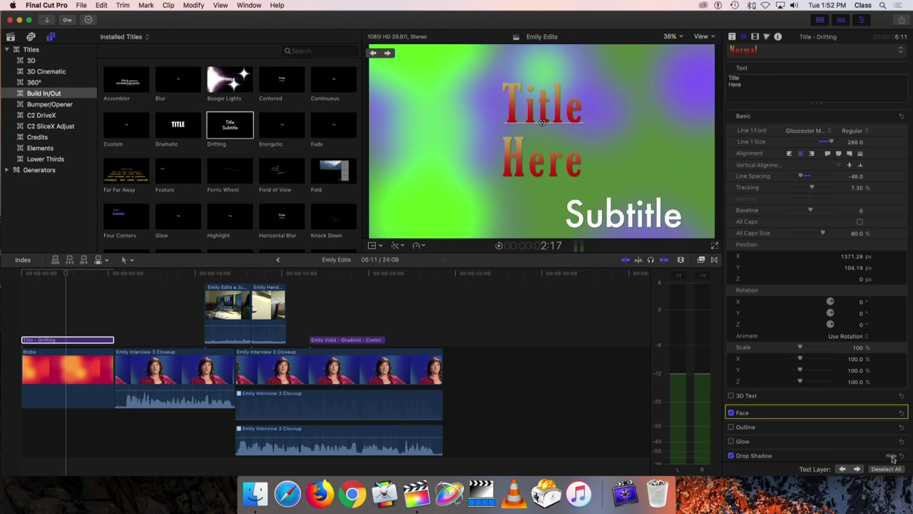
pyautogui.click(892, 459)
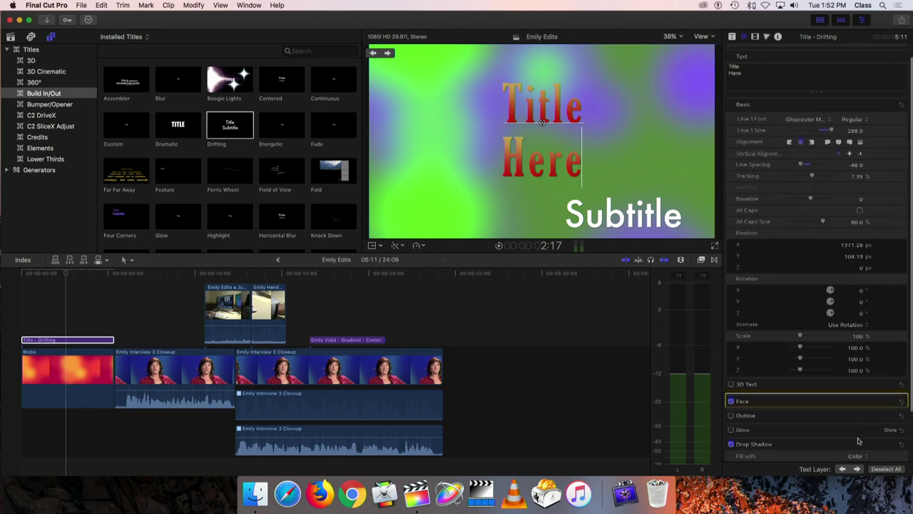
pyautogui.scroll(-3, 858, 445)
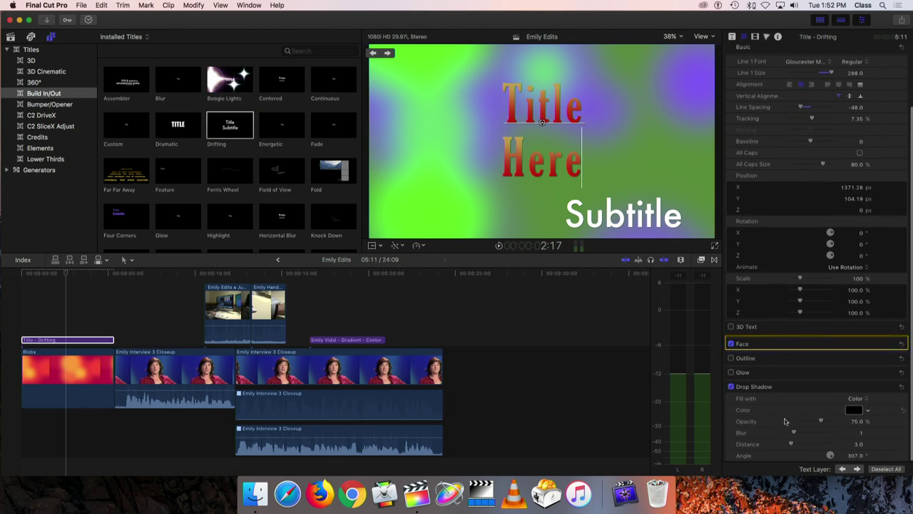
pyautogui.click(859, 400)
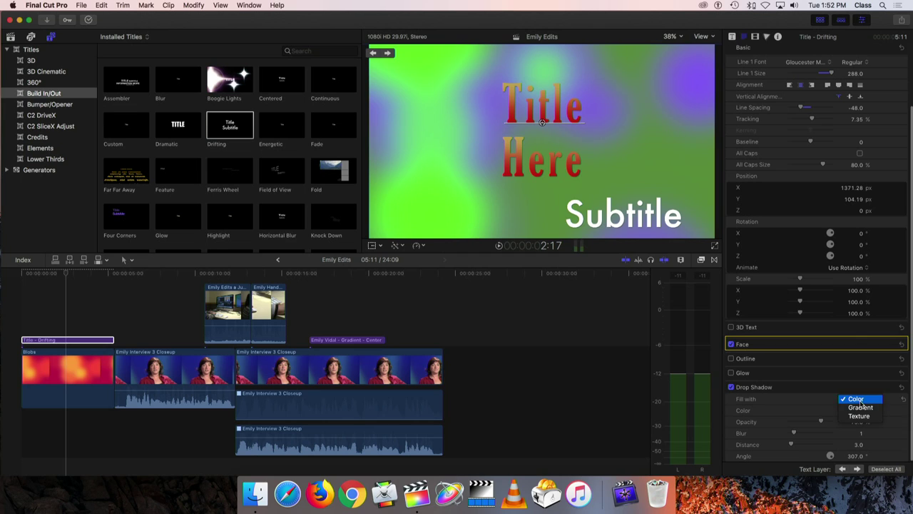
pyautogui.click(857, 398)
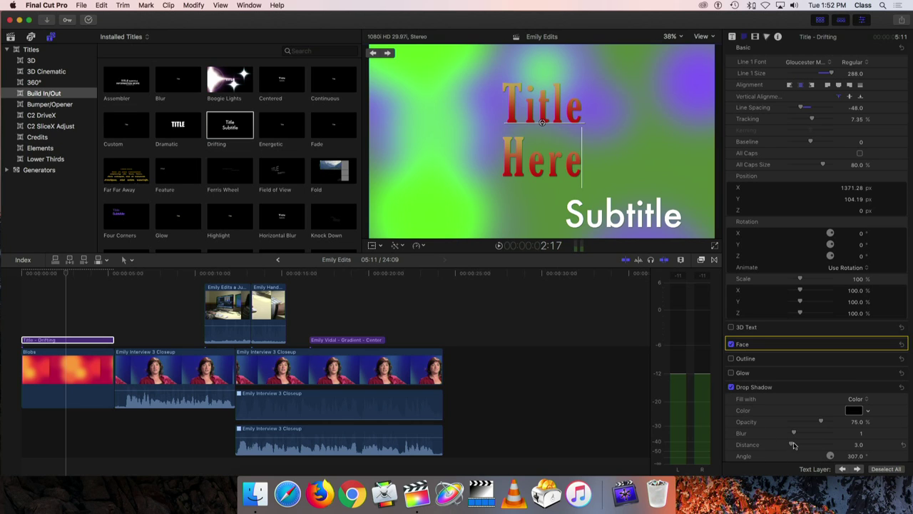
# - Raise shadow distance to 32, adjust its angle, blur it to 6.27, and enable Outline
pyautogui.moveTo(792, 446)
pyautogui.mouseDown()
pyautogui.moveTo(819, 445)
pyautogui.moveTo(806, 445)
pyautogui.mouseUp()
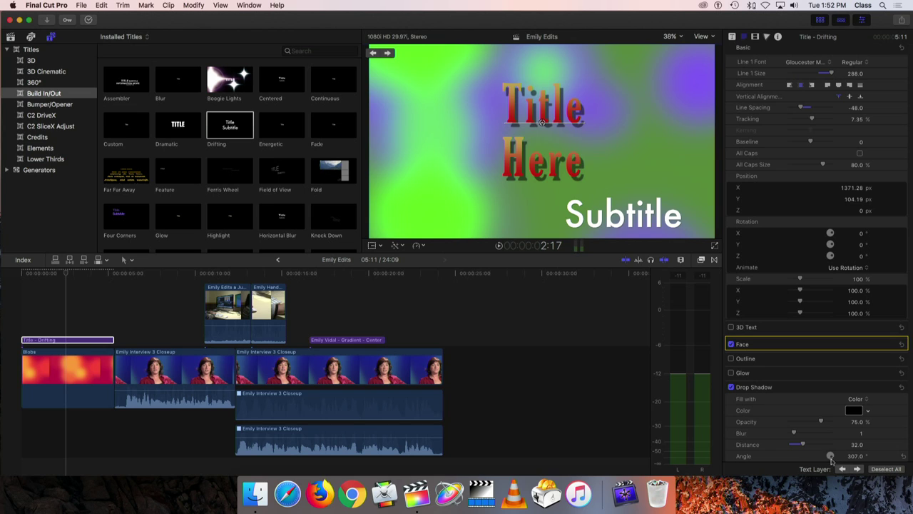
pyautogui.moveTo(832, 458); pyautogui.dragTo(830, 461)
pyautogui.moveTo(795, 434); pyautogui.dragTo(818, 436)
pyautogui.click(731, 359)
# - Change the outline colour to black and set its width to 7.0
pyautogui.click(891, 359)
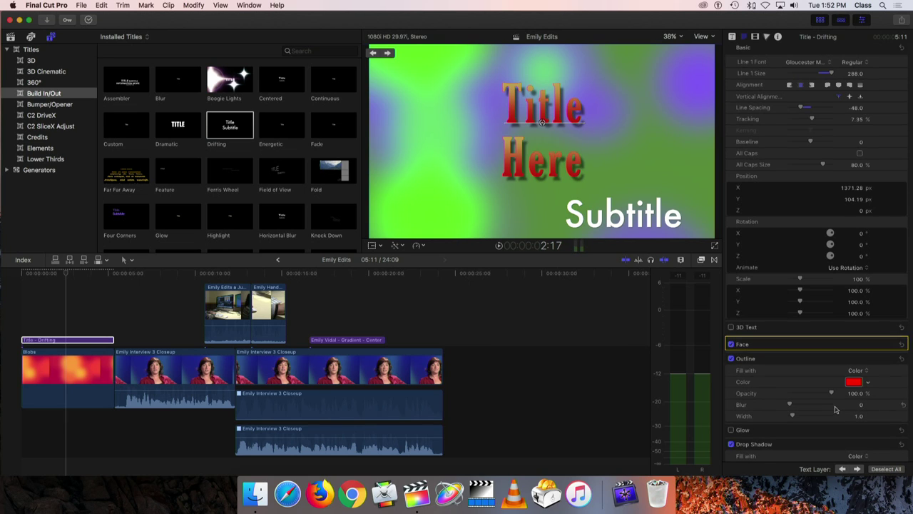
pyautogui.click(858, 383)
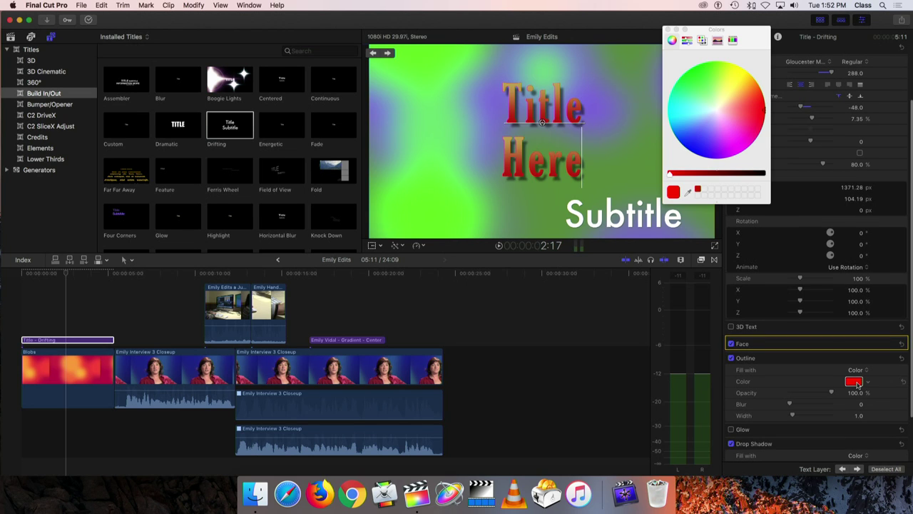
pyautogui.moveTo(672, 174); pyautogui.dragTo(762, 175)
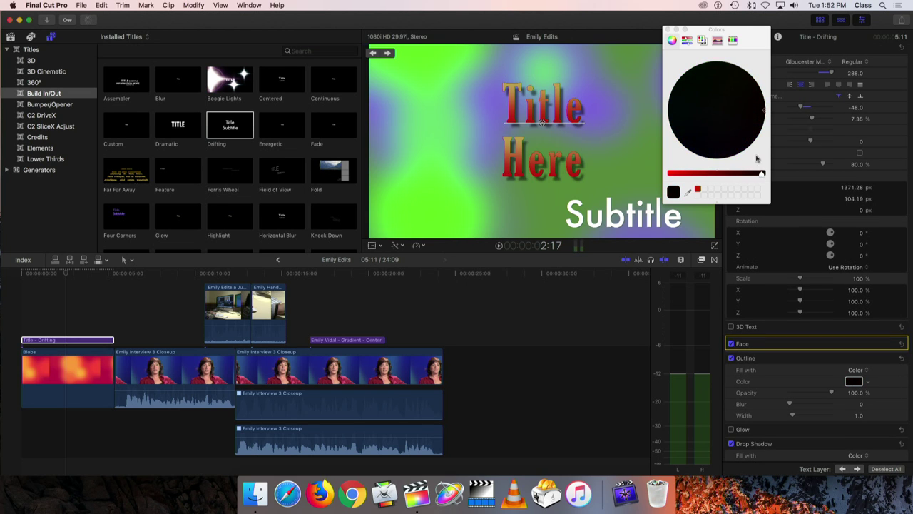
pyautogui.click(668, 30)
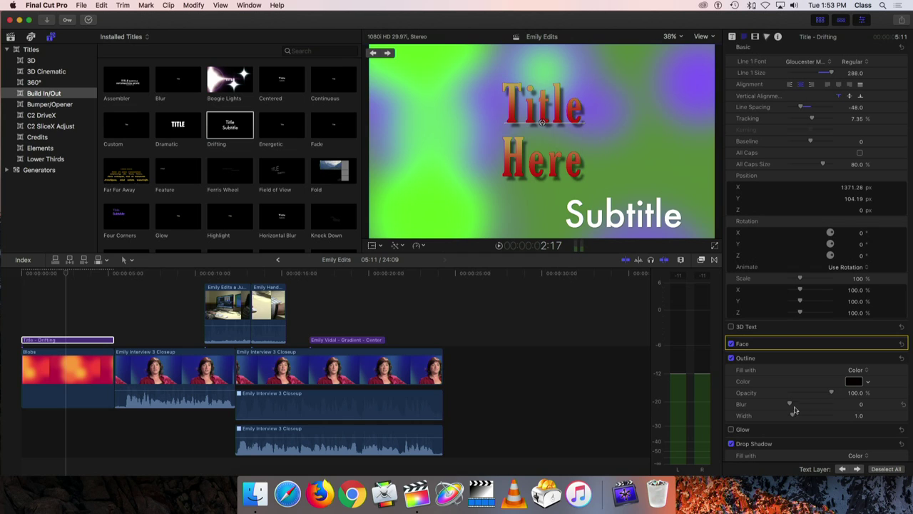
pyautogui.moveTo(799, 417); pyautogui.dragTo(780, 408)
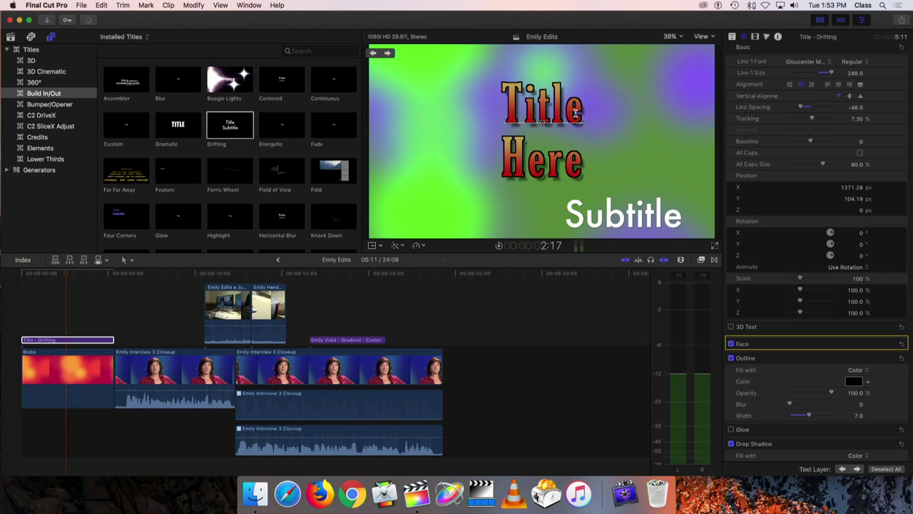
# - Compare the title with Outline and Drop Shadow on and off, leaving both unchecked
pyautogui.click(731, 358)
pyautogui.click(732, 358)
pyautogui.click(731, 359)
pyautogui.click(732, 359)
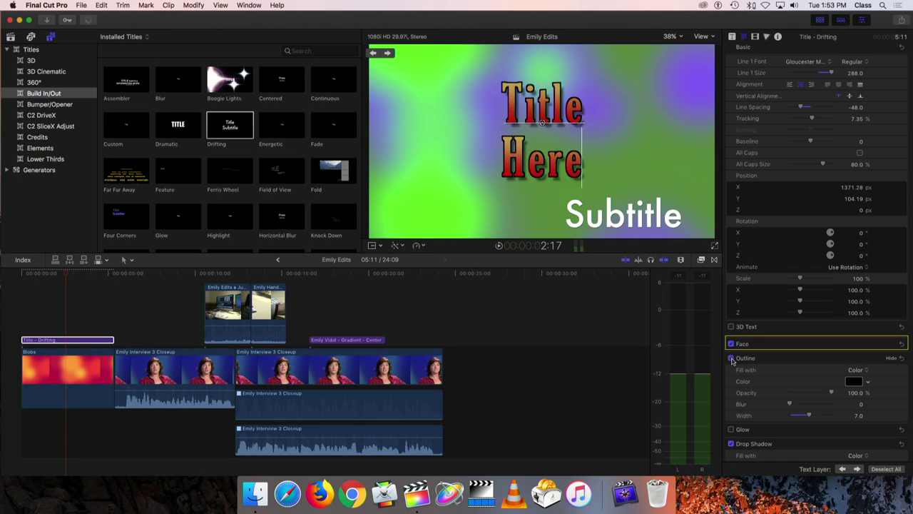
pyautogui.click(731, 444)
pyautogui.click(731, 444)
pyautogui.click(737, 360)
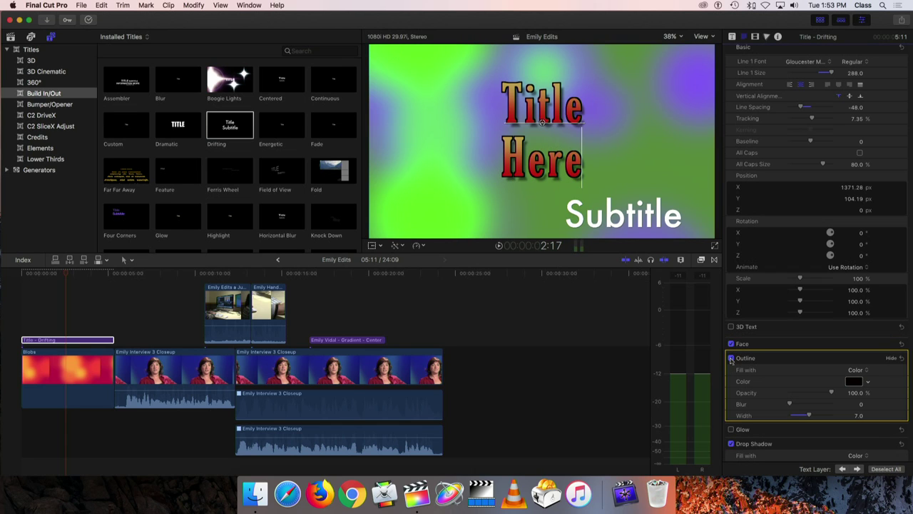
pyautogui.click(731, 358)
pyautogui.click(731, 444)
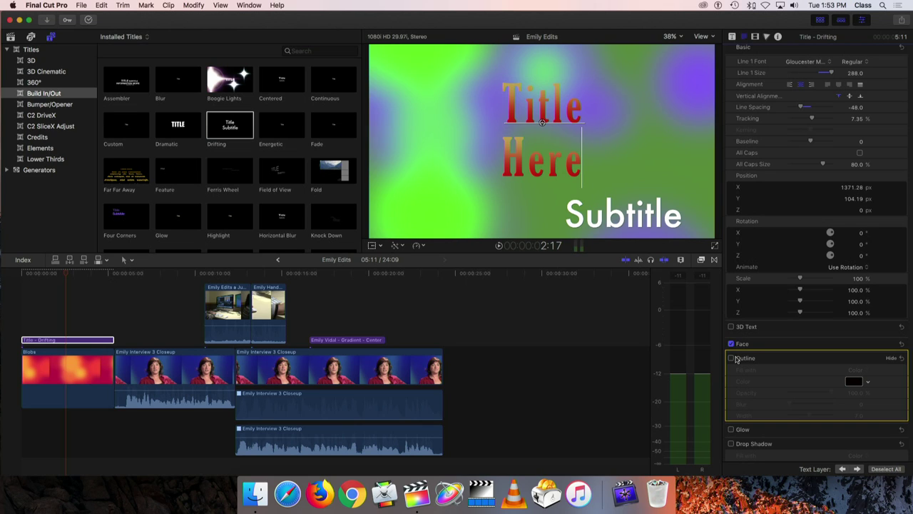
pyautogui.click(731, 359)
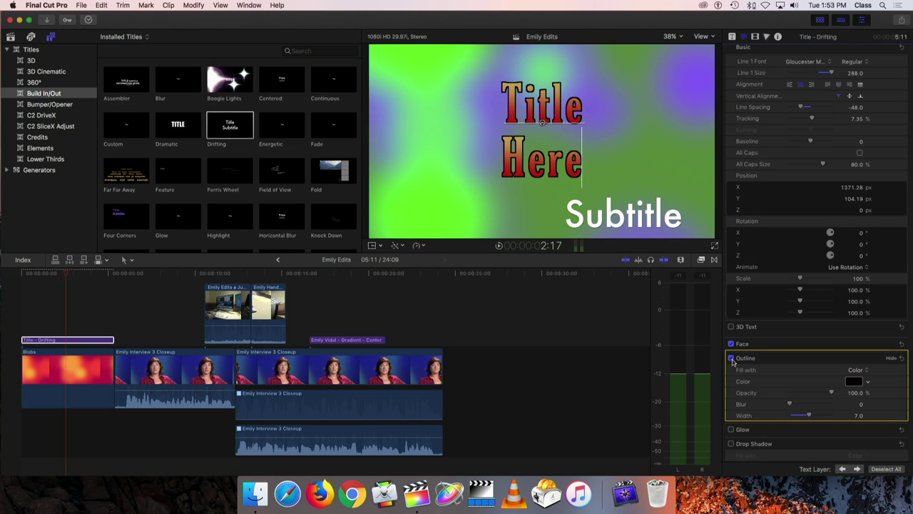
pyautogui.click(731, 444)
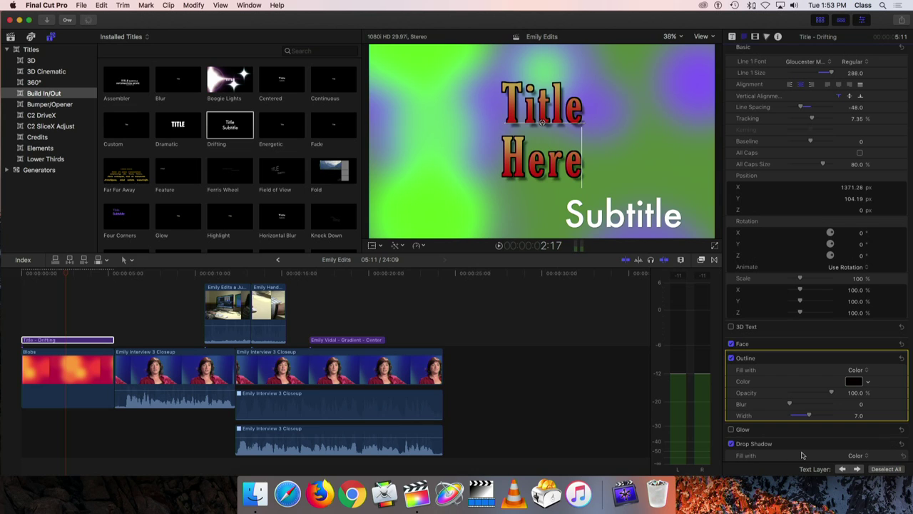
pyautogui.click(732, 444)
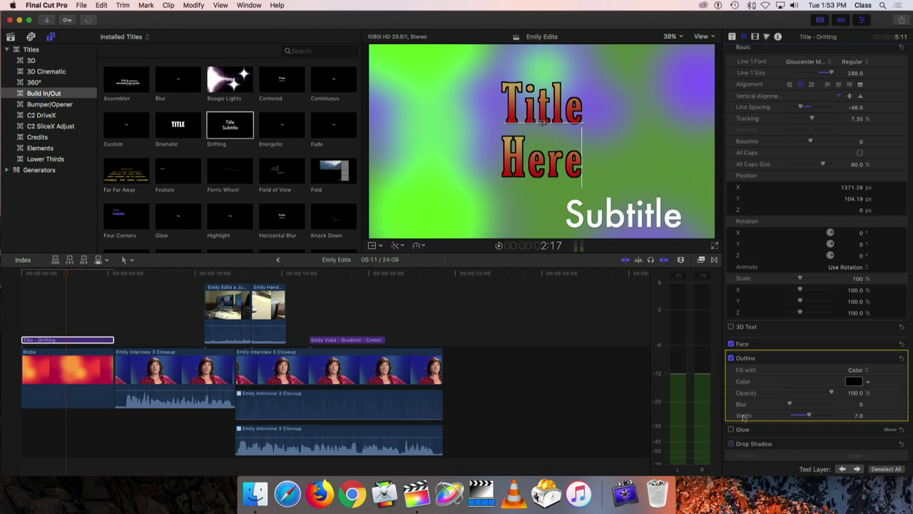
pyautogui.click(731, 359)
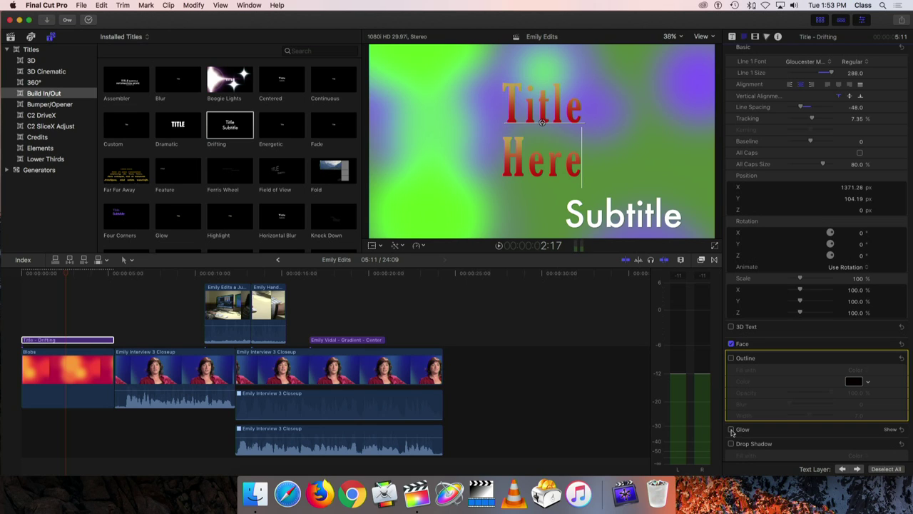
# - Widen the yellow glow radius to 37 and re-enable the title's drop shadow
pyautogui.click(890, 429)
pyautogui.scroll(-3, 855, 393)
pyautogui.moveTo(789, 416)
pyautogui.mouseDown()
pyautogui.moveTo(836, 416)
pyautogui.moveTo(799, 404)
pyautogui.moveTo(826, 415)
pyautogui.moveTo(806, 415)
pyautogui.mouseUp()
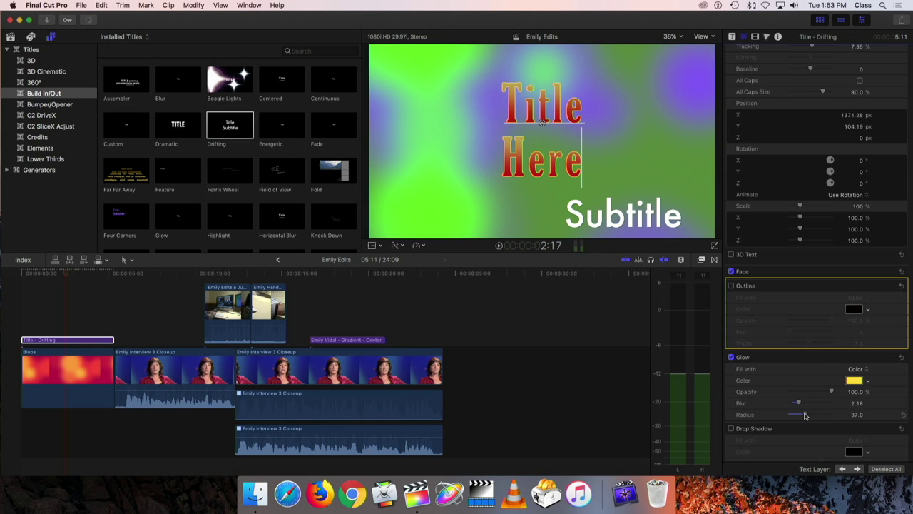
pyautogui.click(731, 428)
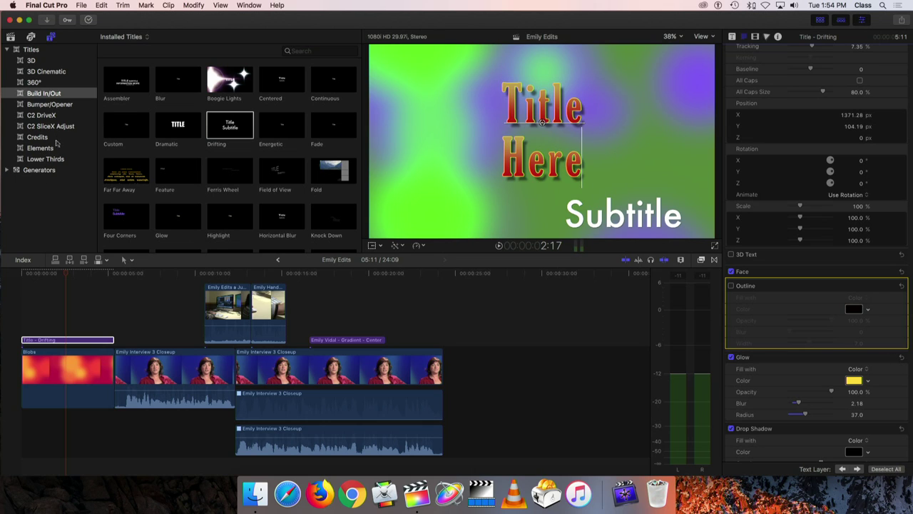
pyautogui.click(21, 148)
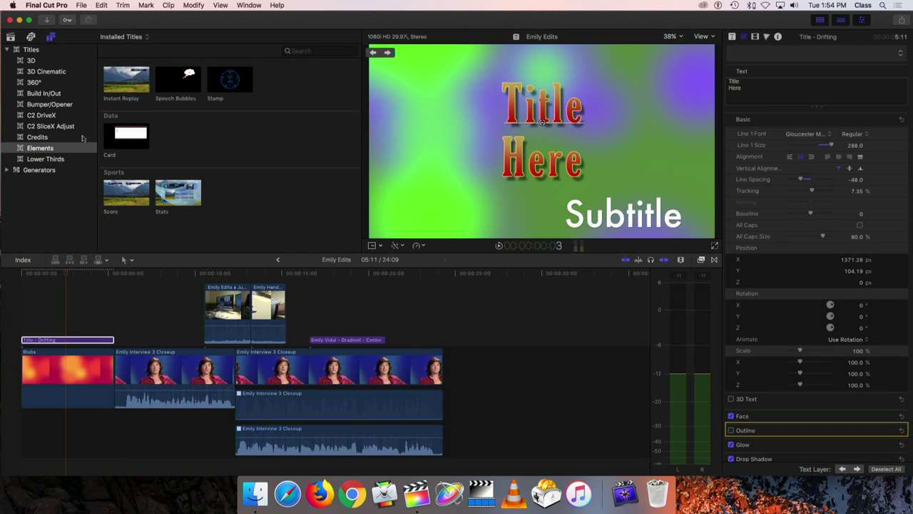
# - Open the 3D Cinematic titles and preview the Graphical title
pyautogui.click(45, 72)
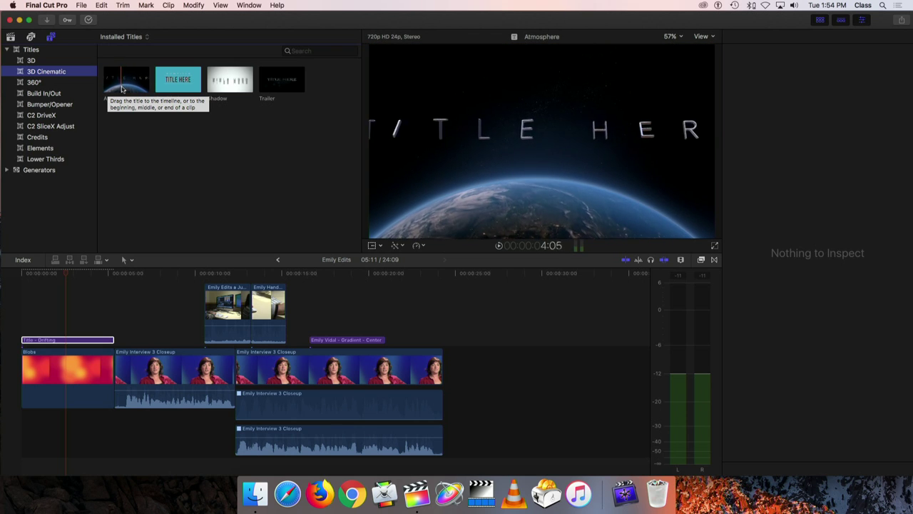
pyautogui.click(166, 84)
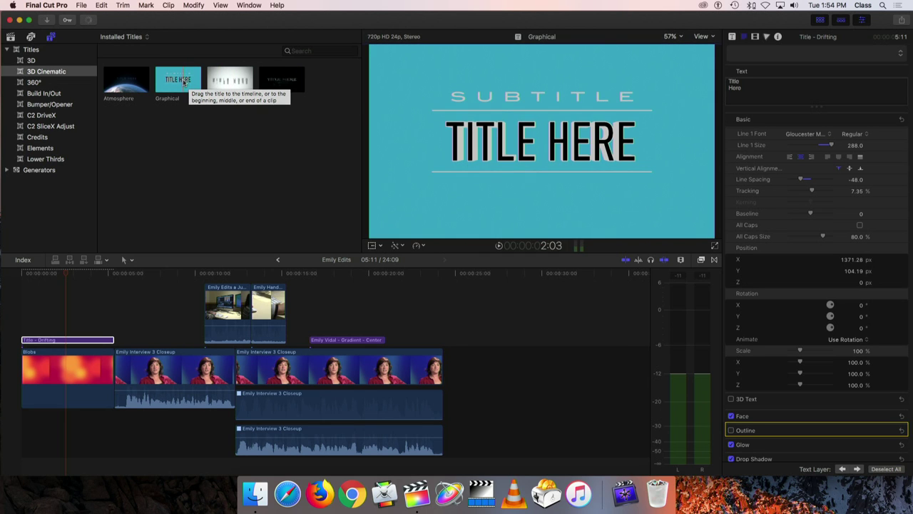
# - Replace the old title and Blobs clips with the Graphical title at the timeline start
pyautogui.moveTo(47, 317); pyautogui.dragTo(81, 412)
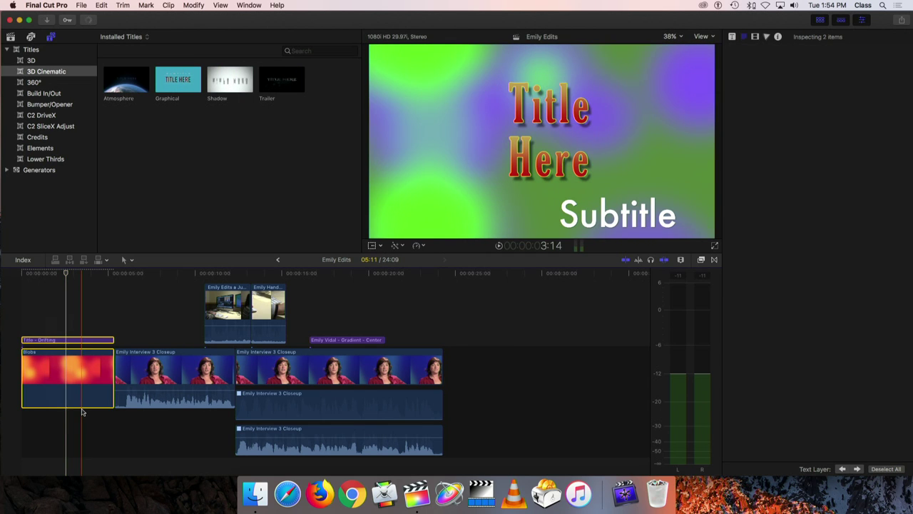
pyautogui.press('Delete')
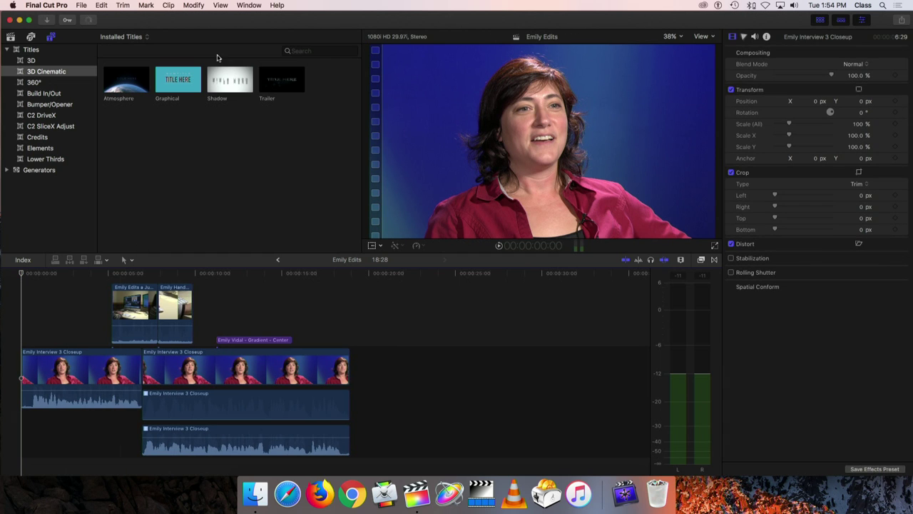
pyautogui.moveTo(178, 80); pyautogui.dragTo(12, 385)
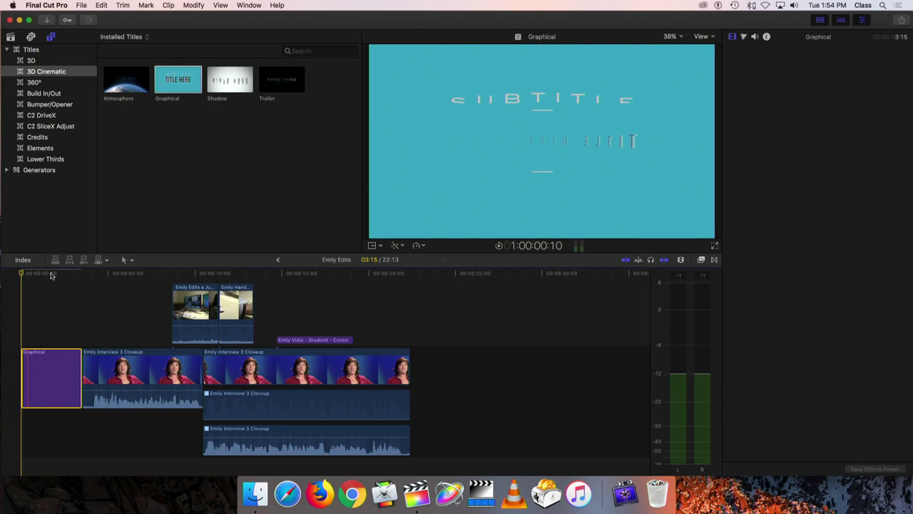
pyautogui.click(52, 274)
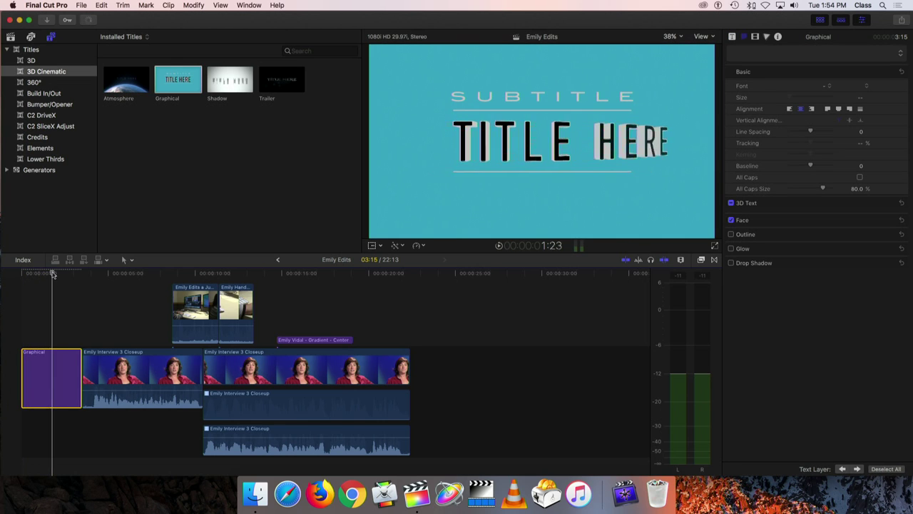
# - Retype the title, replacing TITLE with a first name and HERE with 'Edits'
pyautogui.click(484, 155)
pyautogui.doubleClick(484, 155)
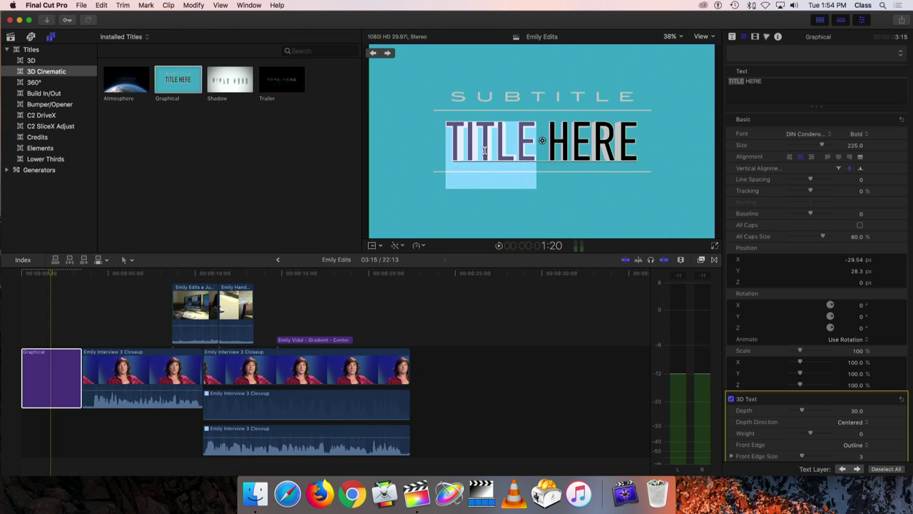
pyautogui.write('Emil')
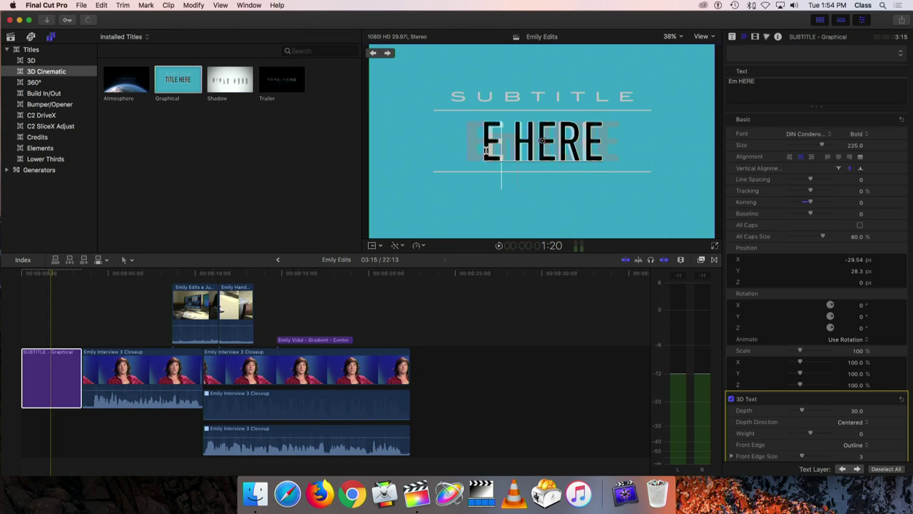
pyautogui.write('y')
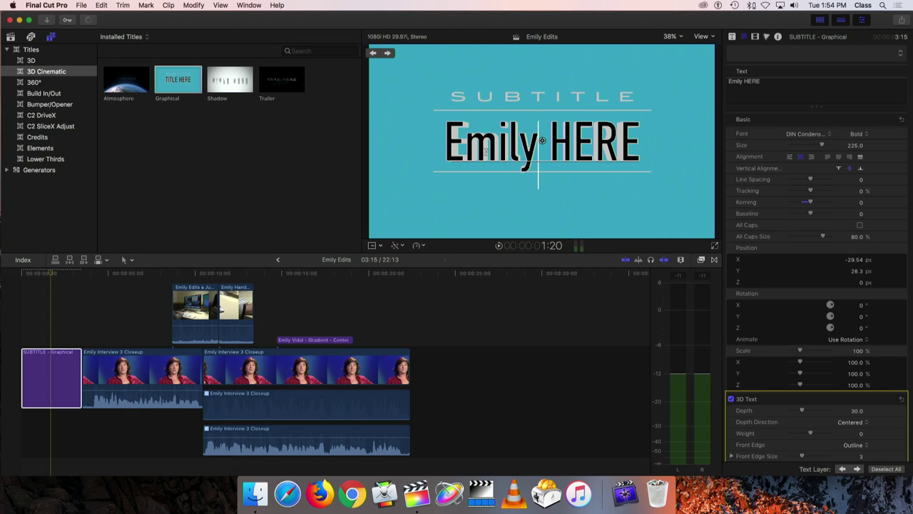
pyautogui.moveTo(555, 142); pyautogui.dragTo(648, 140)
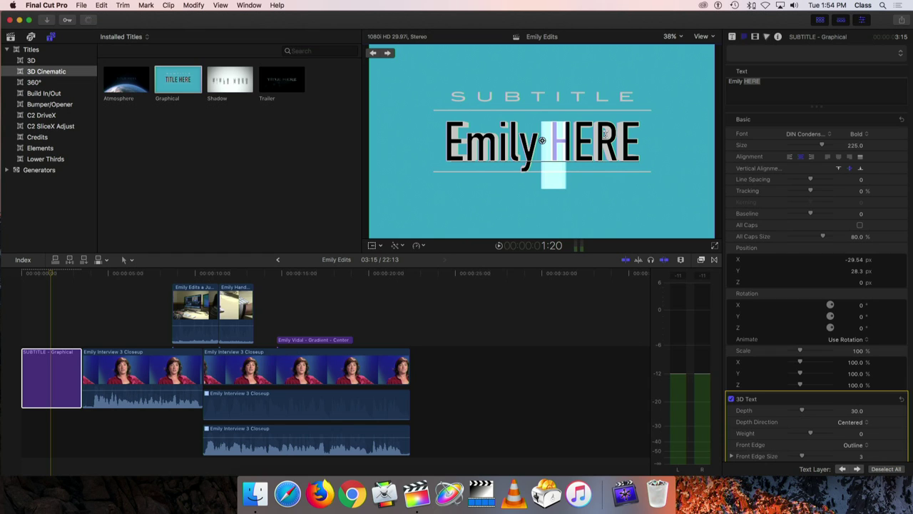
pyautogui.press('Left')
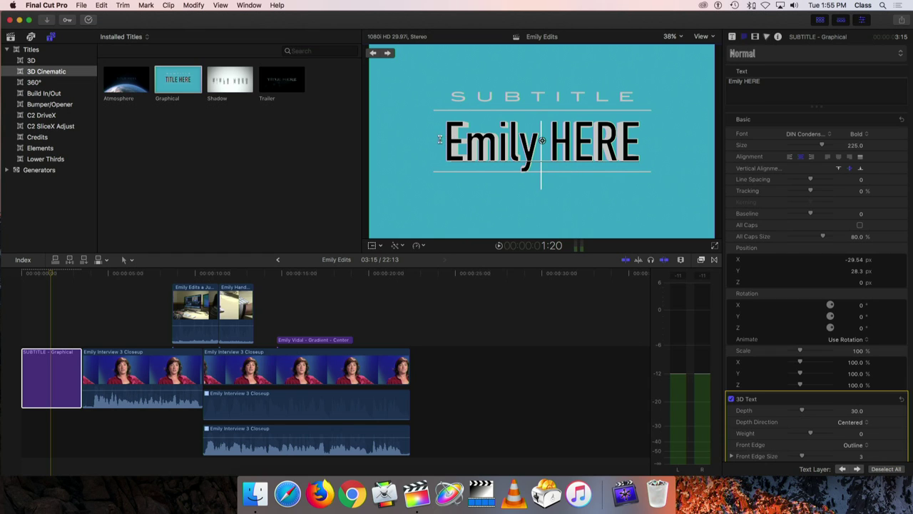
pyautogui.hotkey('shift', 'Right')
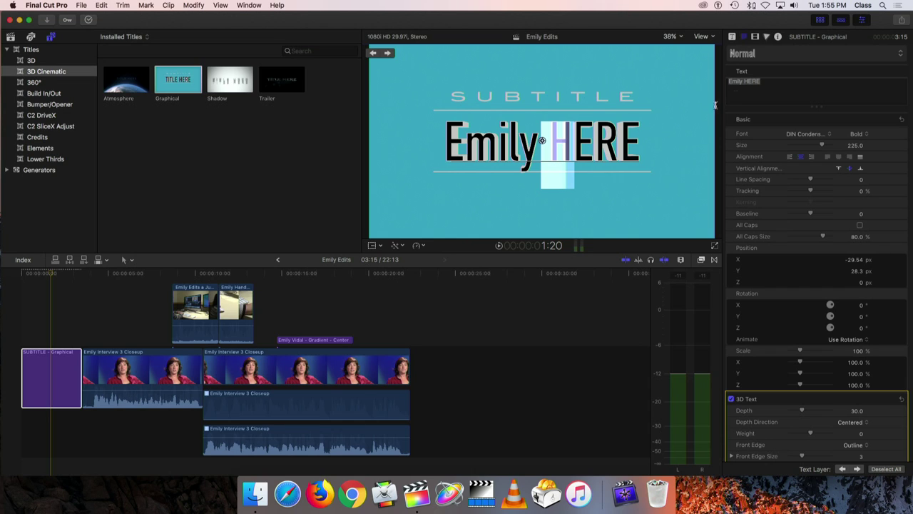
pyautogui.click(765, 81)
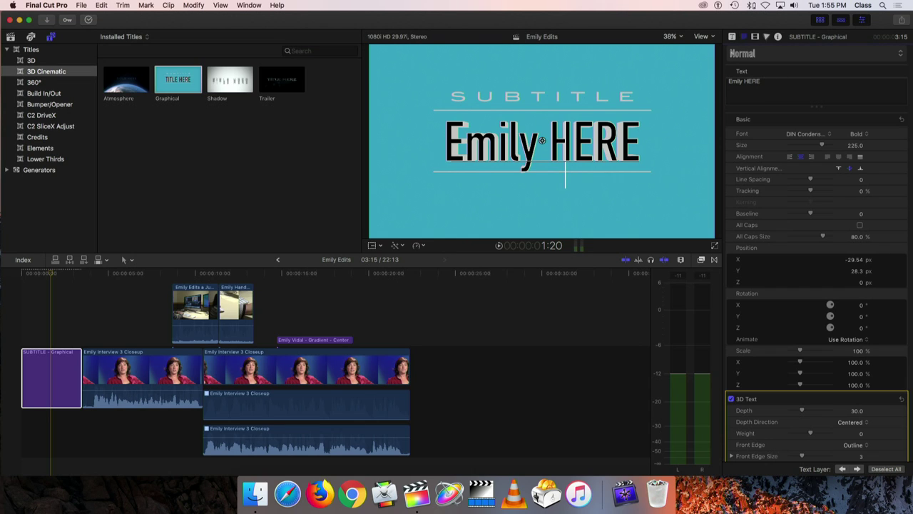
pyautogui.press('BackSpace')
pyautogui.press('BackSpace')
pyautogui.press('BackSpace')
pyautogui.press('BackSpace')
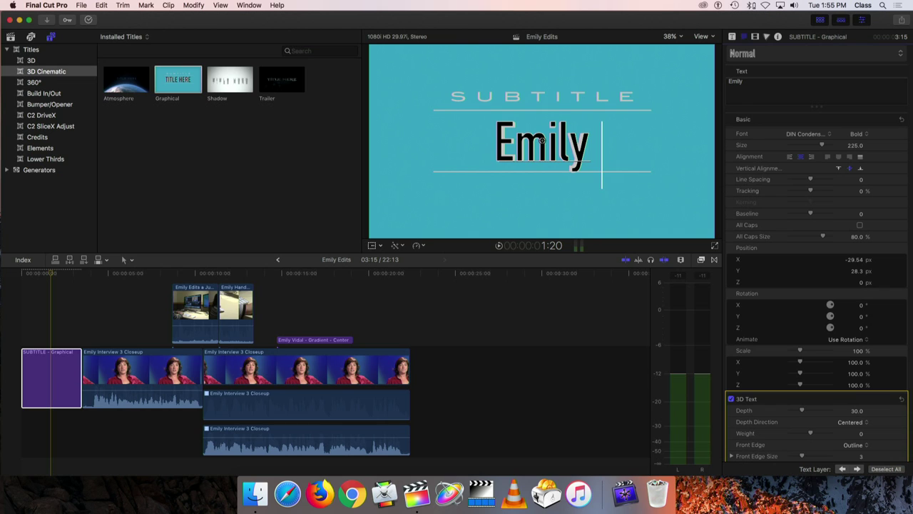
pyautogui.write('Edits')
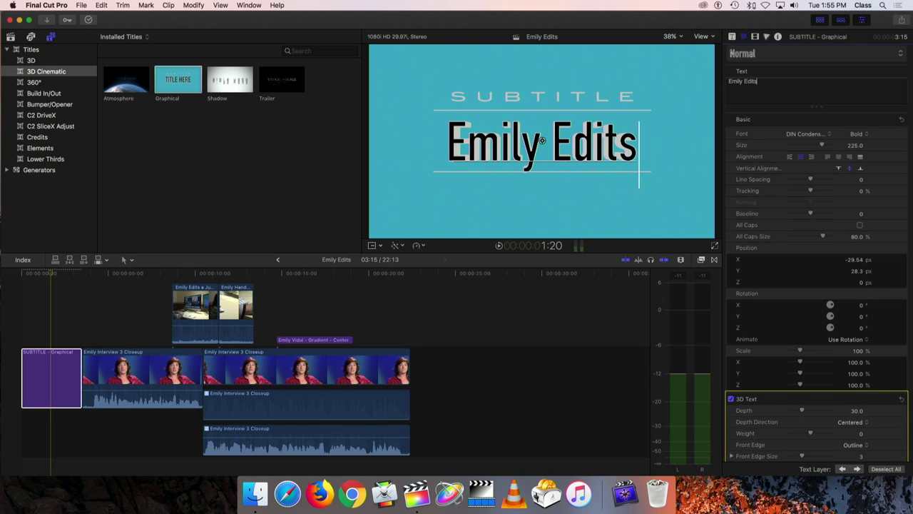
pyautogui.click(45, 274)
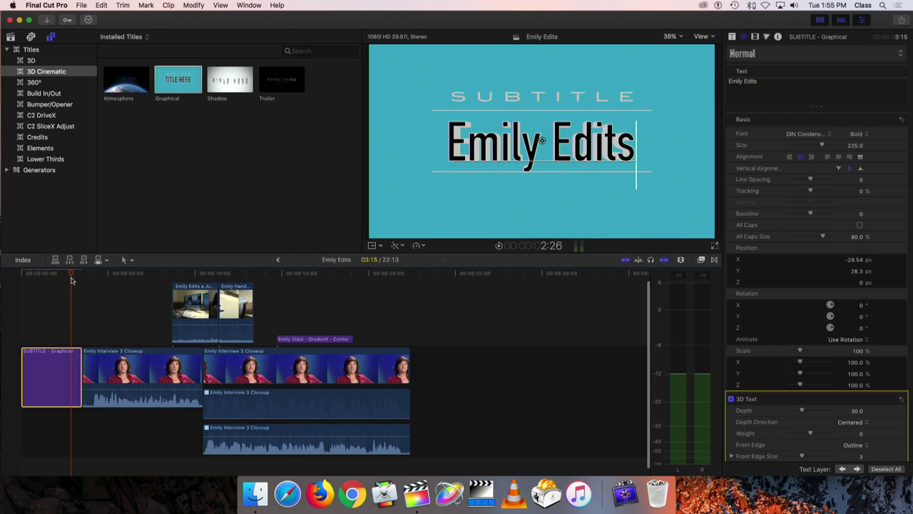
# - Set the title's Build In animation to Turntable 2
pyautogui.click(732, 36)
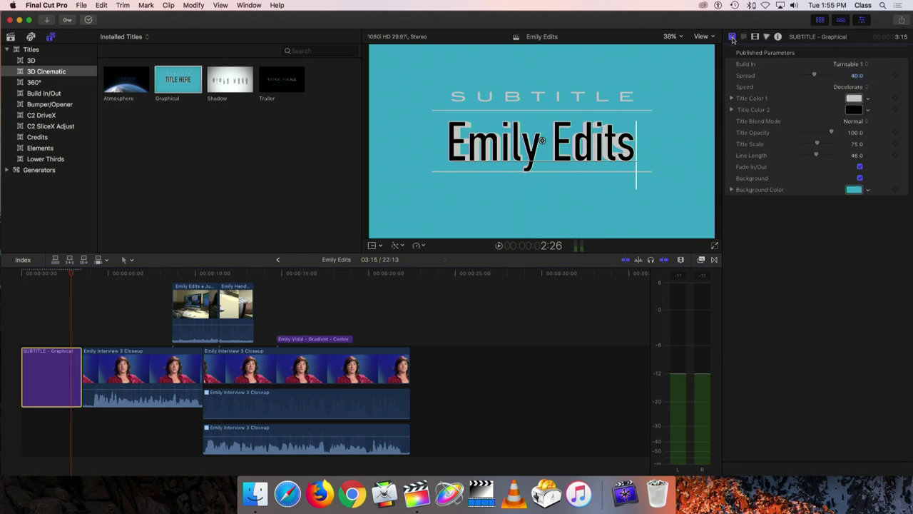
pyautogui.click(854, 65)
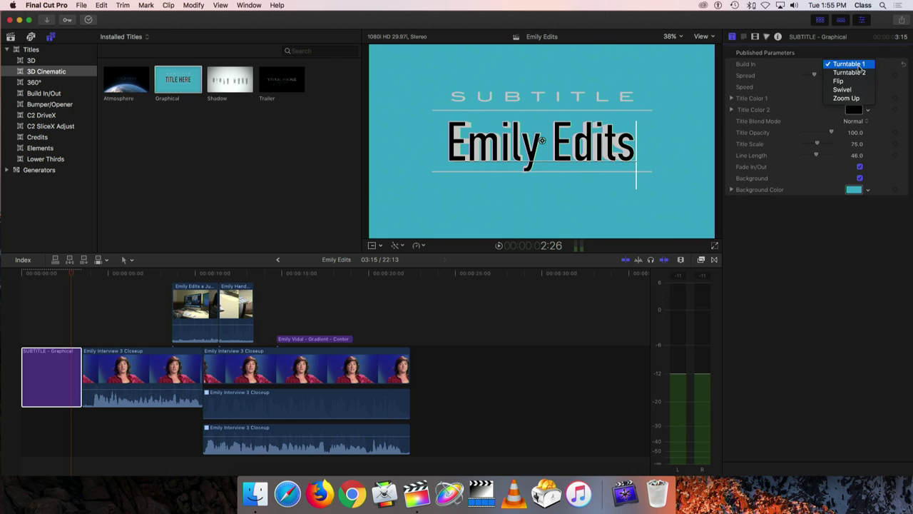
pyautogui.click(849, 72)
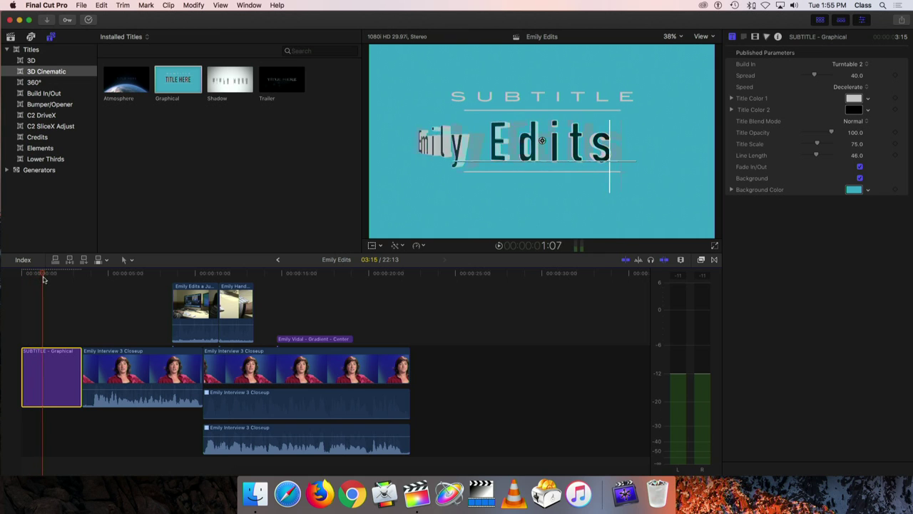
# - Change the title's background colour from cyan to green
pyautogui.click(71, 274)
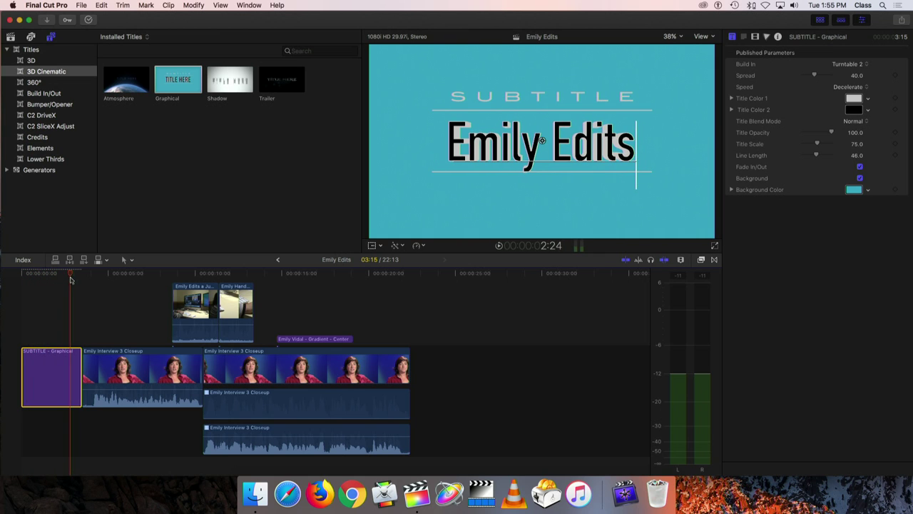
pyautogui.click(853, 191)
pyautogui.moveTo(741, 131); pyautogui.dragTo(681, 114)
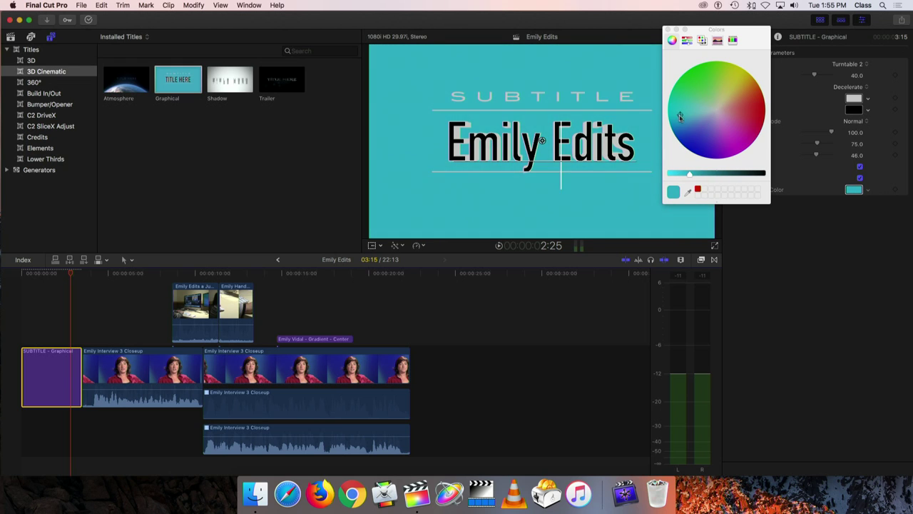
pyautogui.click(668, 30)
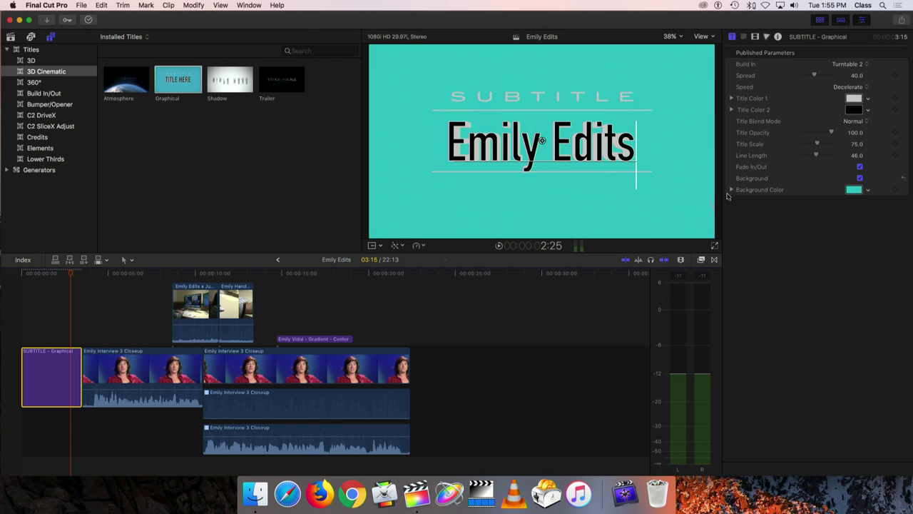
pyautogui.click(168, 286)
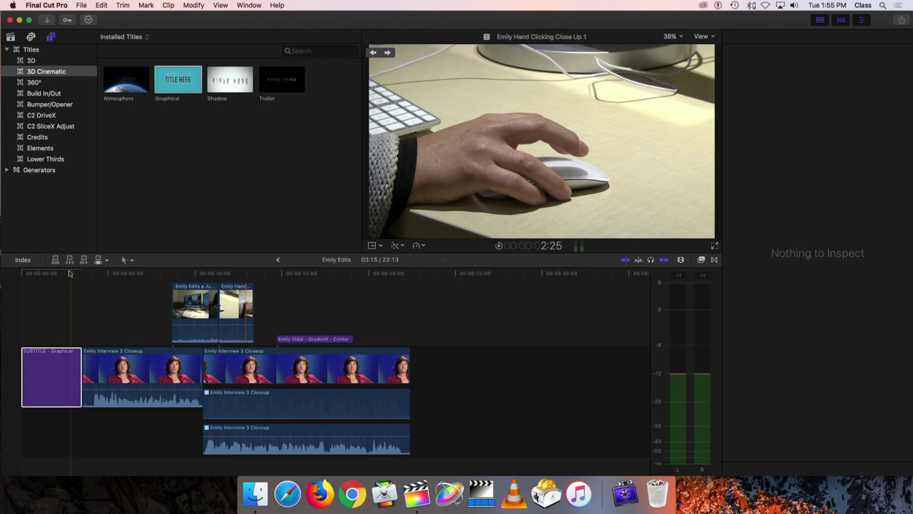
# - Trim the gradient lower-third clip shorter and show the 3D titles category
pyautogui.click(73, 273)
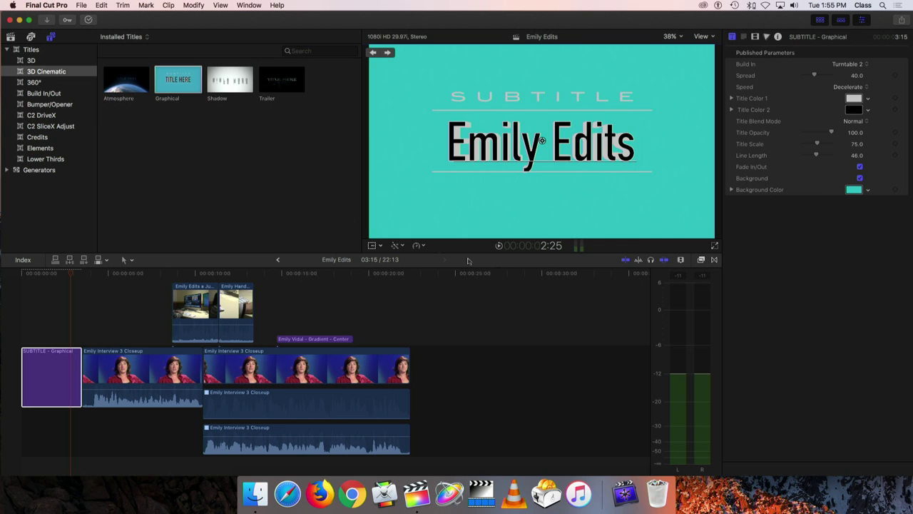
pyautogui.moveTo(351, 338); pyautogui.dragTo(295, 344)
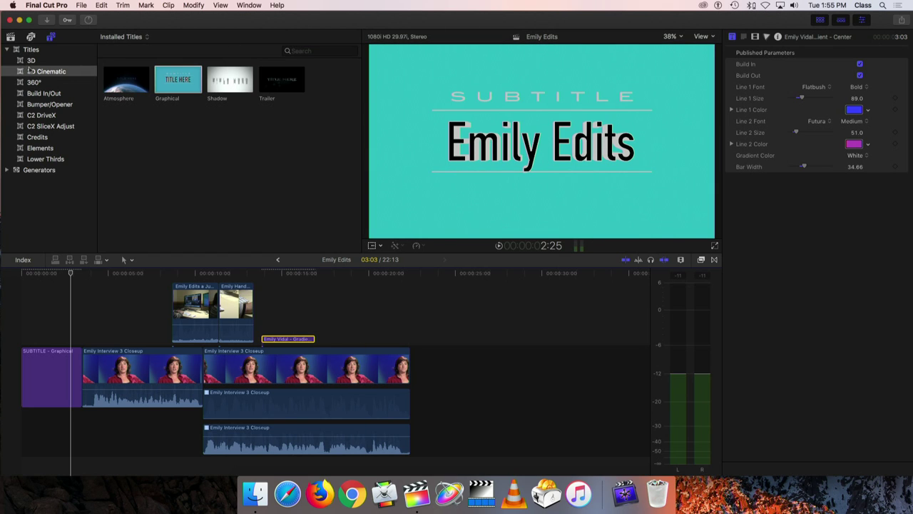
pyautogui.click(20, 62)
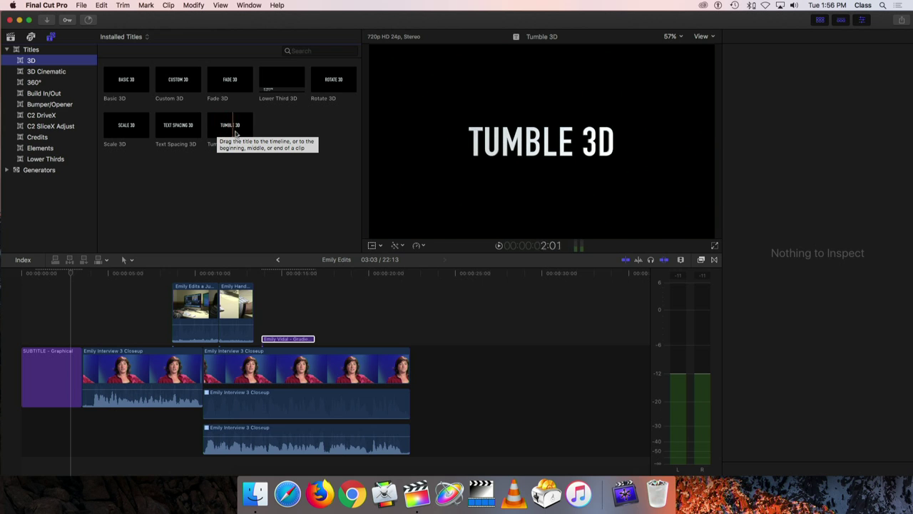
# - Place the Tumble 3D title above the later interview clip and scrub through its animation
pyautogui.click(227, 127)
pyautogui.moveTo(227, 127); pyautogui.dragTo(332, 328)
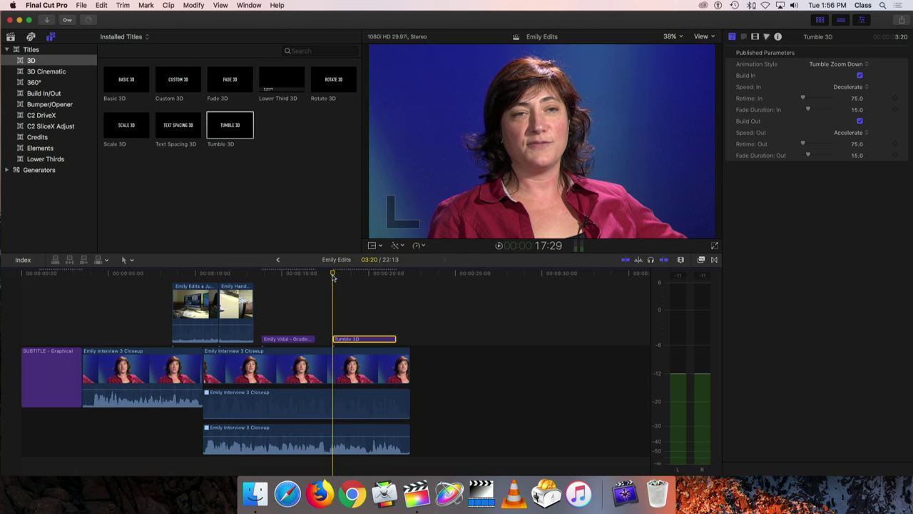
pyautogui.moveTo(337, 277); pyautogui.dragTo(345, 277)
pyautogui.moveTo(348, 277); pyautogui.dragTo(363, 278)
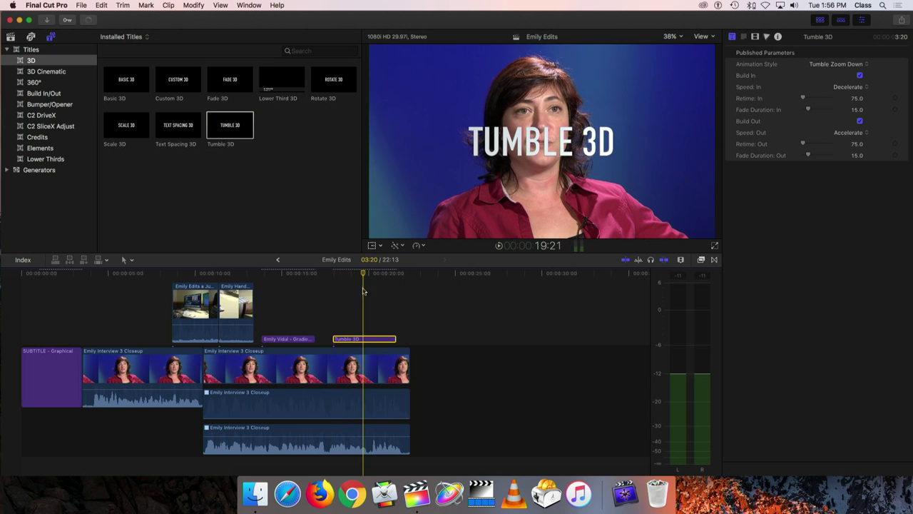
# - Replace the TUMBLE 3D title text with 'Emily Edits', review it, and show its animation parameters
pyautogui.click(523, 141)
pyautogui.doubleClick(523, 141)
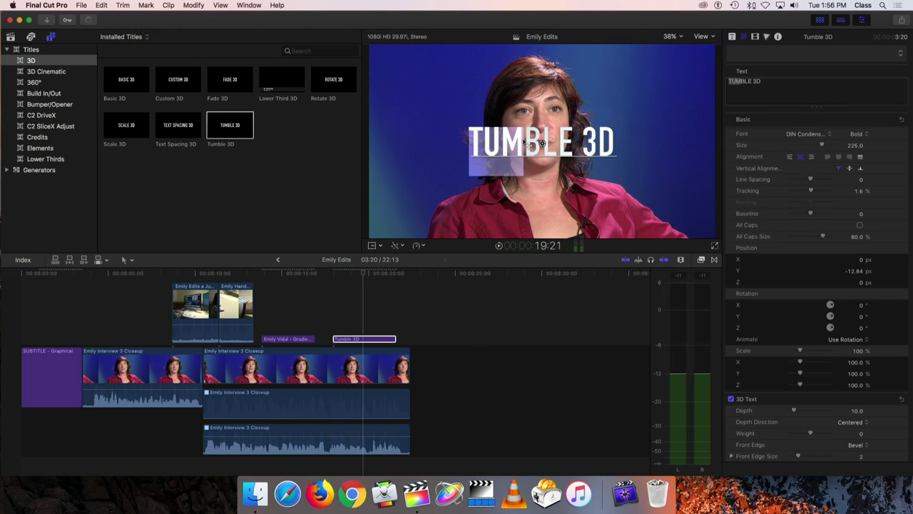
pyautogui.press('Left')
pyautogui.moveTo(470, 140); pyautogui.dragTo(623, 137)
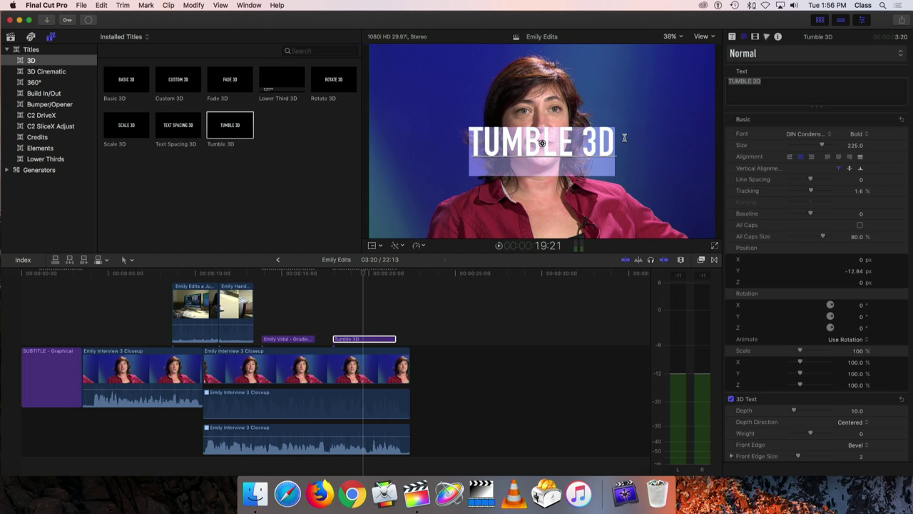
pyautogui.write('Emily Edi')
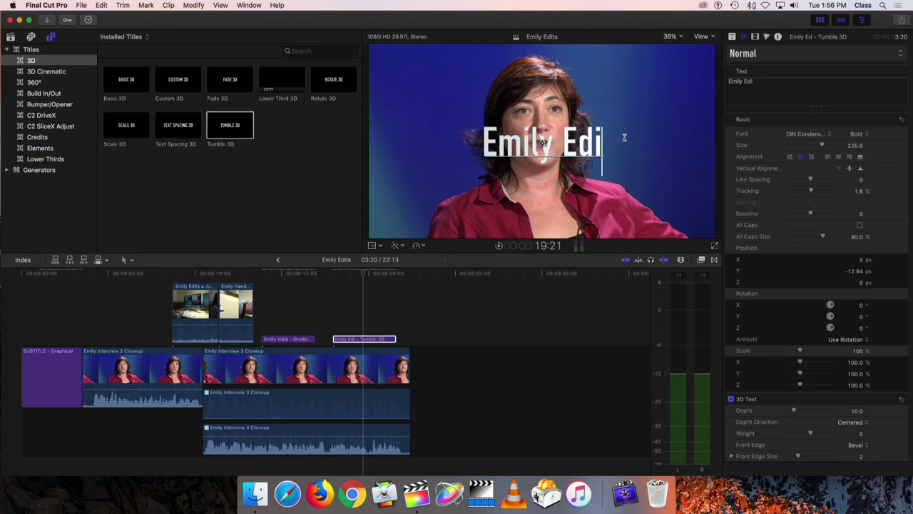
pyautogui.write('ts')
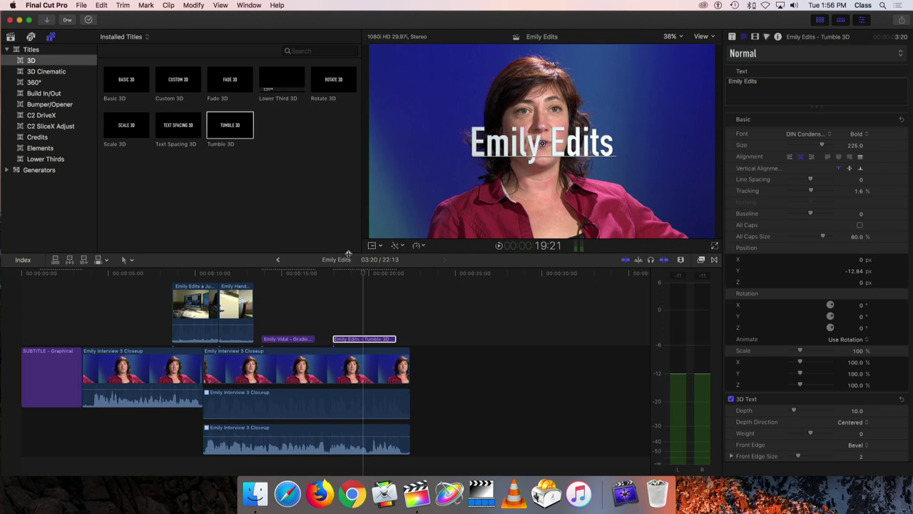
pyautogui.moveTo(362, 274)
pyautogui.mouseDown()
pyautogui.moveTo(340, 276)
pyautogui.moveTo(364, 279)
pyautogui.mouseUp()
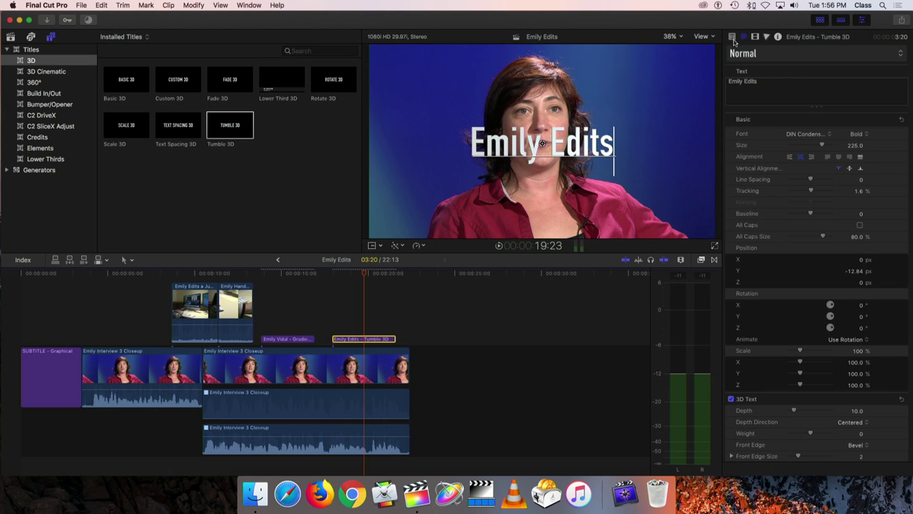
pyautogui.click(733, 37)
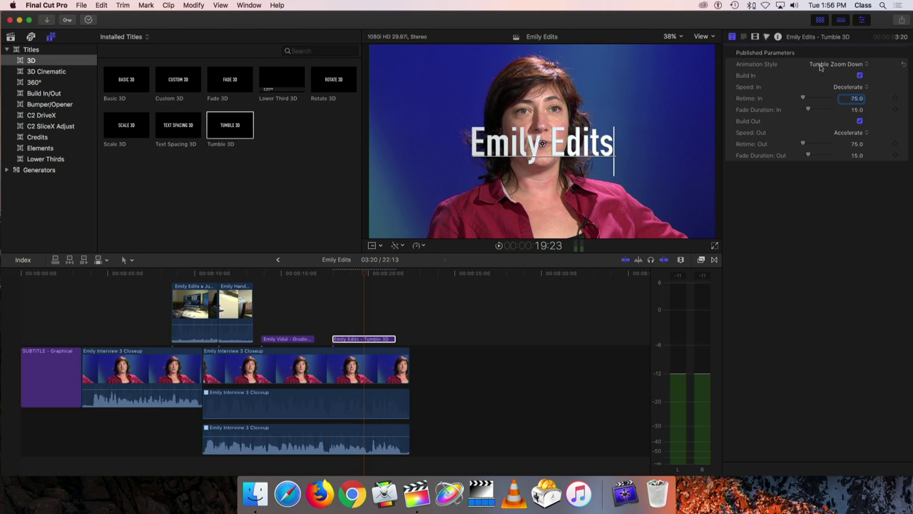
# - Set the Emily Edits title's animation style to None
pyautogui.click(867, 66)
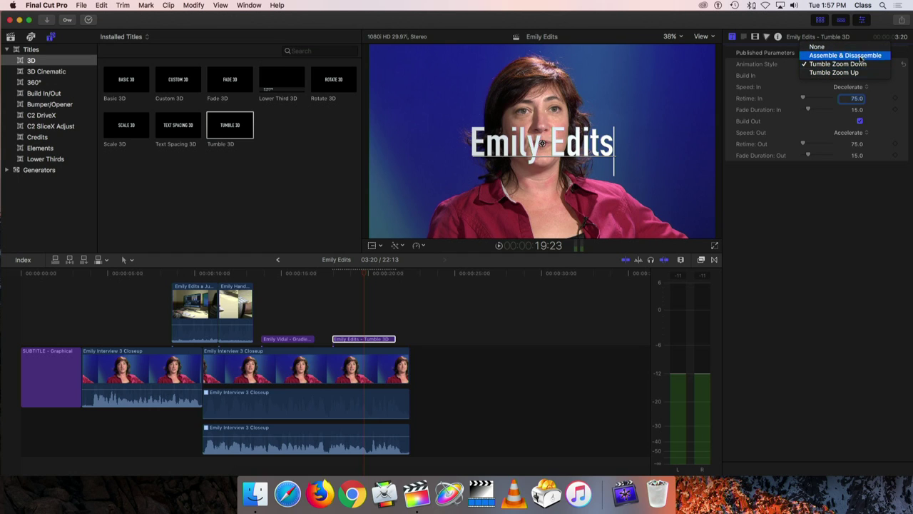
pyautogui.click(862, 47)
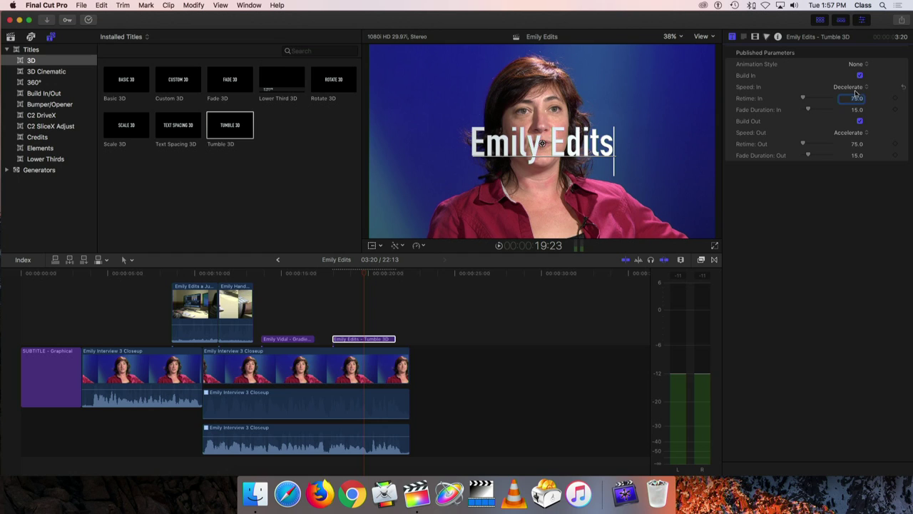
pyautogui.click(744, 39)
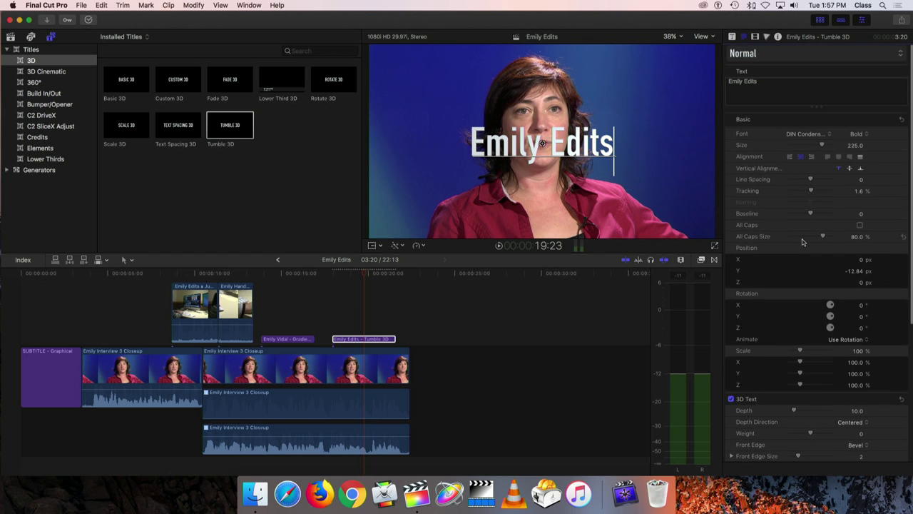
# - Change the title font to Duality and scroll down to the 3D Text, Lighting and Material sections
pyautogui.scroll(-2, 801, 245)
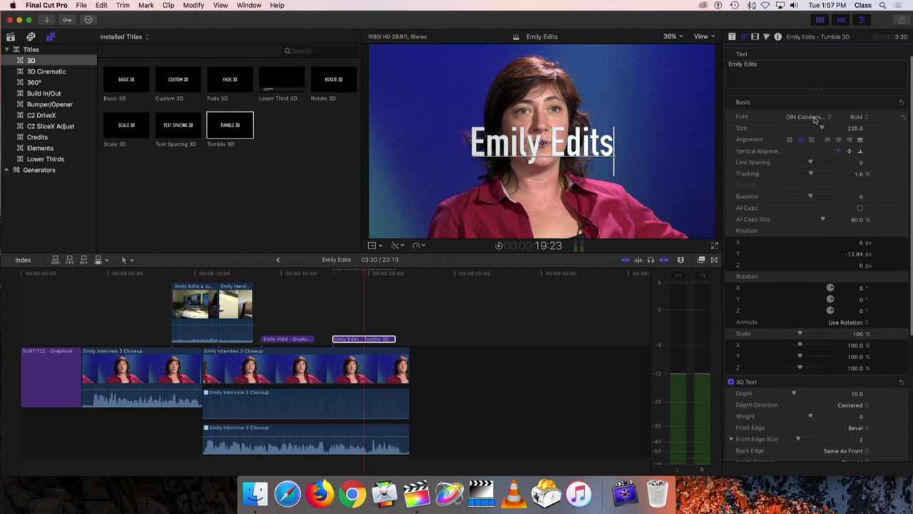
pyautogui.click(815, 119)
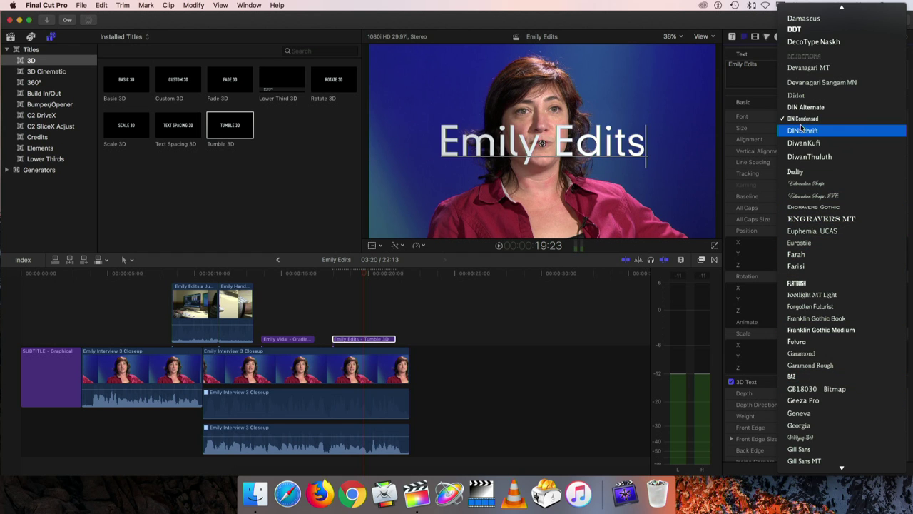
pyautogui.click(802, 172)
pyautogui.scroll(-4, 803, 246)
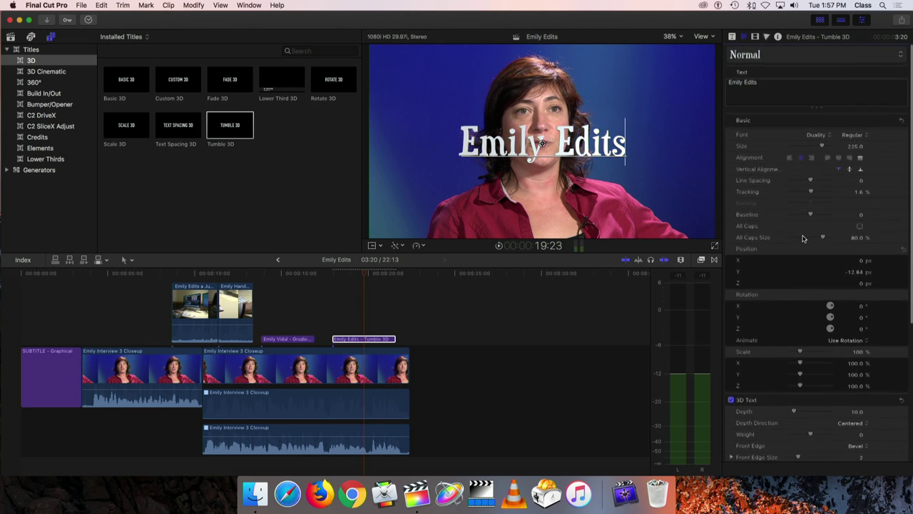
pyautogui.scroll(-5, 809, 258)
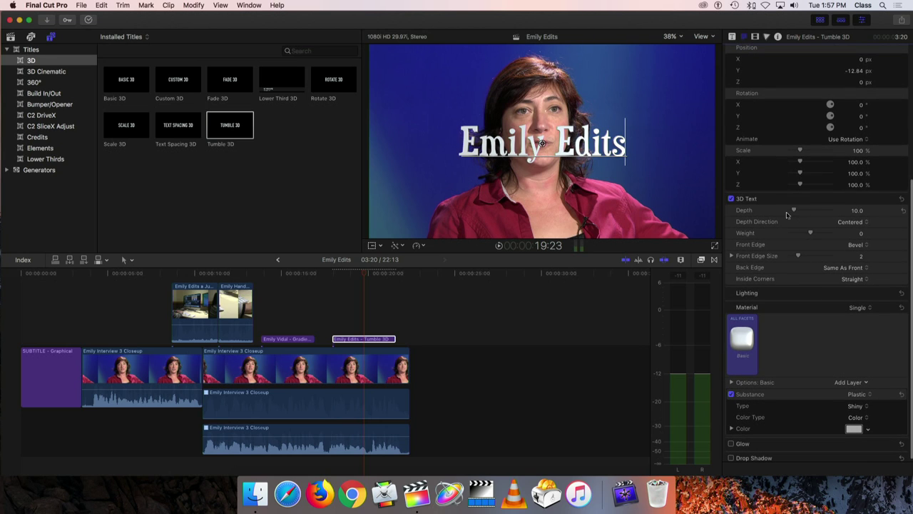
# - Give the Emily Edits 3D text depth 73 extruded Backward, weight 0.13 and front edge size 5.3
pyautogui.click(366, 275)
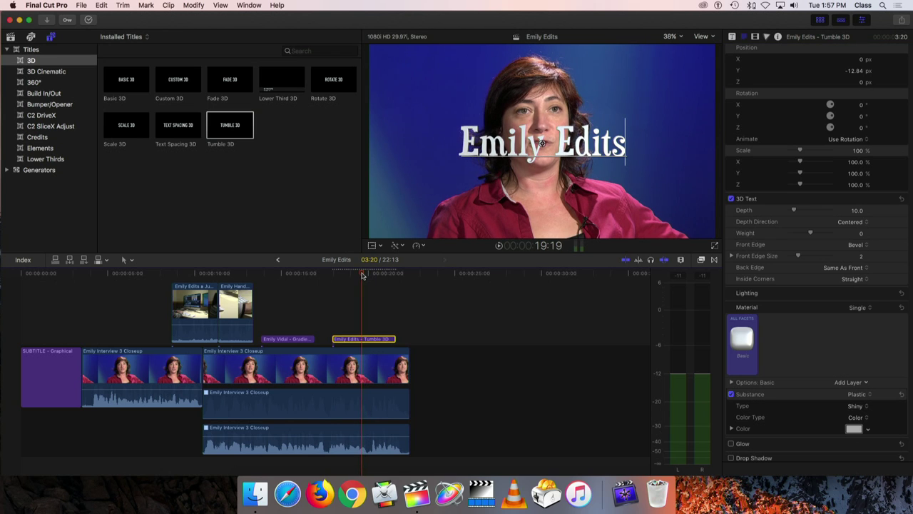
pyautogui.moveTo(362, 275)
pyautogui.mouseDown()
pyautogui.moveTo(332, 276)
pyautogui.moveTo(365, 276)
pyautogui.mouseUp()
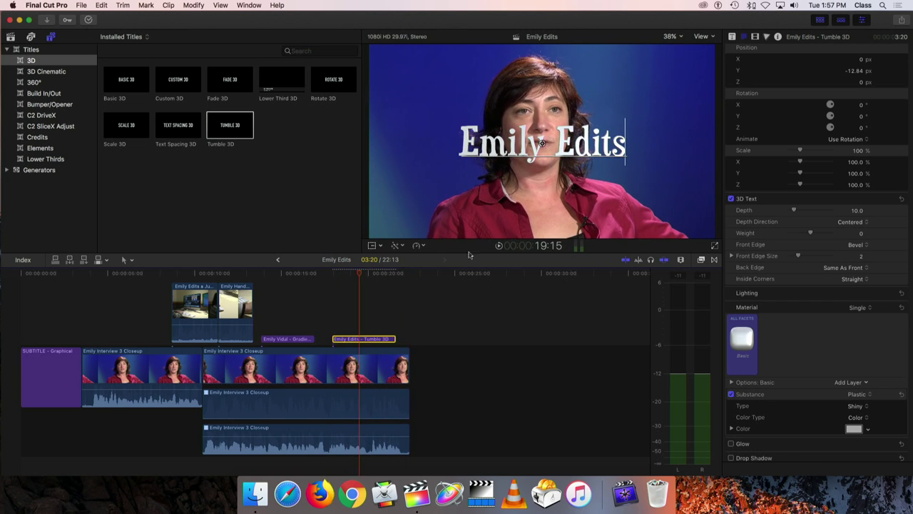
pyautogui.moveTo(793, 211); pyautogui.dragTo(820, 212)
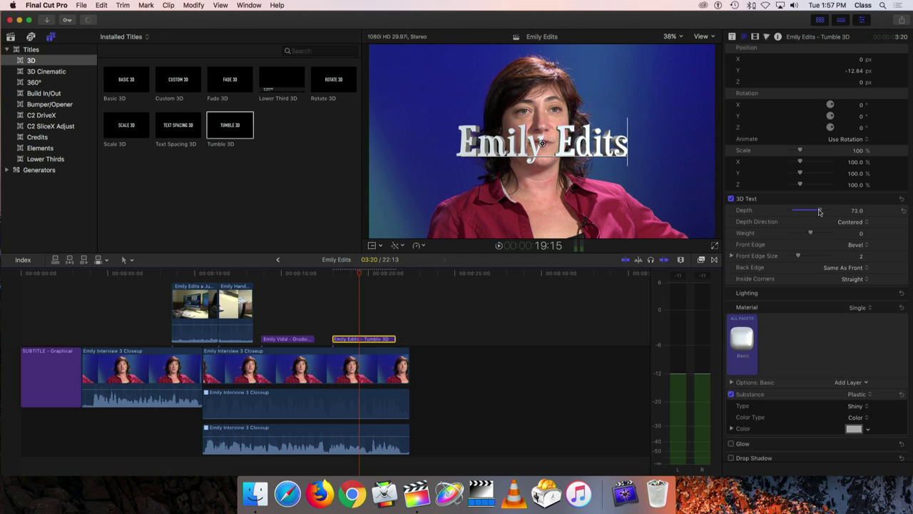
pyautogui.click(862, 222)
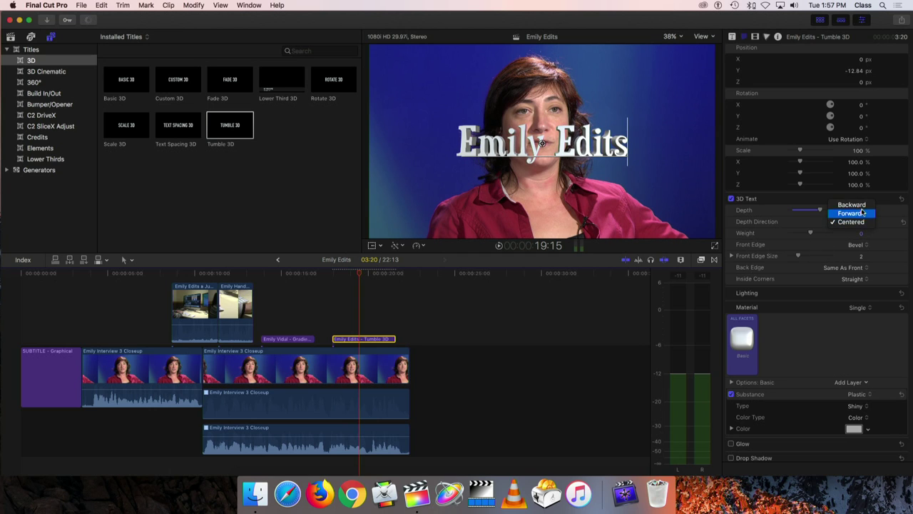
pyautogui.click(862, 205)
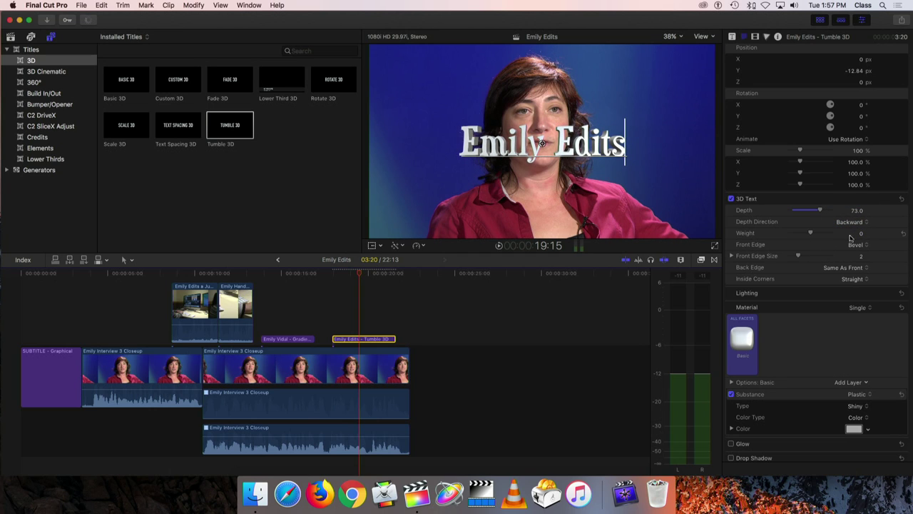
pyautogui.moveTo(810, 233); pyautogui.dragTo(811, 233)
pyautogui.moveTo(799, 256); pyautogui.dragTo(812, 255)
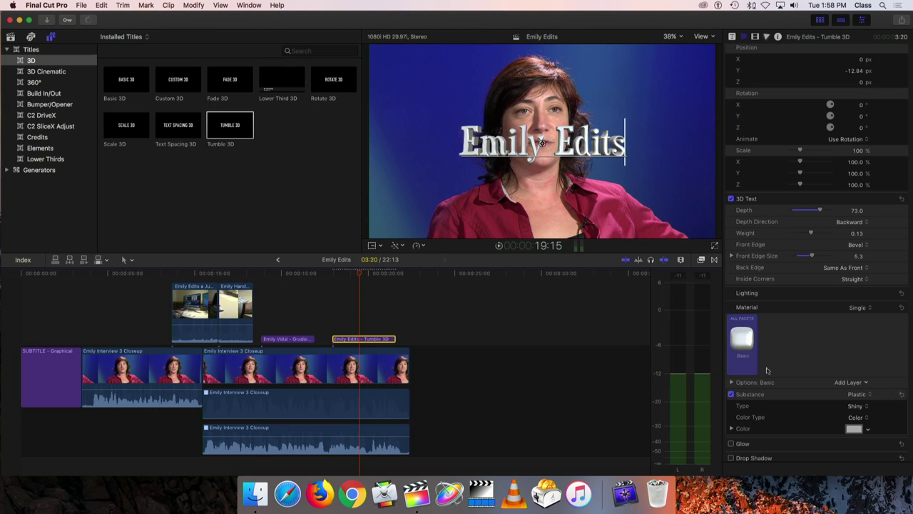
# - Apply the Ash material from Material Library > Wood to the Emily Edits lettering
pyautogui.moveTo(742, 338)
pyautogui.click(749, 346)
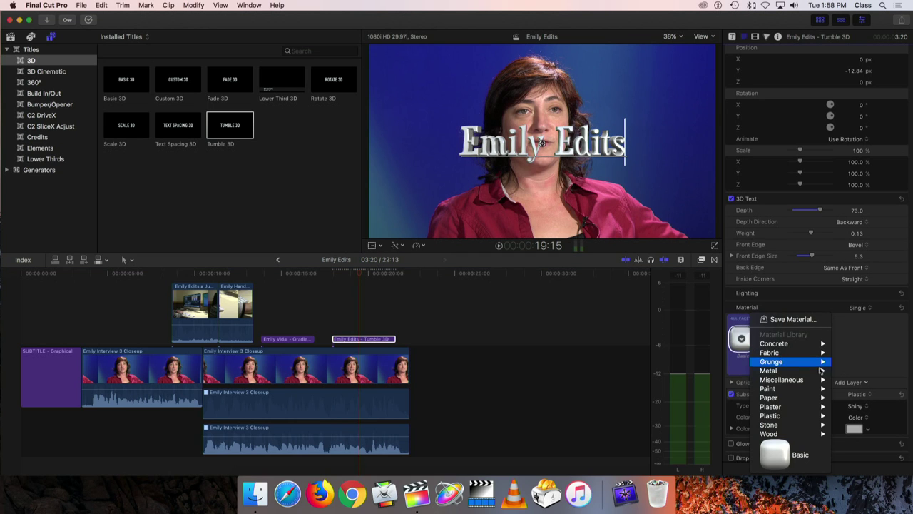
pyautogui.moveTo(799, 347)
pyautogui.moveTo(807, 438)
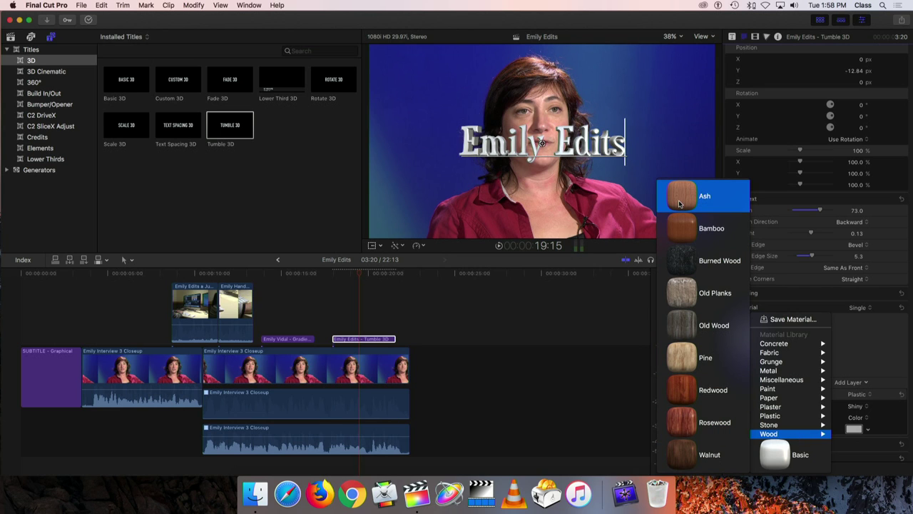
pyautogui.click(558, 298)
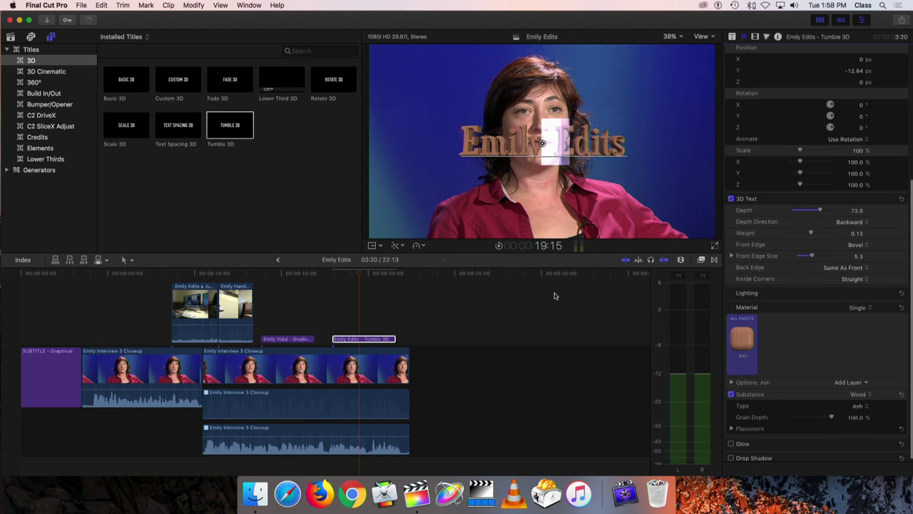
pyautogui.scroll(-1, 350, 284)
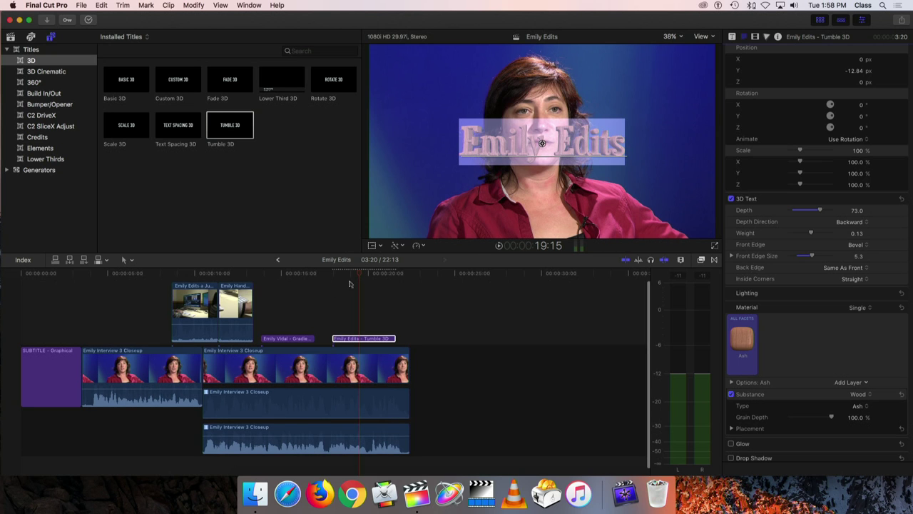
# - Set the wooden title's animation style to Assemble & Disassemble
pyautogui.click(353, 274)
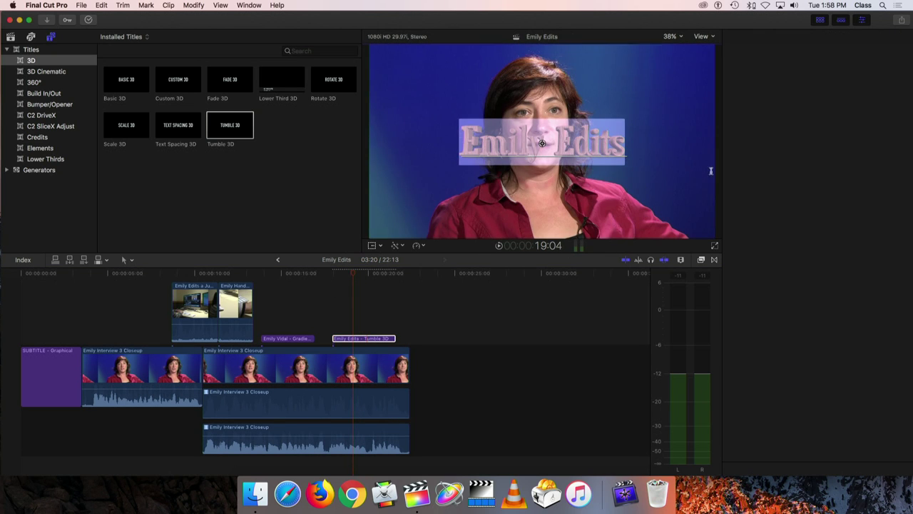
pyautogui.click(731, 37)
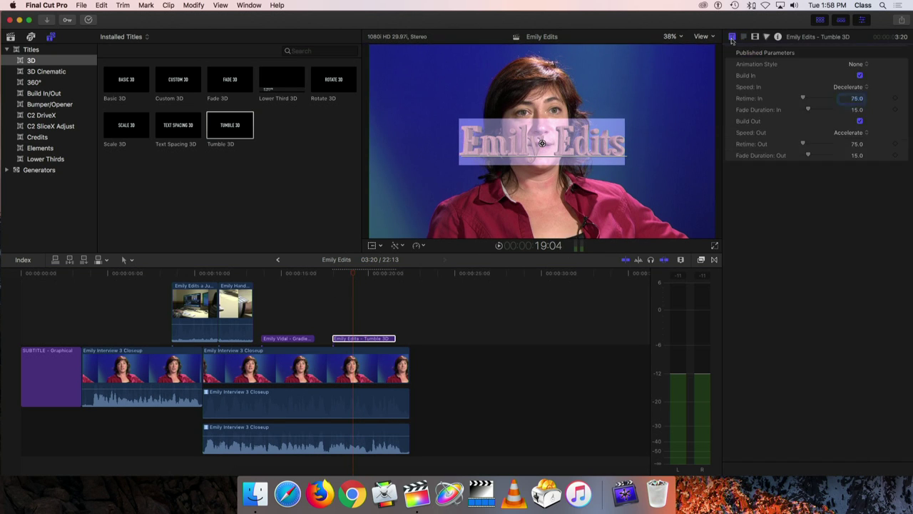
pyautogui.click(870, 65)
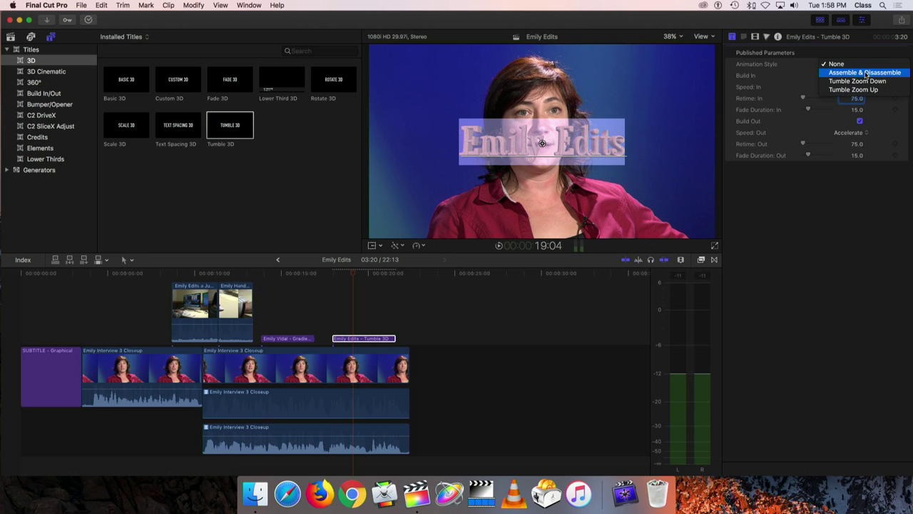
pyautogui.click(866, 72)
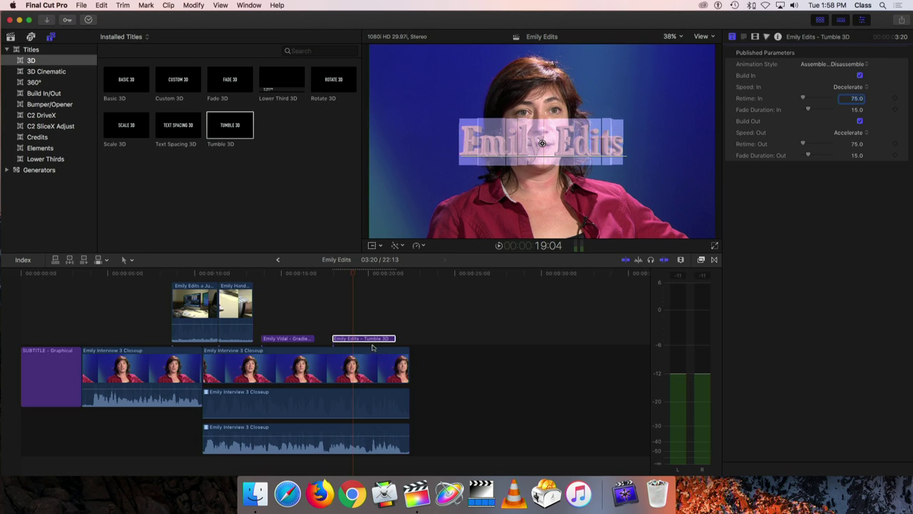
# - Play the animation, move the title lower in the frame, and replay it
pyautogui.click(332, 276)
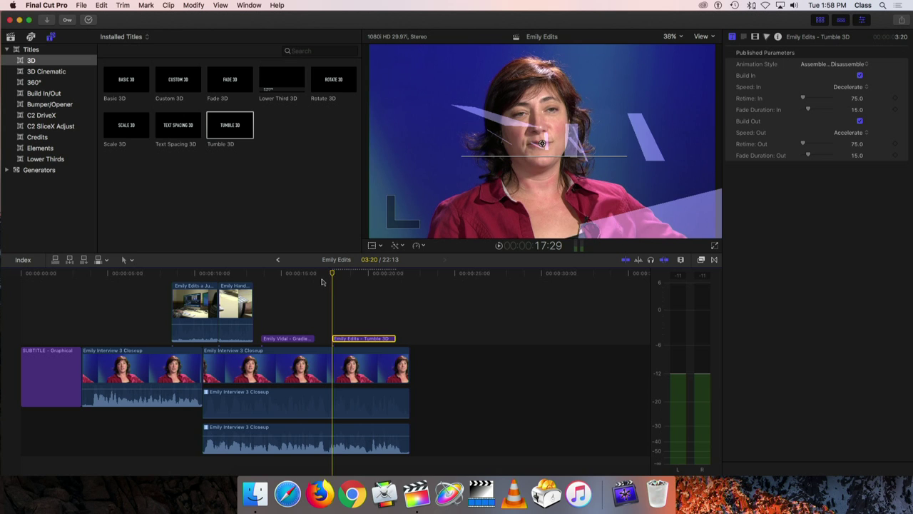
pyautogui.press('space')
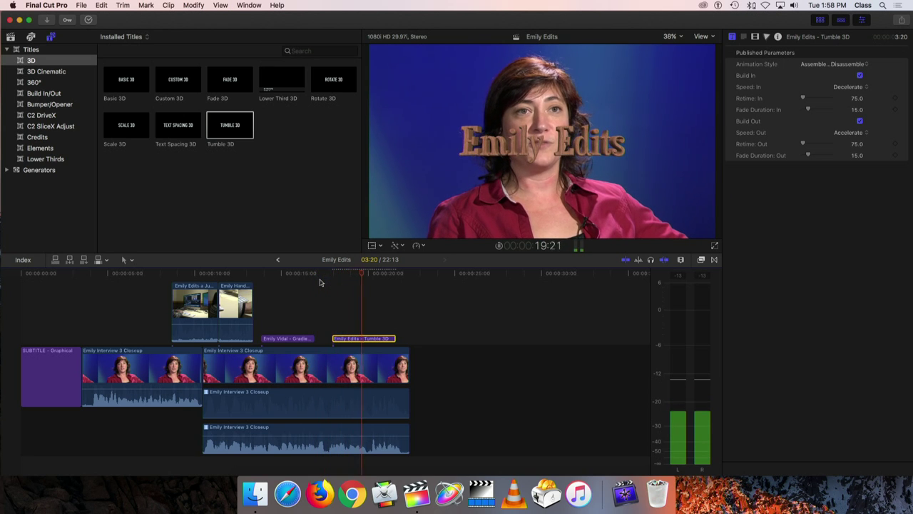
pyautogui.press('space')
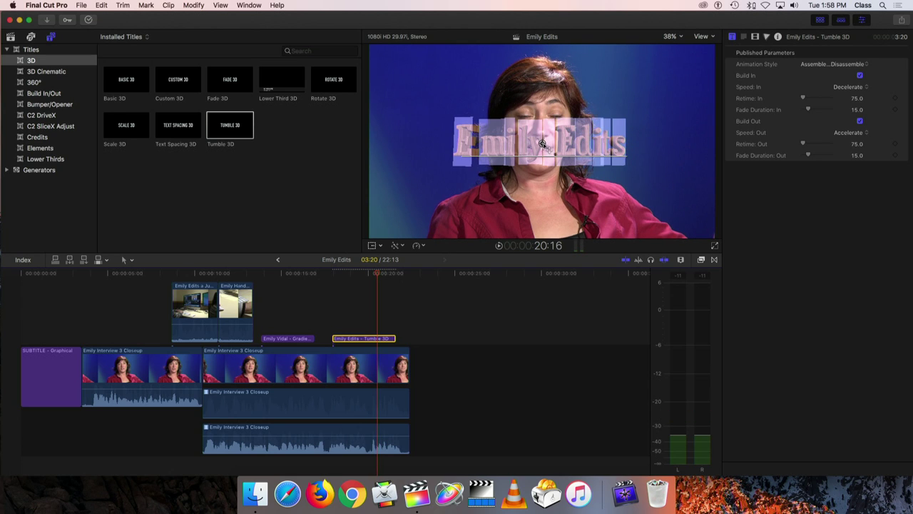
pyautogui.moveTo(542, 143); pyautogui.dragTo(542, 208)
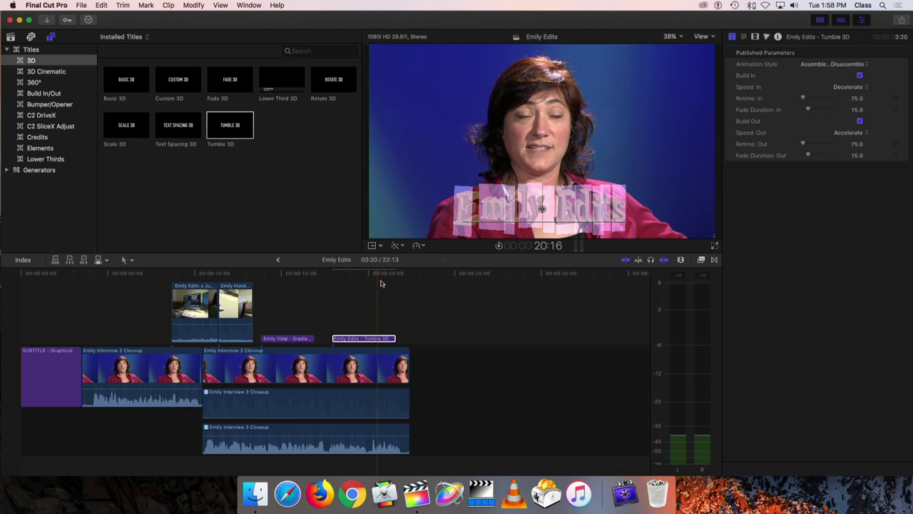
pyautogui.moveTo(378, 276); pyautogui.dragTo(316, 276)
pyautogui.press('space')
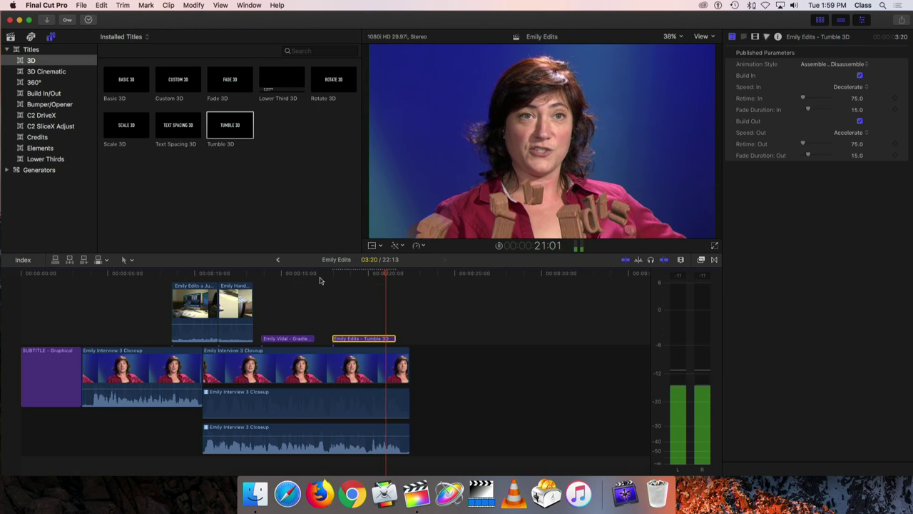
pyautogui.press('space')
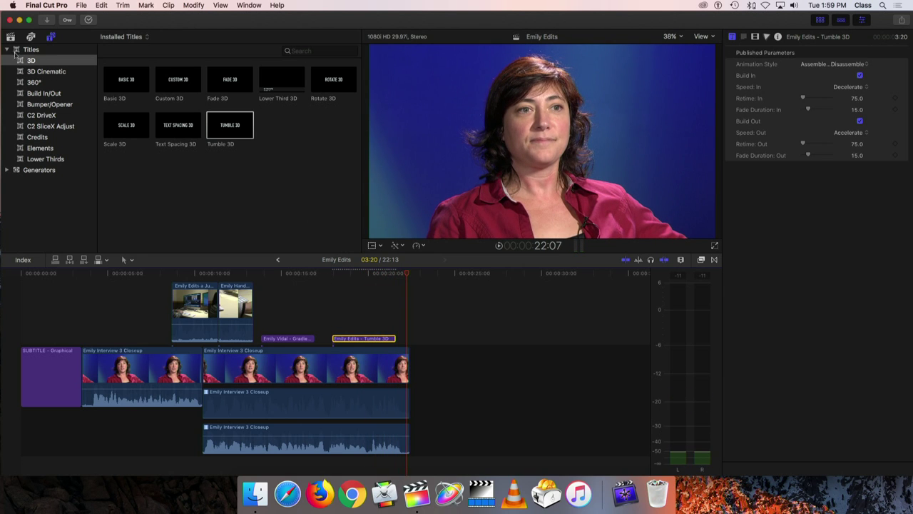
# - Drag 360° Basic 3D from the 360° titles above the opening interview clips and scrub it
pyautogui.click(7, 50)
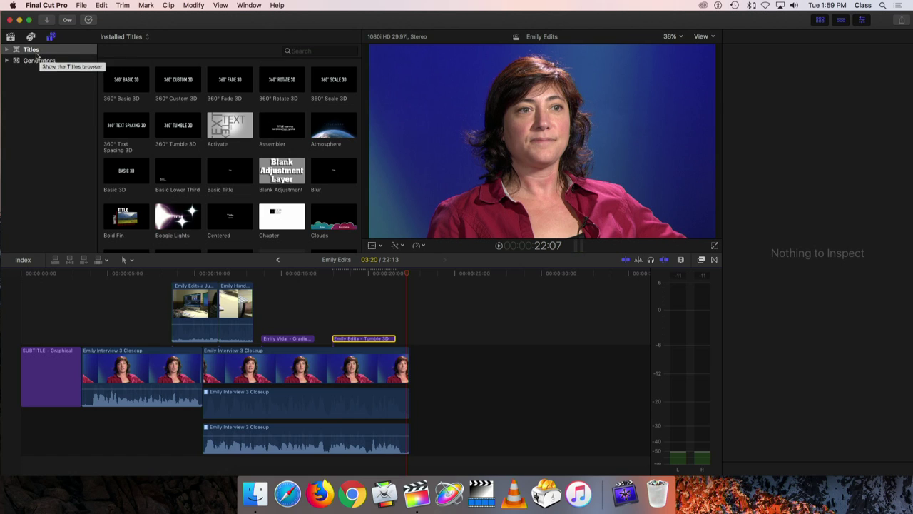
pyautogui.click(7, 52)
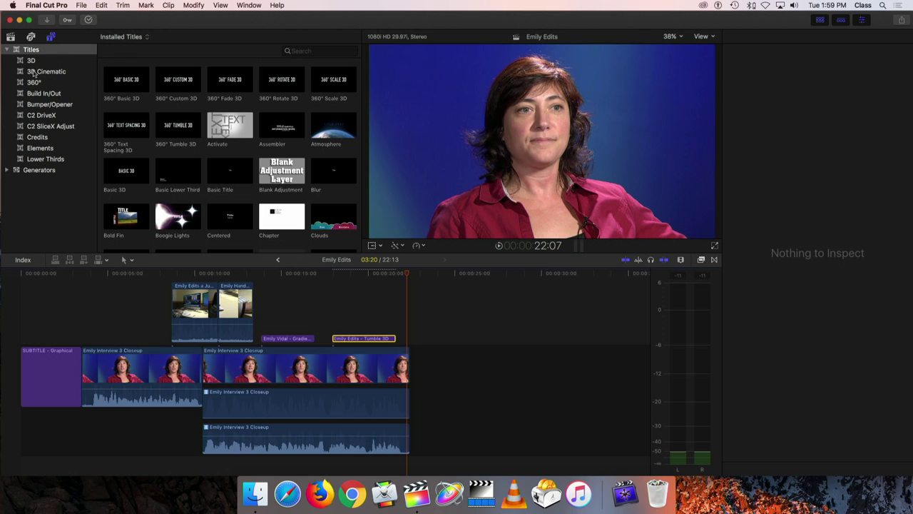
pyautogui.click(33, 73)
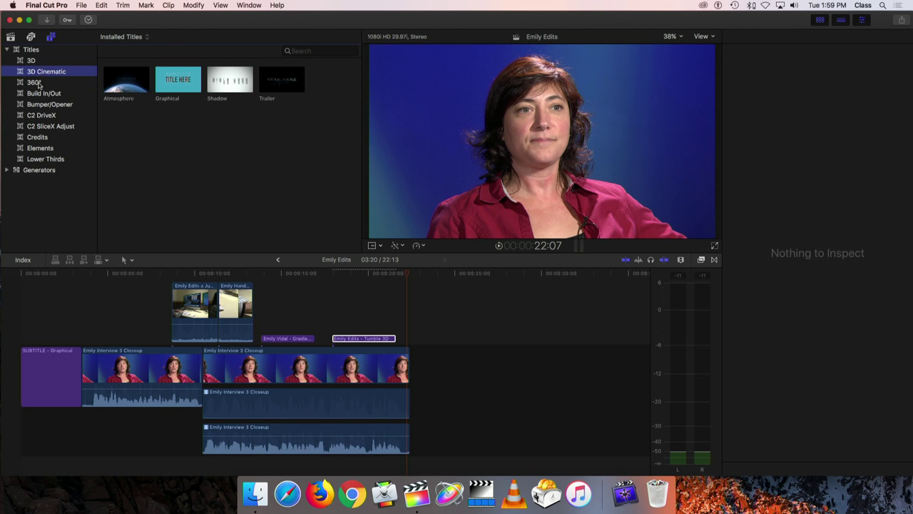
pyautogui.click(40, 83)
pyautogui.moveTo(134, 80); pyautogui.dragTo(91, 338)
pyautogui.moveTo(110, 274); pyautogui.dragTo(171, 276)
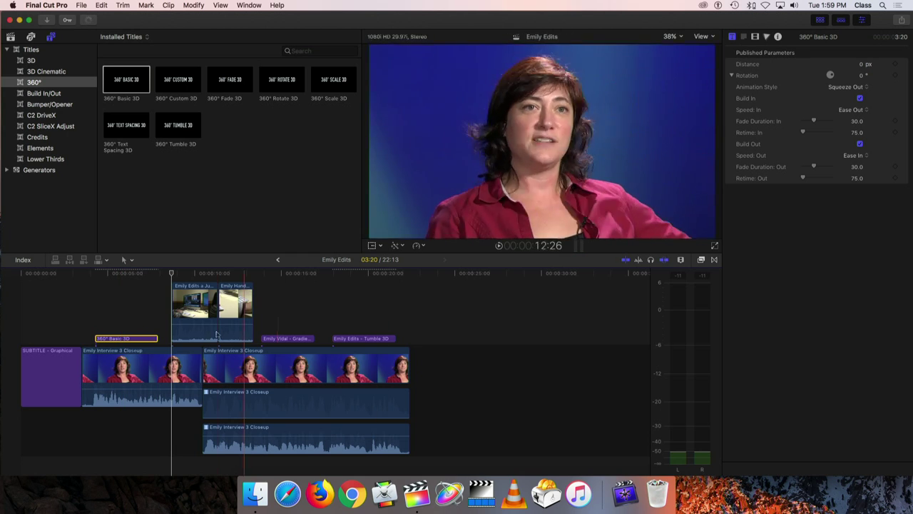